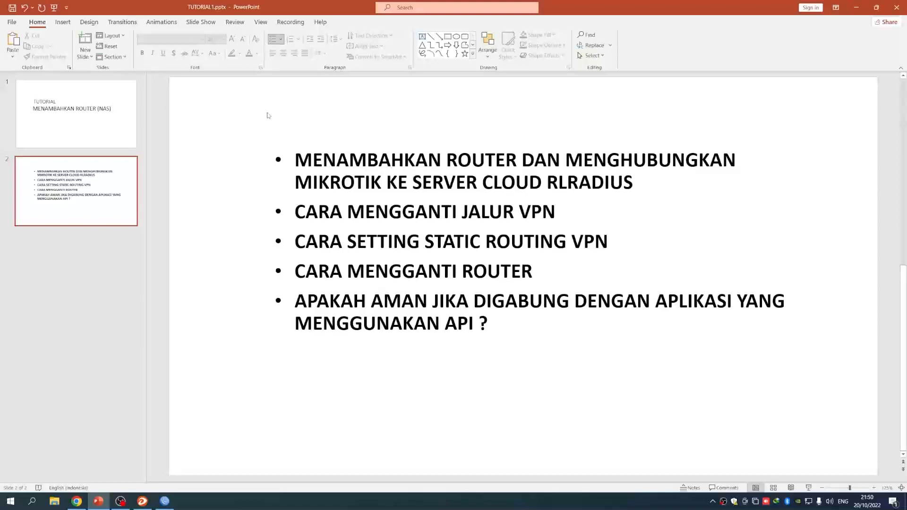
Switch from the presentation to Chrome and open the Instances page of RLCLOUD Manager.
left_click_drag(299, 163, 635, 186)
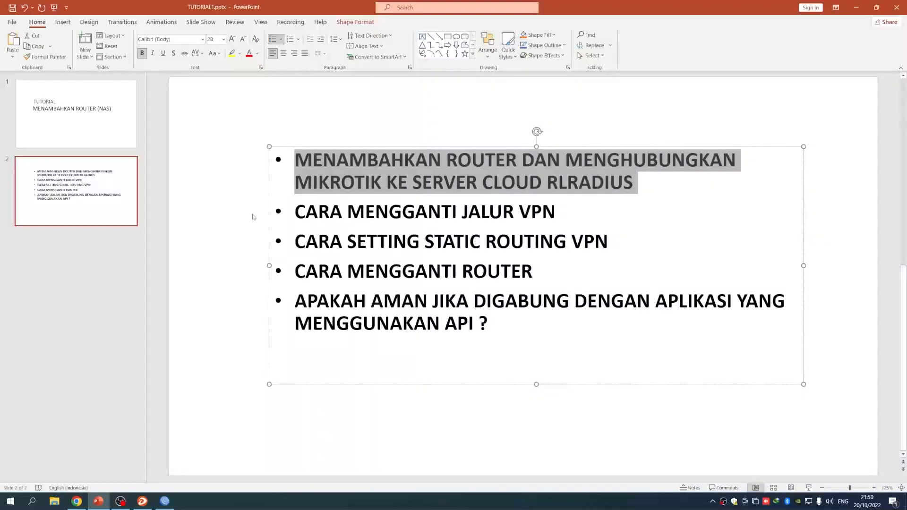
left_click(254, 217)
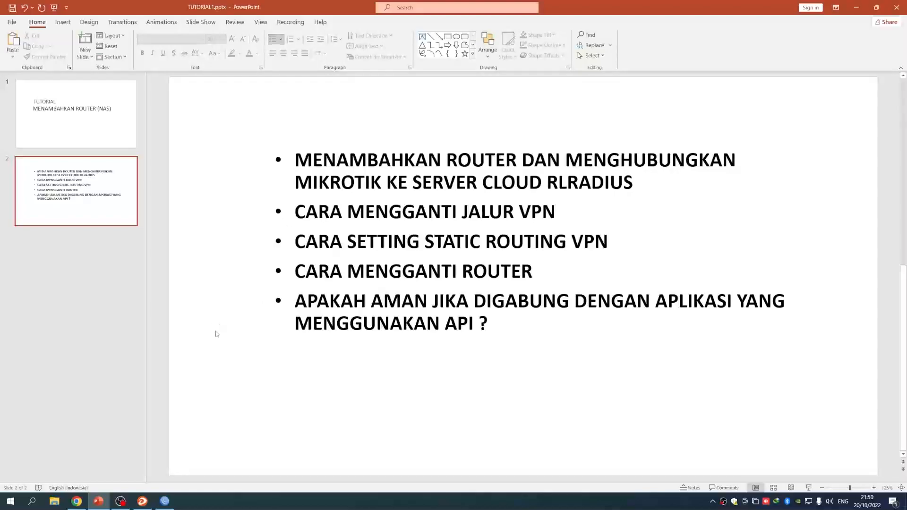
left_click(76, 501)
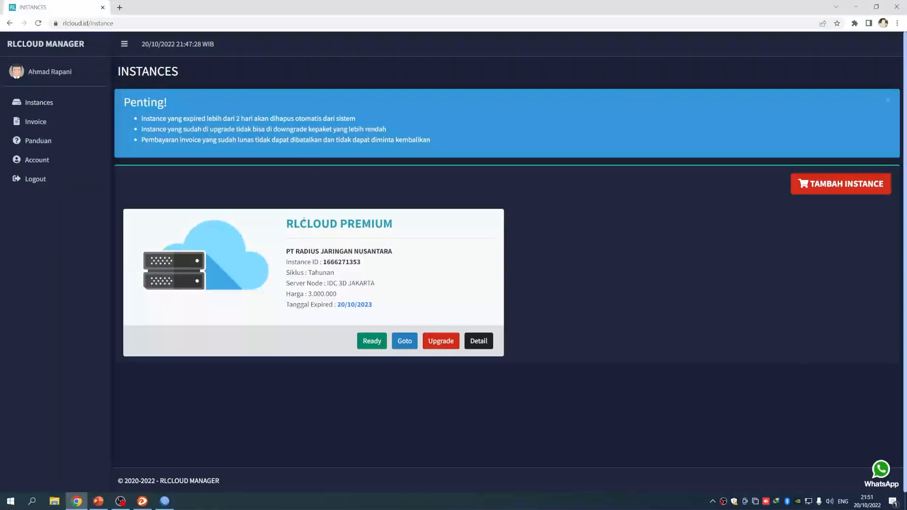
left_click(36, 103)
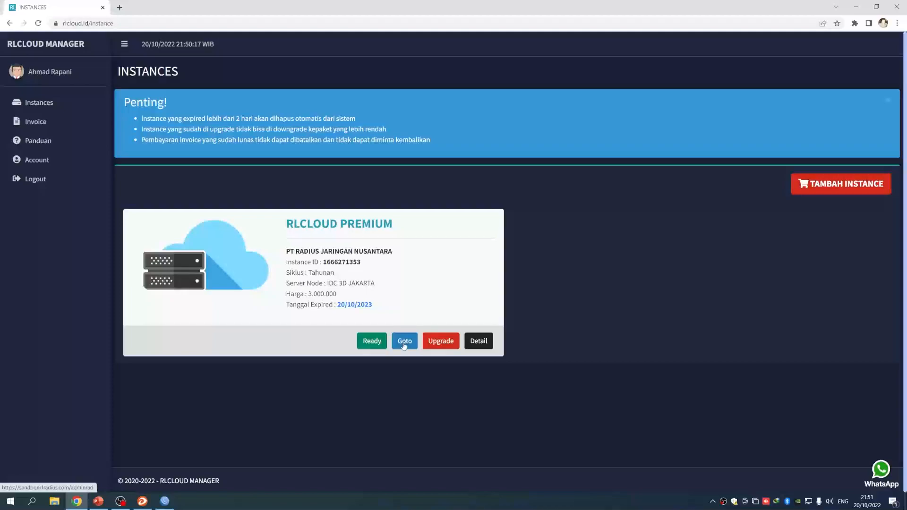
left_click(120, 7)
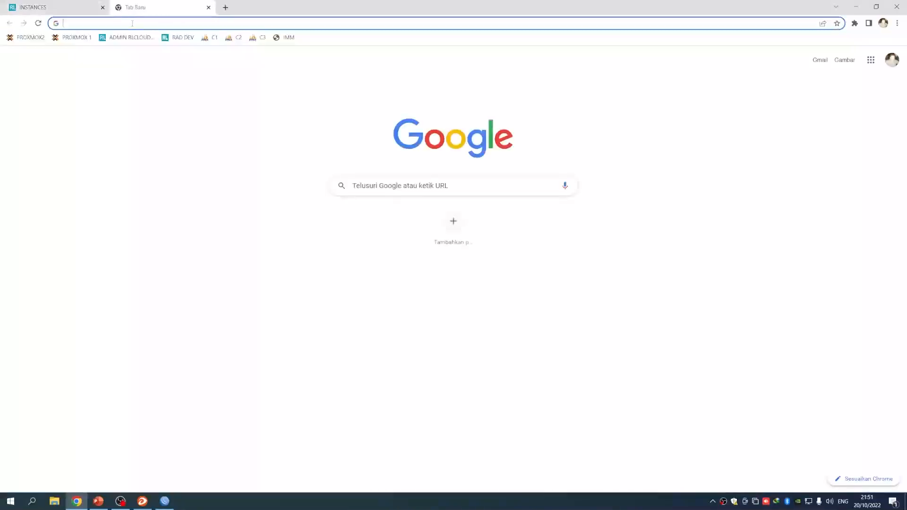
left_click(132, 23)
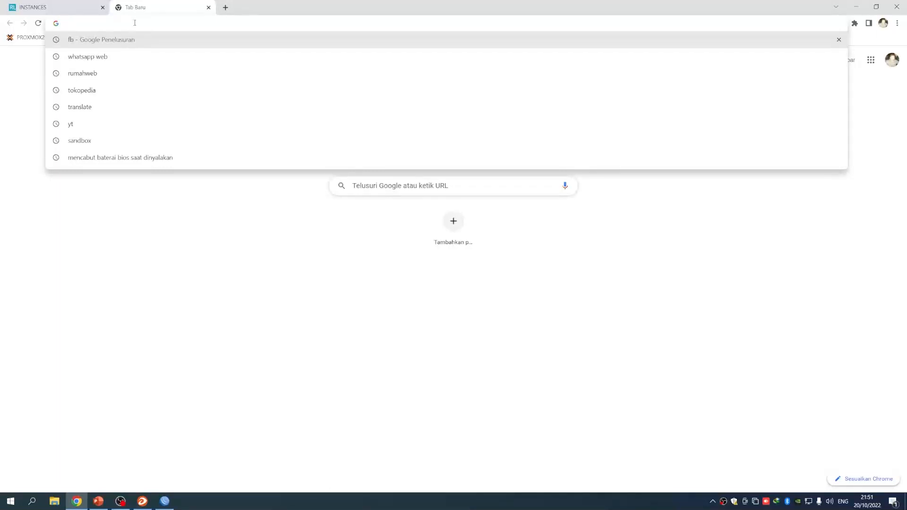
left_click(208, 7)
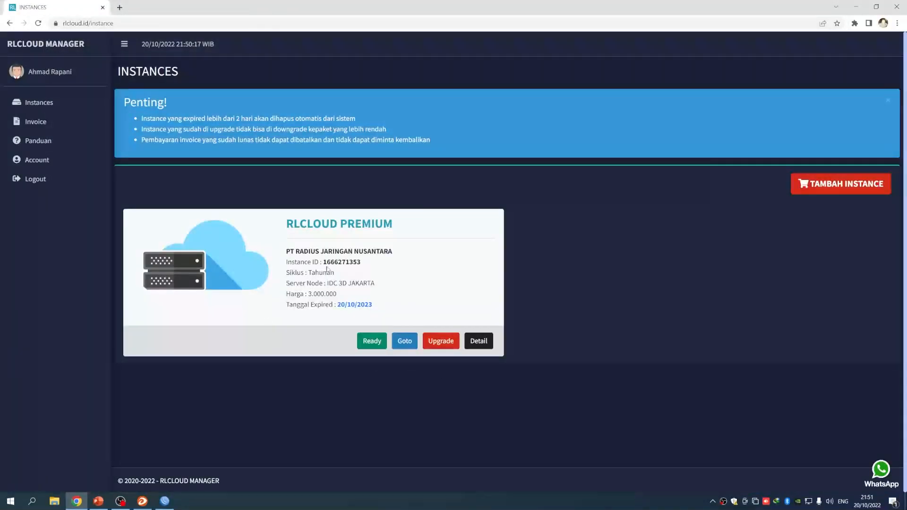
Go to the RLRadius dashboard of the RLCLOUD PREMIUM instance and look over the account options.
left_click(401, 342)
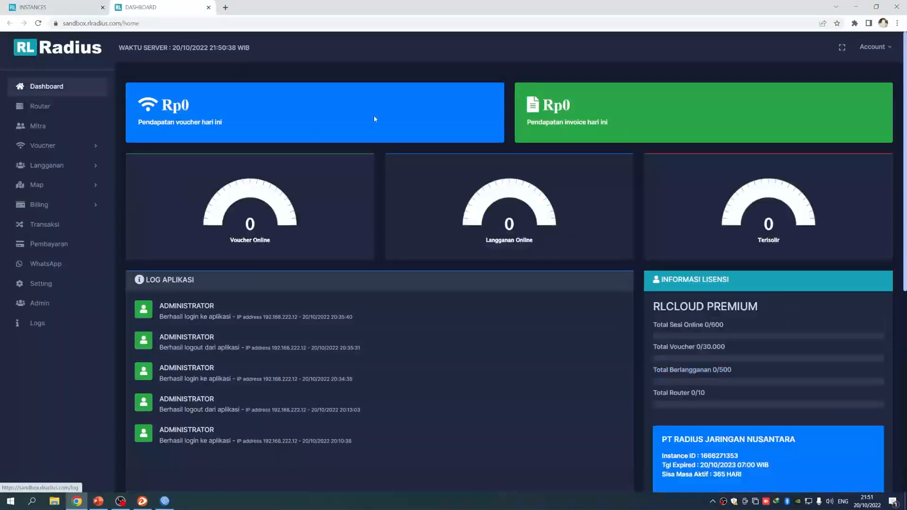
left_click(870, 47)
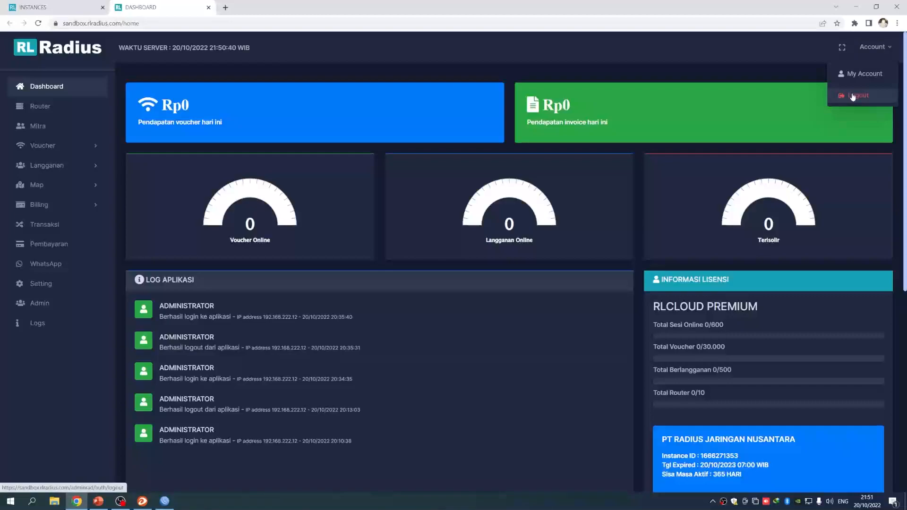
scroll(270, 295, "down", 3)
scroll(270, 296, "up", 3)
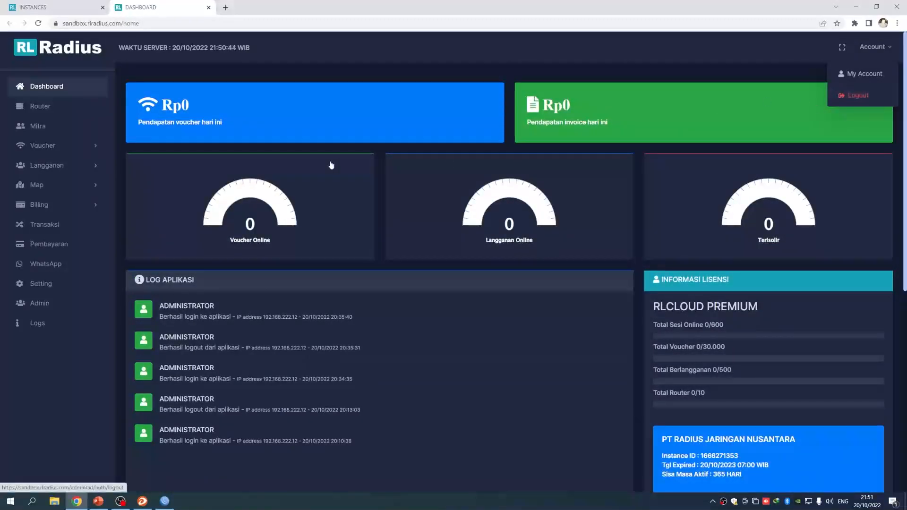
left_click(163, 72)
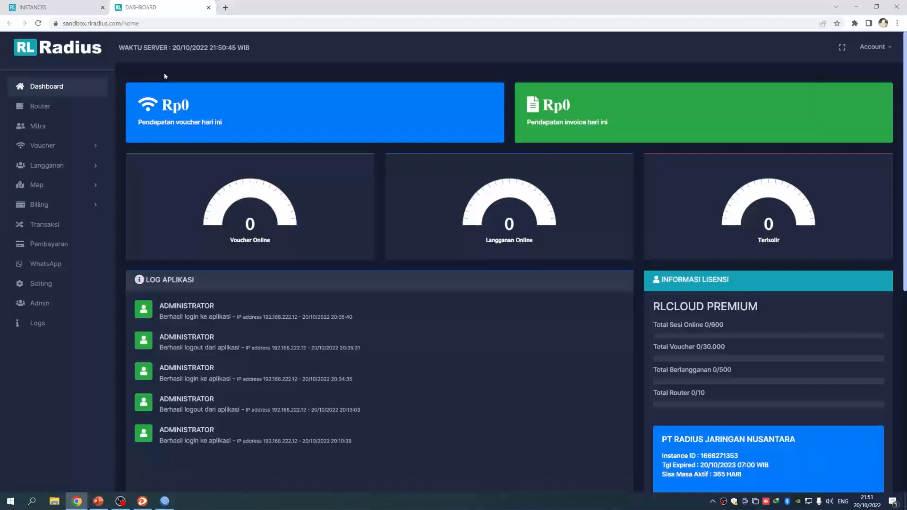
Add a router named R1 BUKITTINGGI in RLRadius, keeping the prefilled radius secret.
left_click(51, 108)
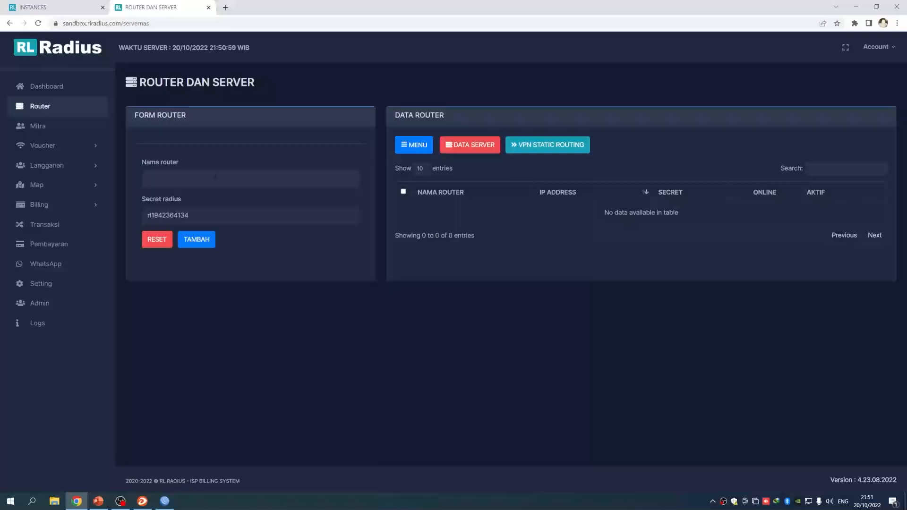
type("R1 BUKITTINGGI")
left_click(194, 242)
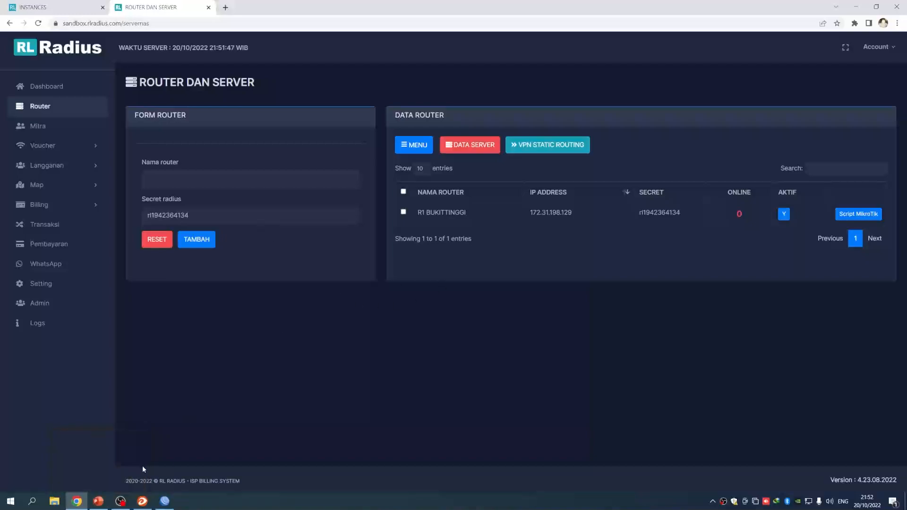
Switch to WinBox and connect to the saved MikroTik router with the admin login.
left_click(165, 501)
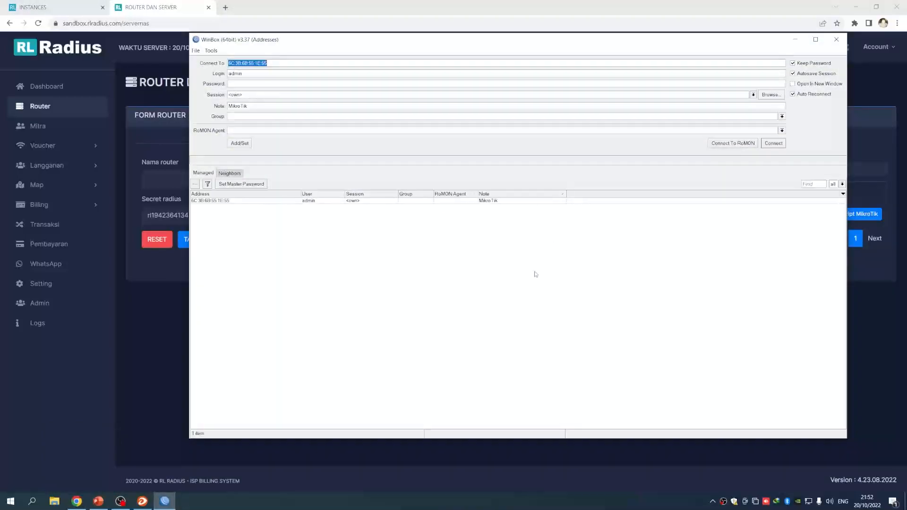
mouse_move(328, 40)
left_mouse_down()
mouse_move(415, 49)
mouse_move(324, 45)
left_mouse_up()
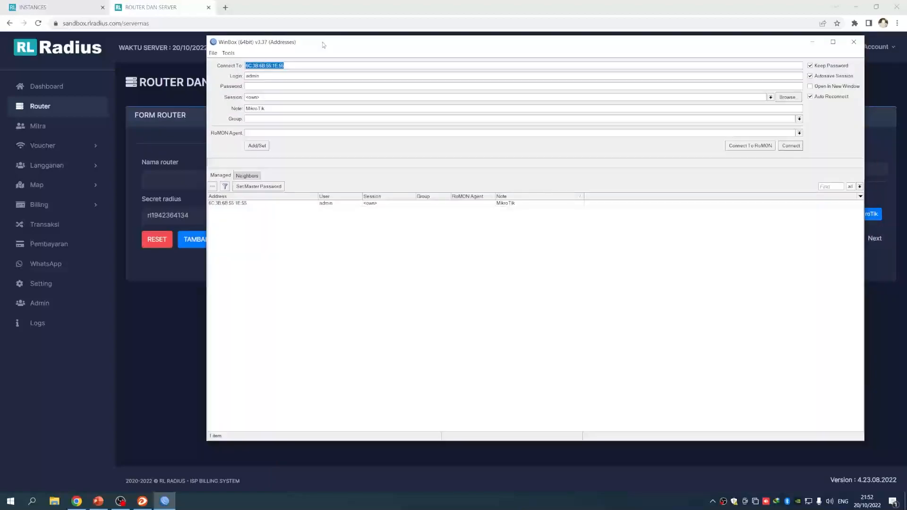
left_click(794, 149)
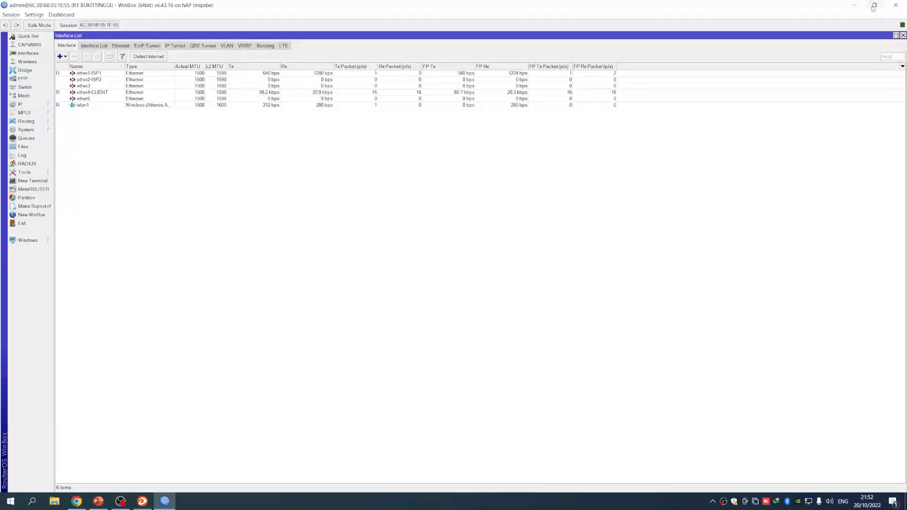
Restore the WinBox session from full screen and enlarge its window over the browser page.
left_click(874, 5)
left_click_drag(584, 45, 574, 67)
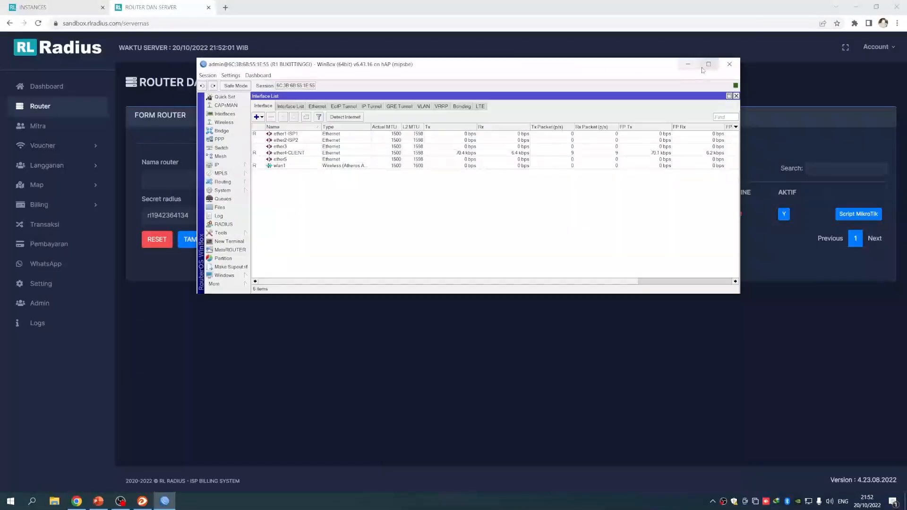
left_click_drag(659, 64, 672, 59)
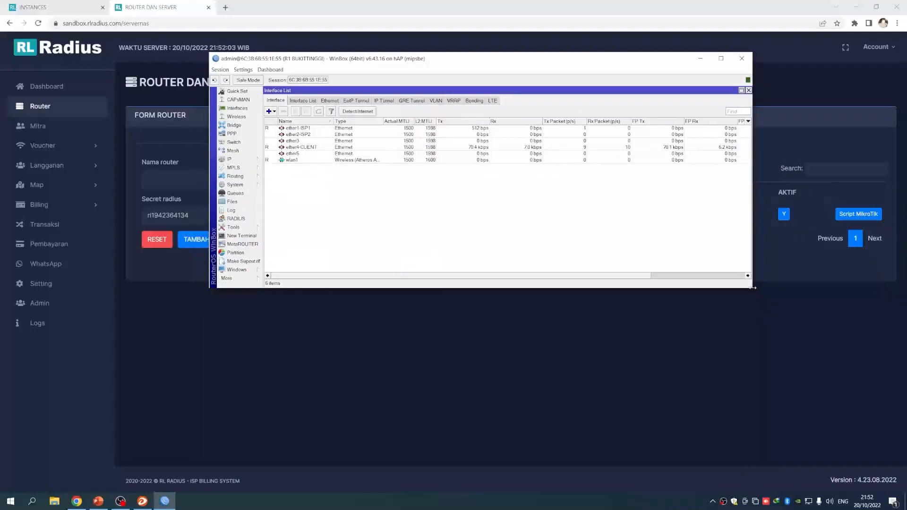
left_click_drag(751, 290, 859, 392)
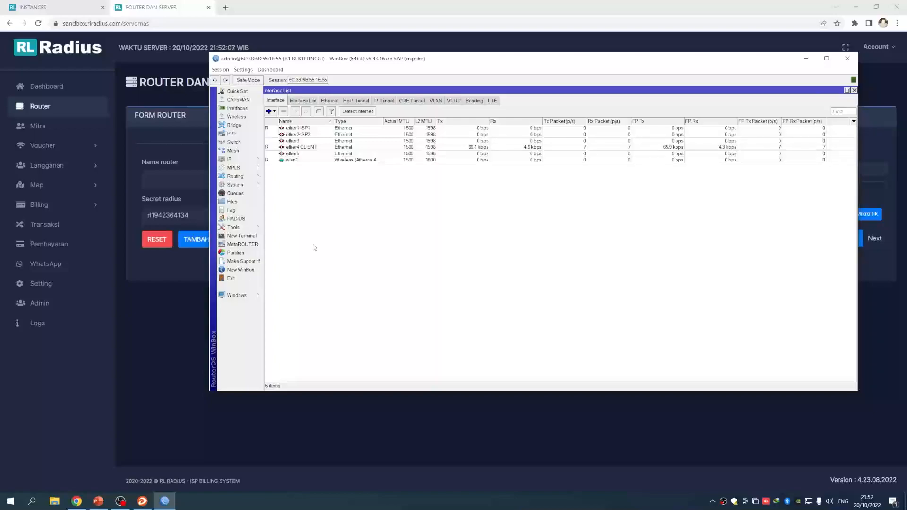
Ping google.com from the MikroTik router to test its internet connection.
left_click(257, 228)
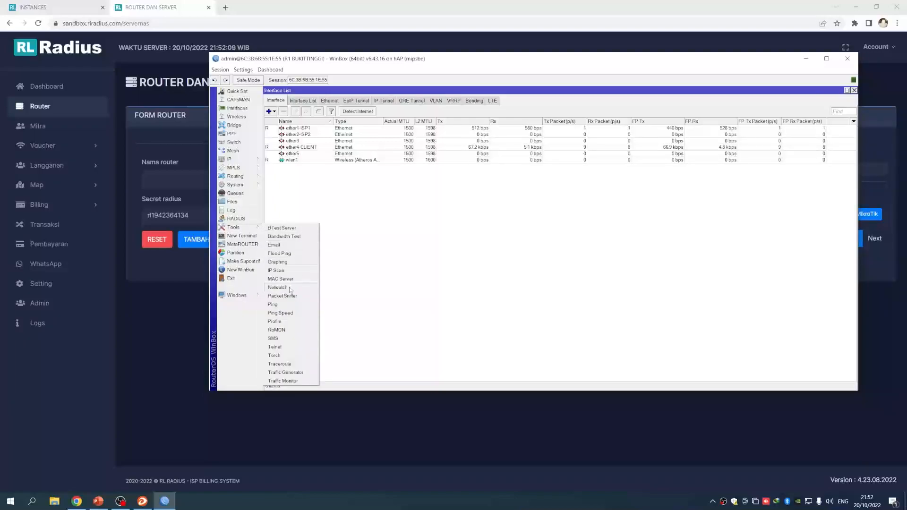
left_click(273, 304)
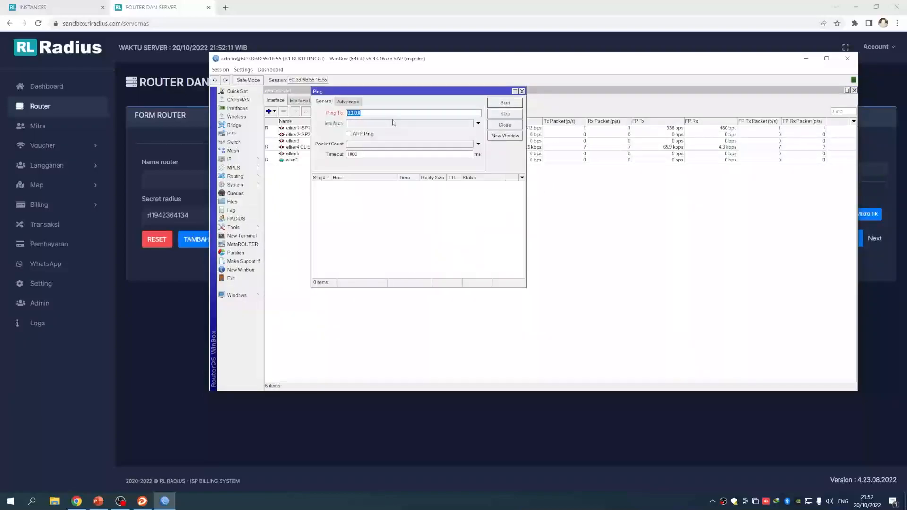
type("google.com")
left_click(505, 104)
Ping detik.com in a second ping window placed beside the google.com test.
left_click(505, 136)
left_click_drag(495, 127, 499, 115)
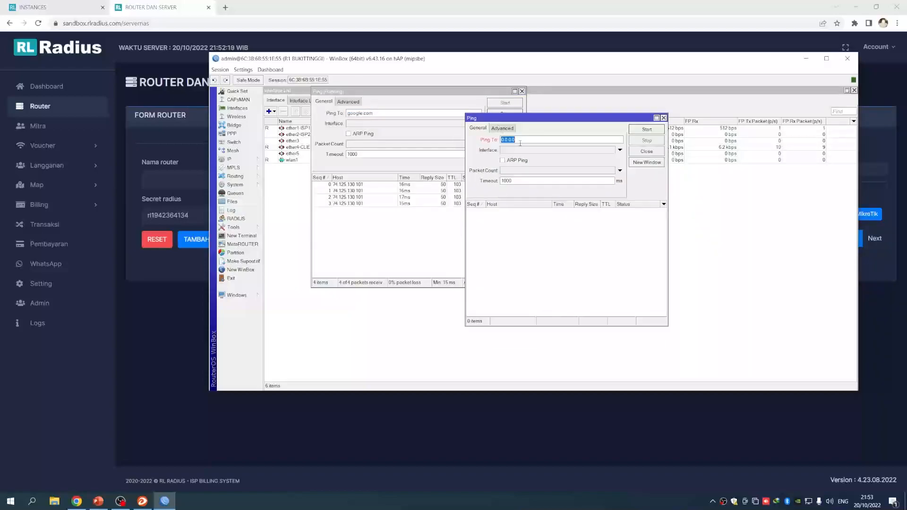
type("defik.com")
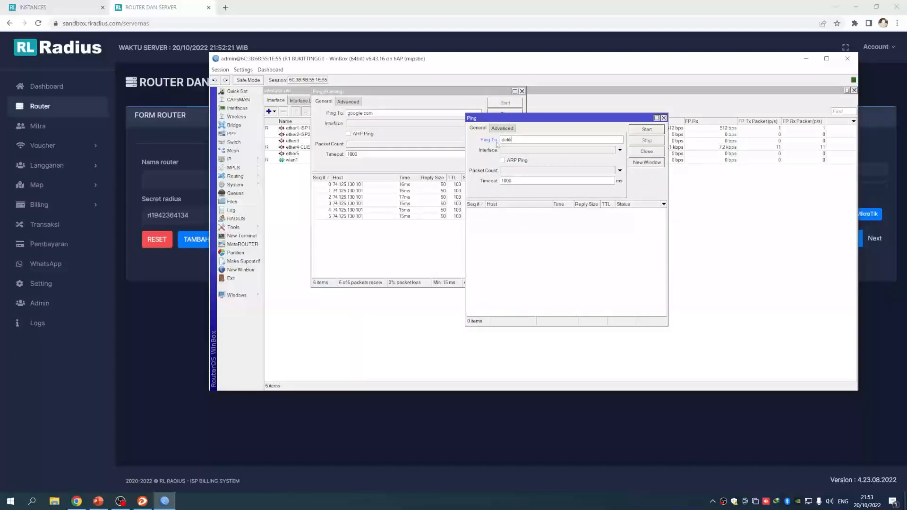
left_click(647, 130)
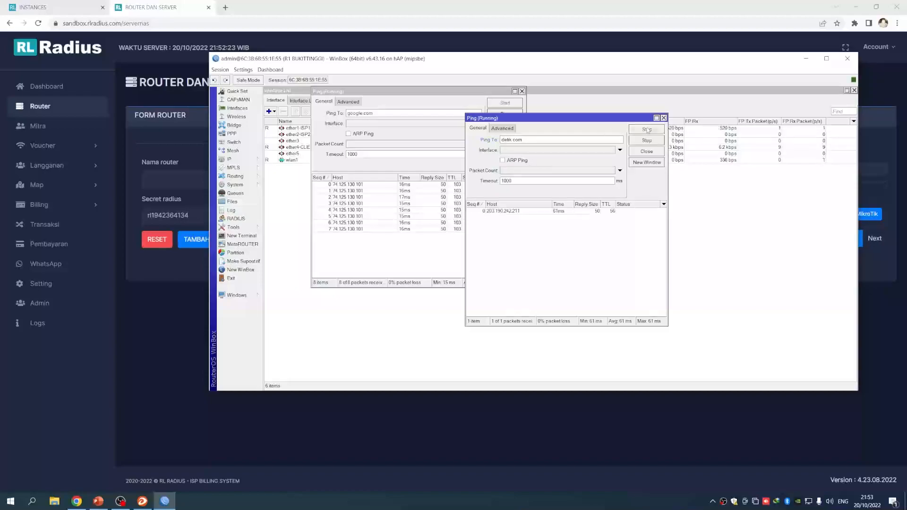
Ping rlcloud.id in a third ping window and place it beside the other two tests.
left_click(647, 162)
type("rlradius")
key("BackSpace")
key("BackSpace")
key("BackSpace")
key("BackSpace")
key("BackSpace")
key("BackSpace")
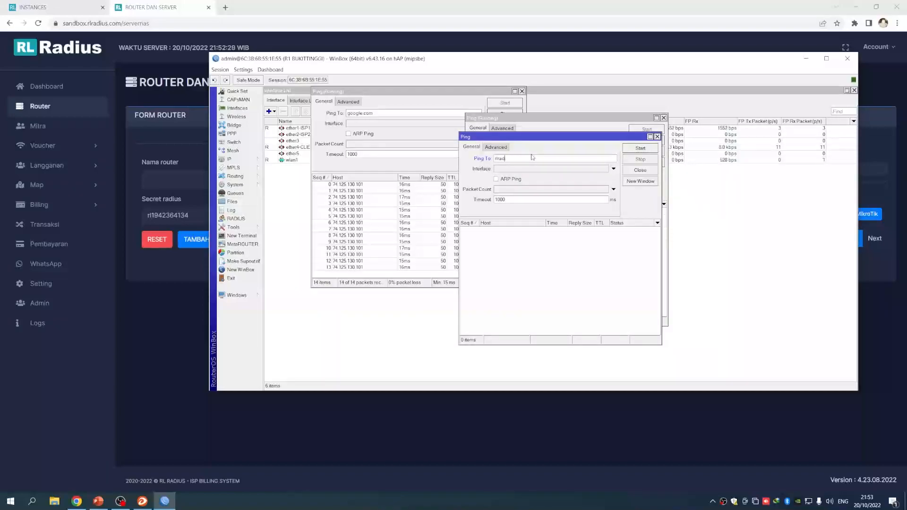
type("ctoud.id")
left_click(633, 149)
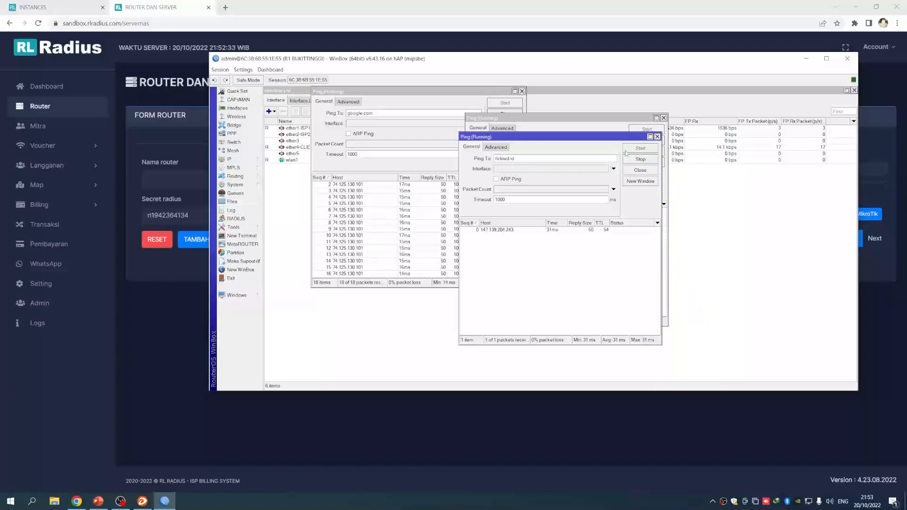
left_click_drag(564, 139, 749, 126)
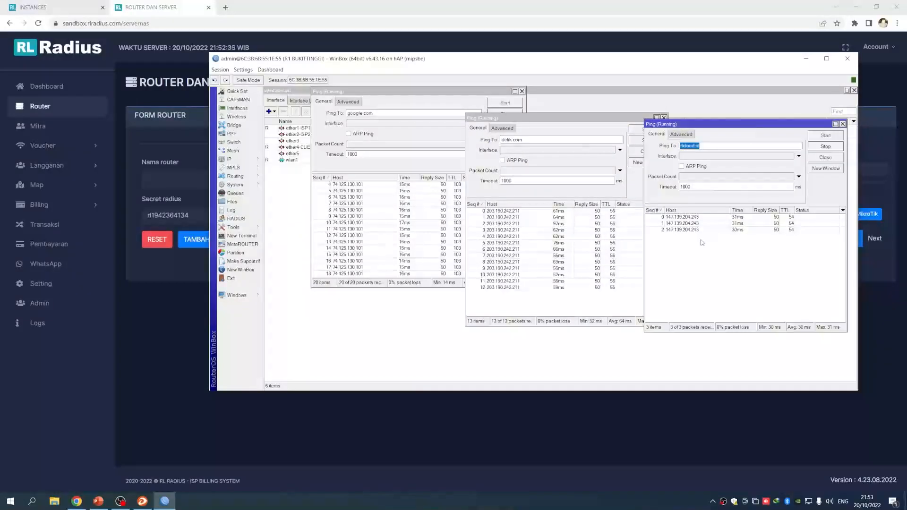
Close the rlcloud.id, detik.com and google.com ping windows.
left_click(843, 124)
left_click(664, 118)
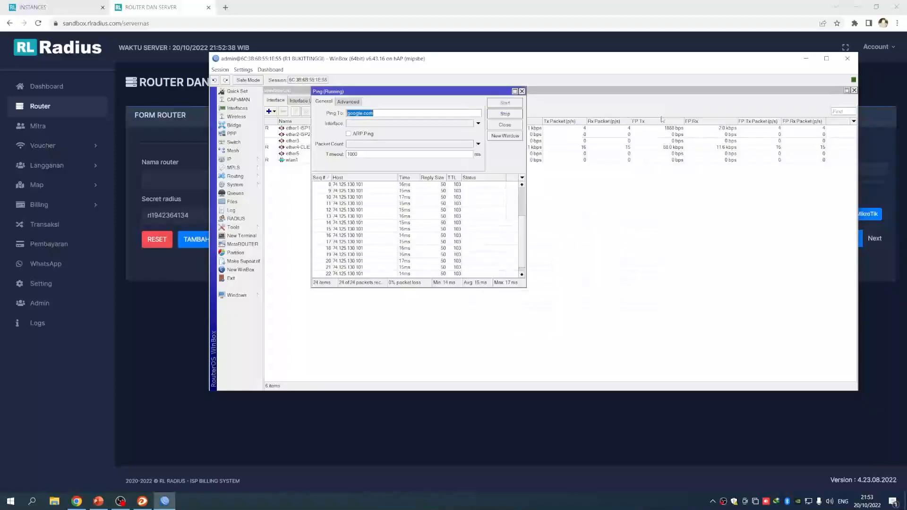
left_click(521, 91)
left_click_drag(468, 58, 497, 52)
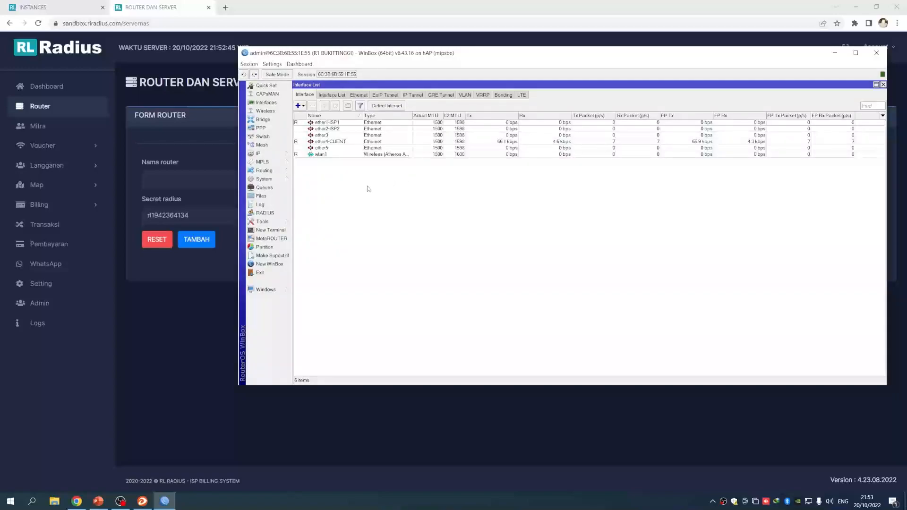
left_click_drag(404, 54, 380, 56)
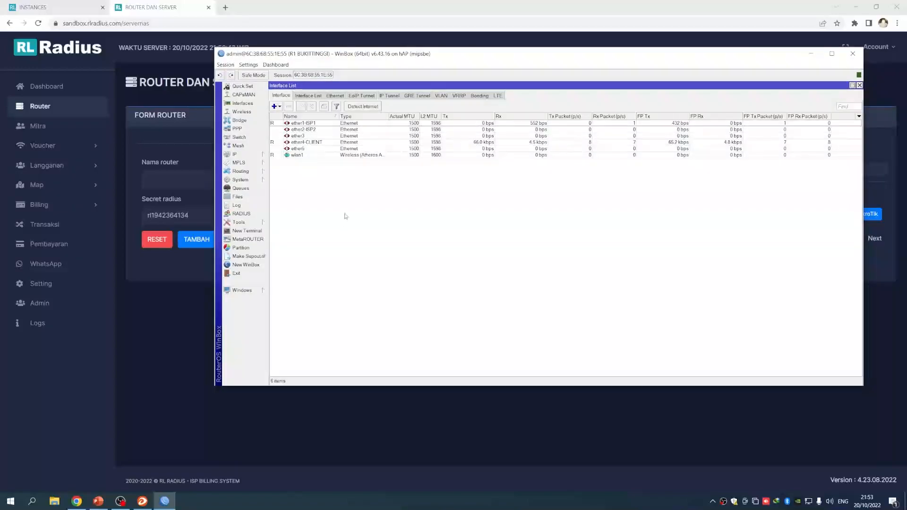
left_click_drag(388, 116, 391, 116)
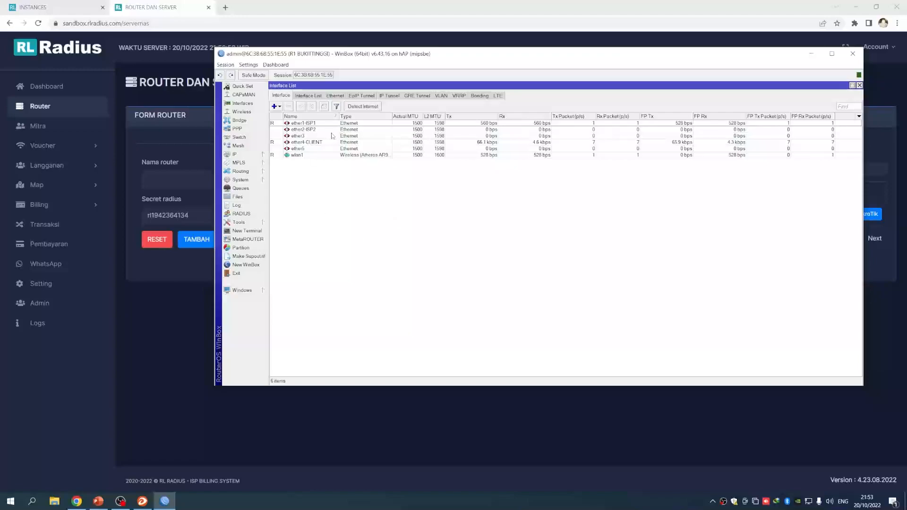
left_click_drag(399, 59, 404, 57)
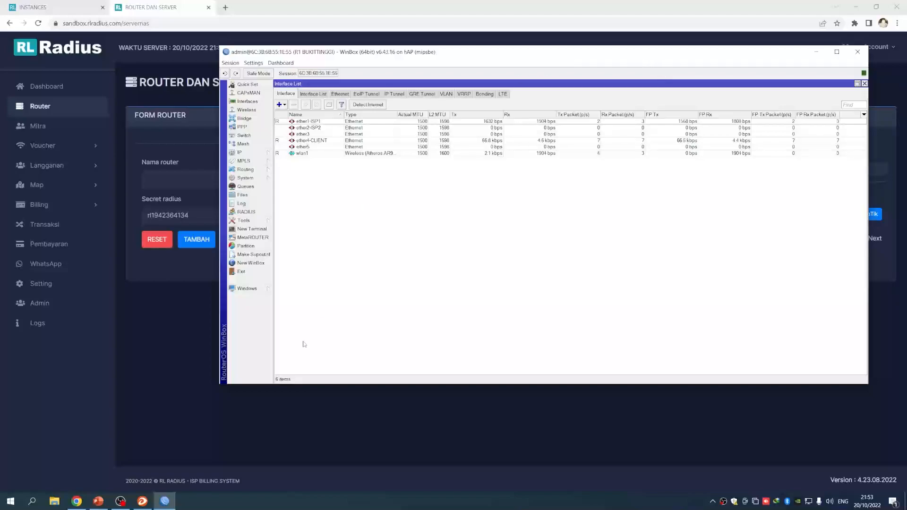
Switch to RLRadius in the browser, open the MikroTik script form for R1 BUKITTINGGI and set the VPN type to OVPN.
left_click(198, 139)
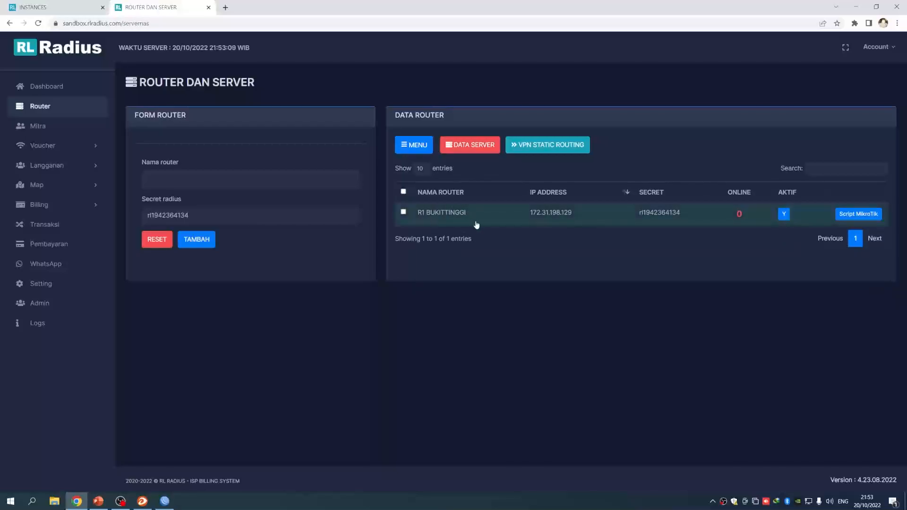
left_click(165, 501)
left_click(197, 161)
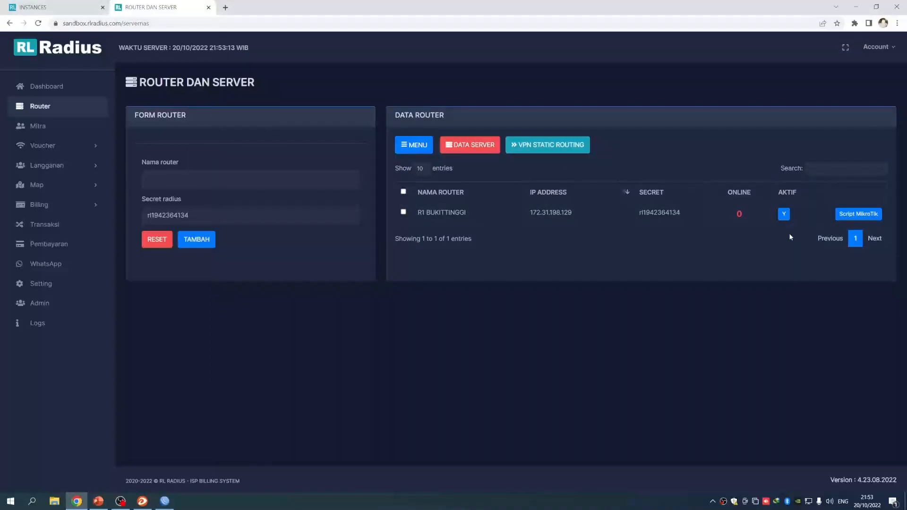
left_click(857, 215)
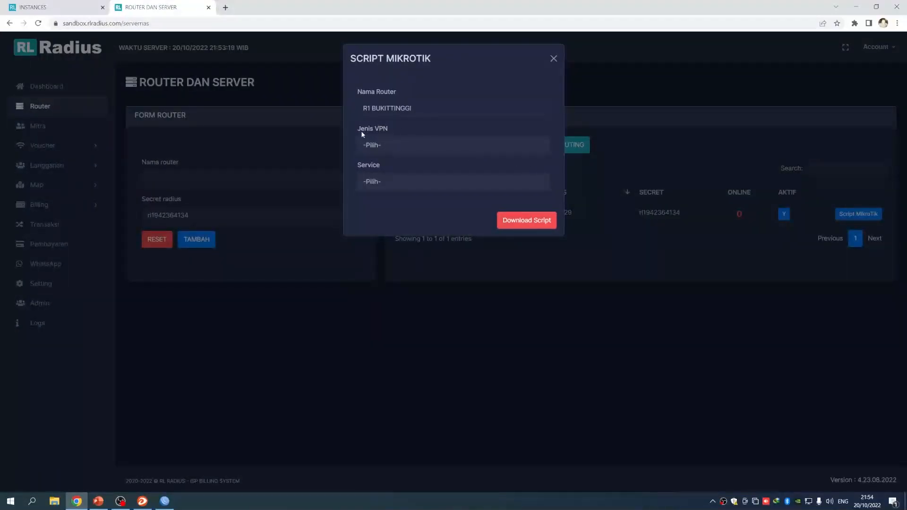
left_click(395, 143)
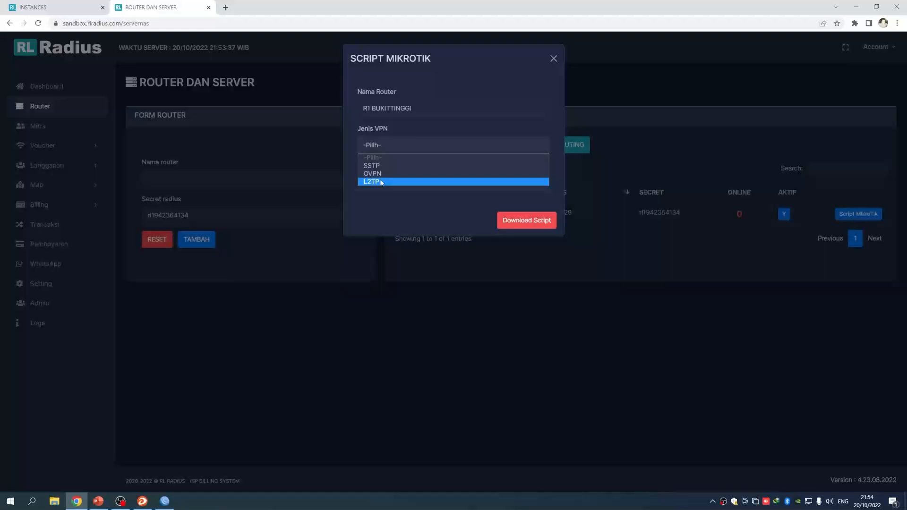
left_click(386, 200)
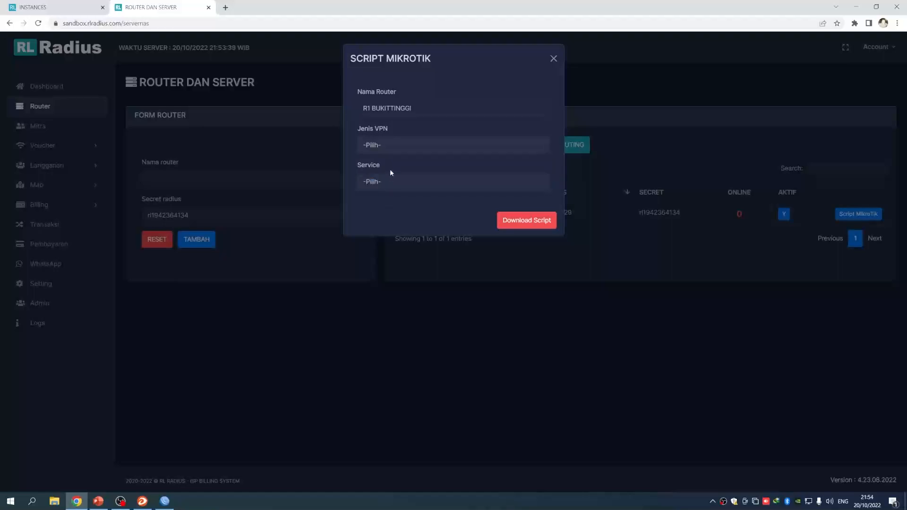
left_click(395, 147)
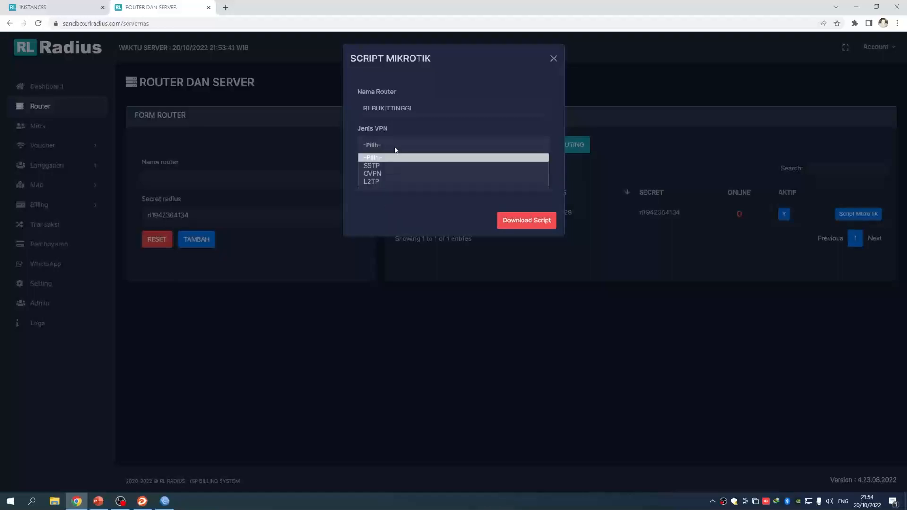
left_click(382, 174)
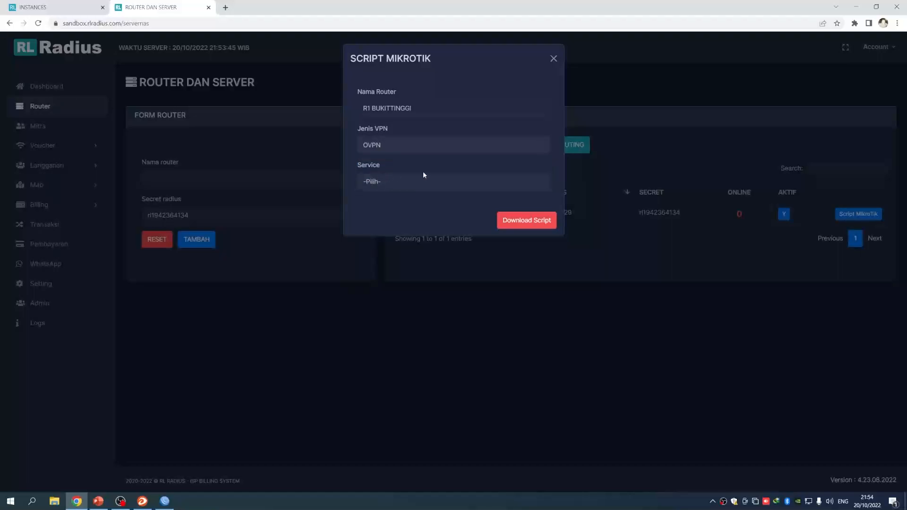
left_click(365, 150)
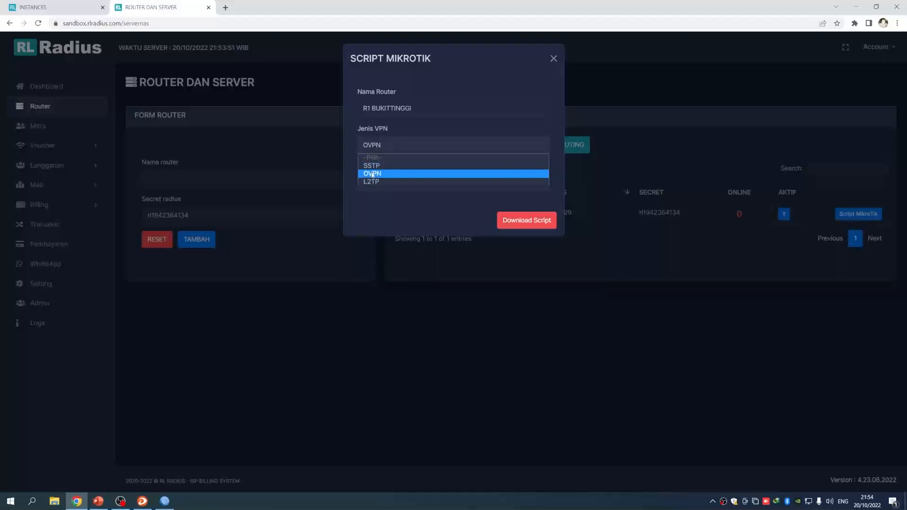
left_click(387, 174)
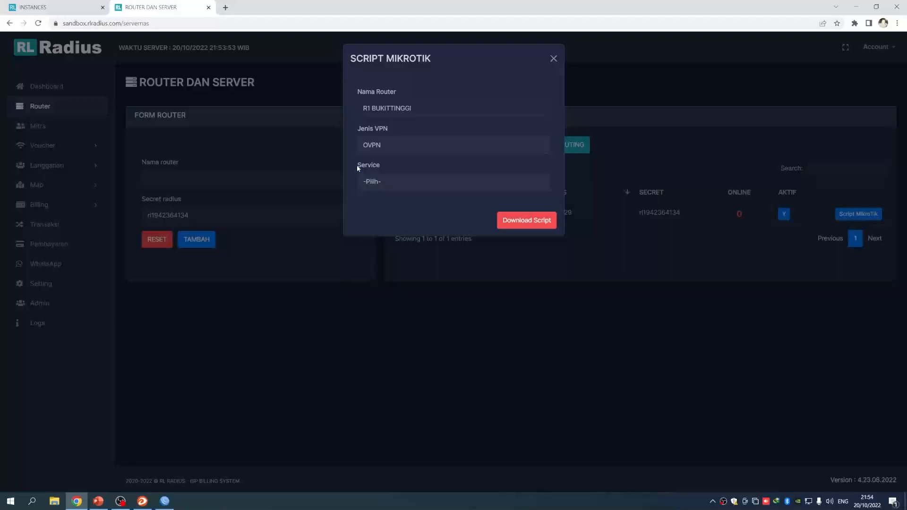
Set the script's service to PPPoE + HOTSPOT and download the script.
left_click(385, 185)
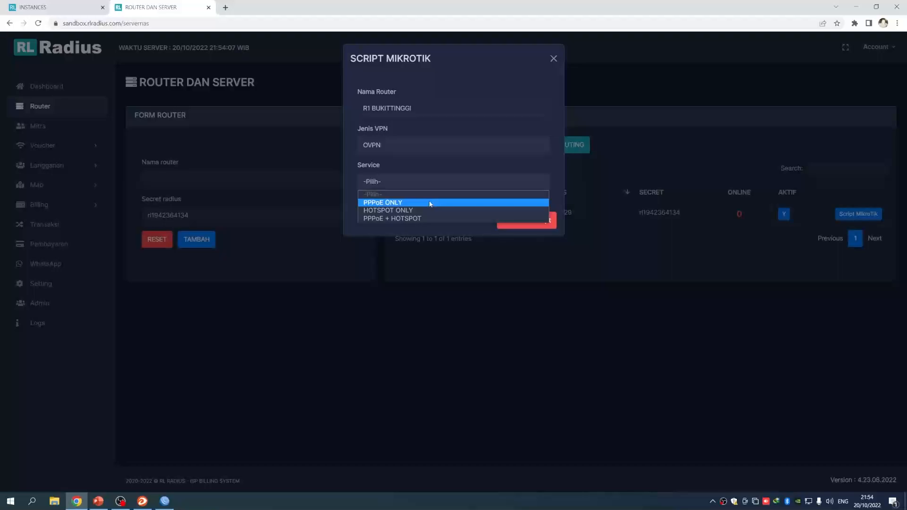
left_click(379, 219)
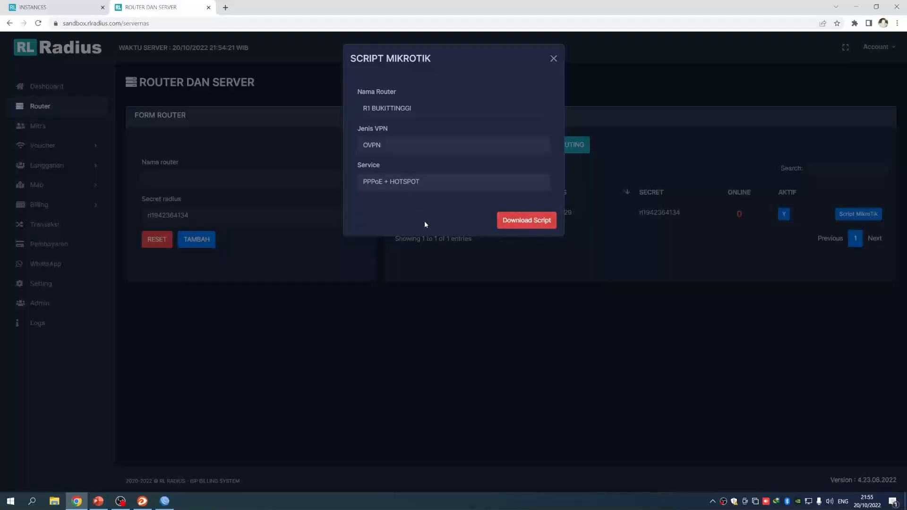
left_click(513, 221)
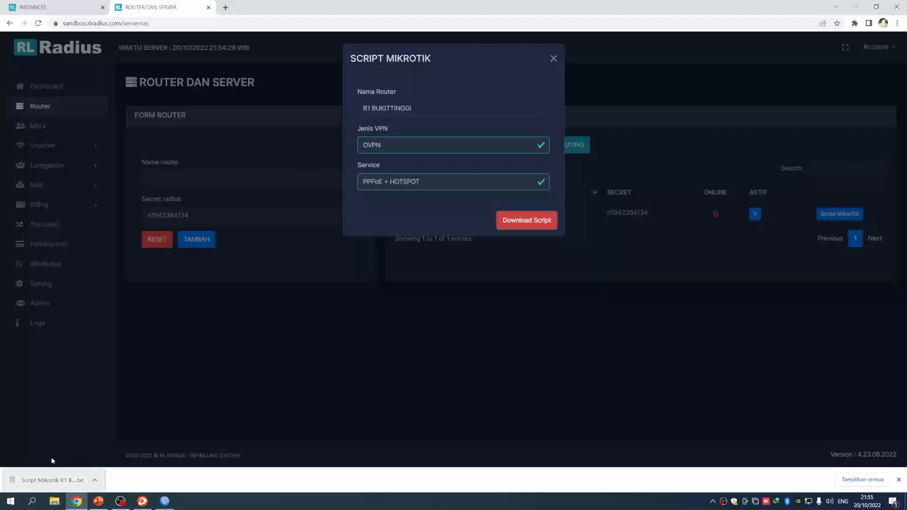
Open the downloaded R1 BUKITTINGGI script in Notepad and copy its entire text.
left_click(34, 481)
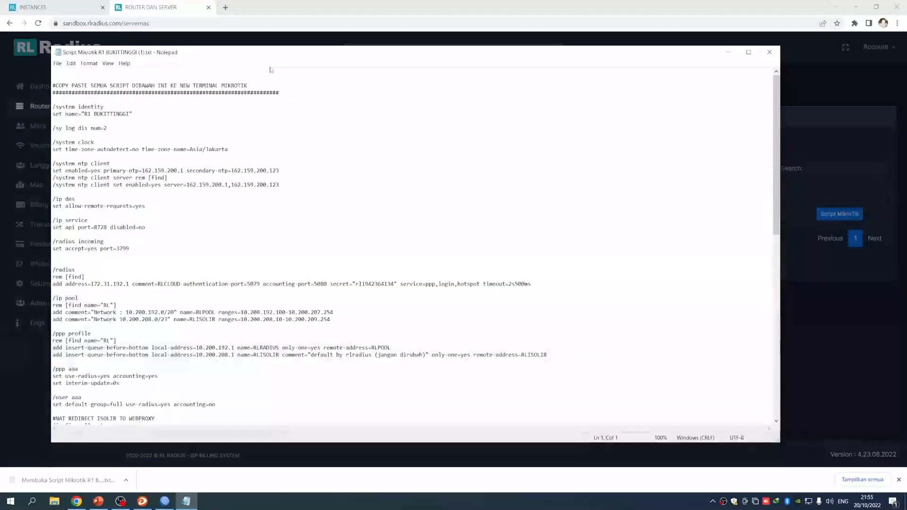
left_click_drag(304, 56, 372, 48)
left_click(220, 123)
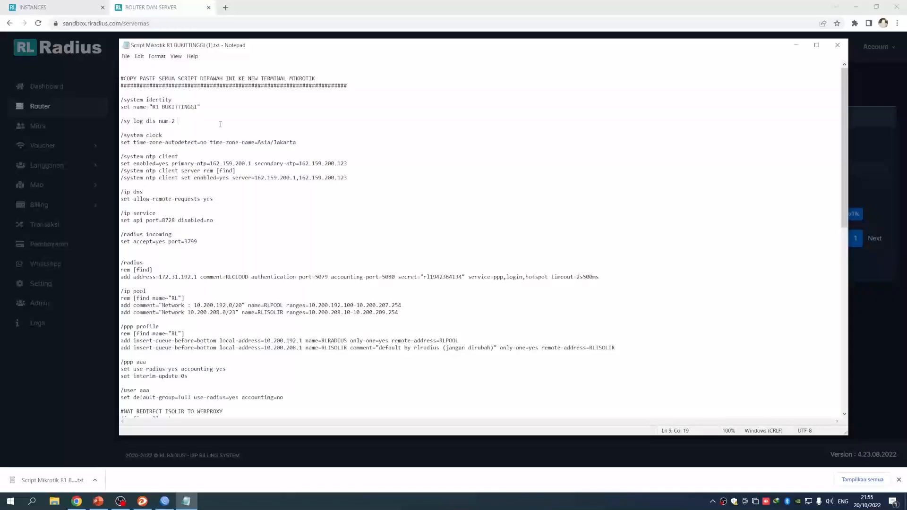
left_click(236, 125)
key("ctrl+a")
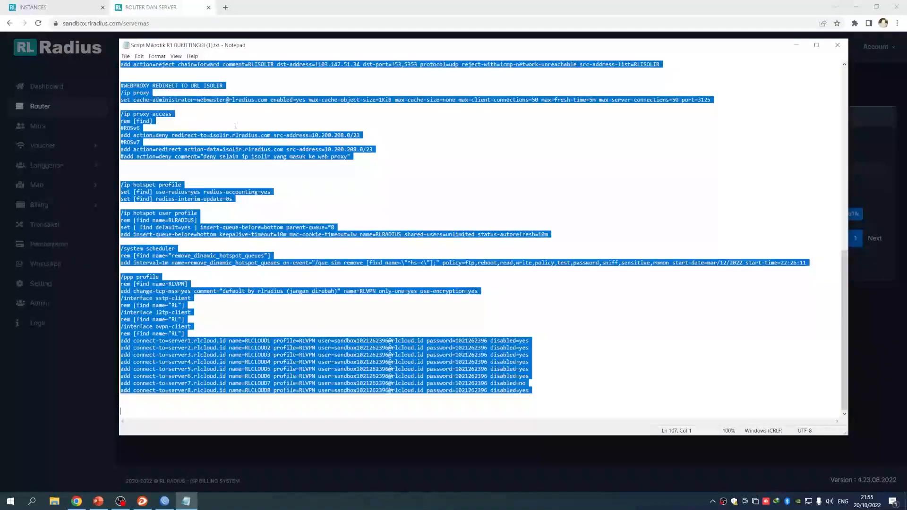
right_click(231, 135)
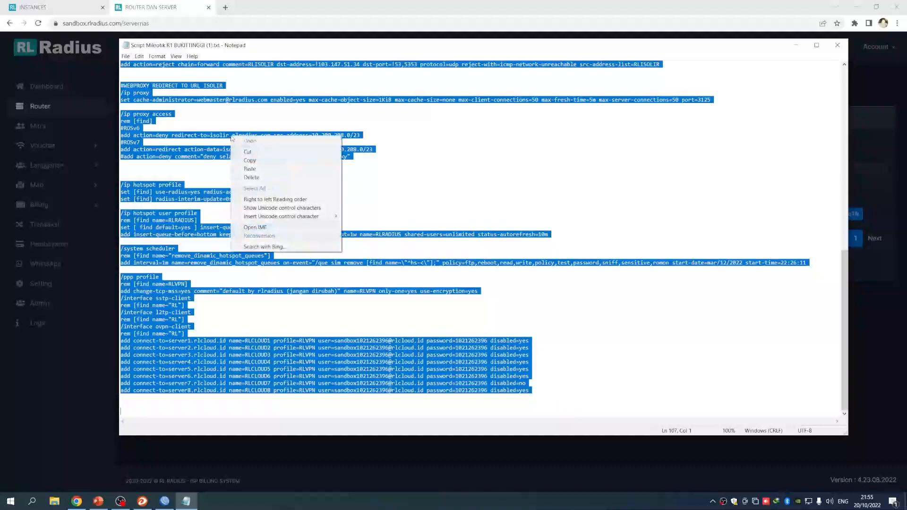
left_click(249, 161)
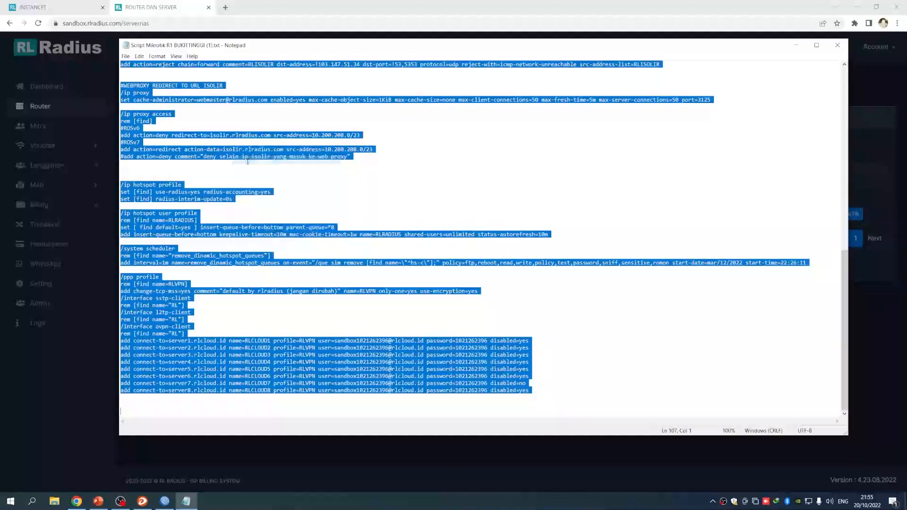
Switch to WinBox, run the copied script in a new terminal and close the terminal.
left_click(166, 502)
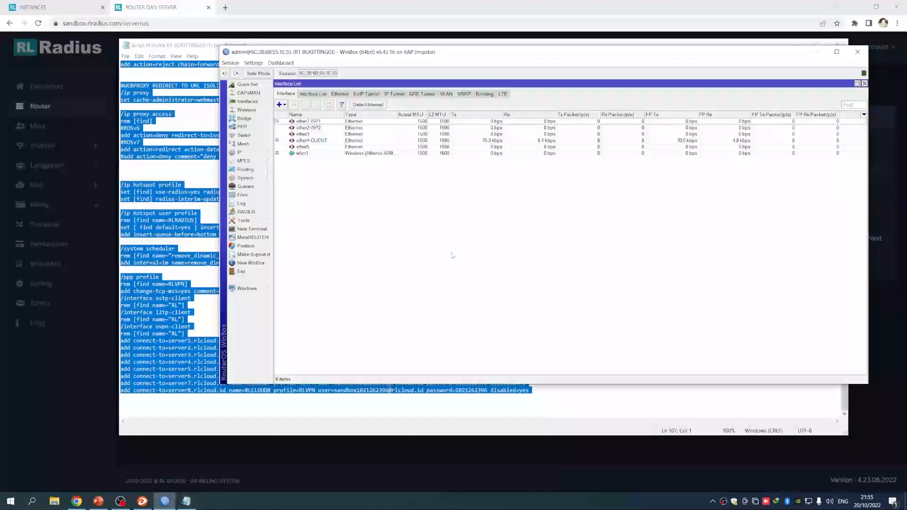
left_click(264, 231)
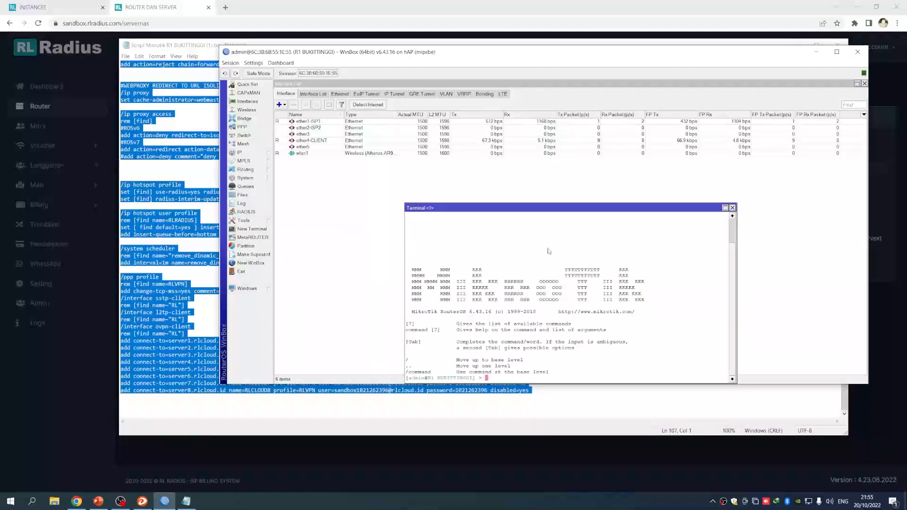
left_click_drag(520, 208, 449, 133)
right_click(458, 216)
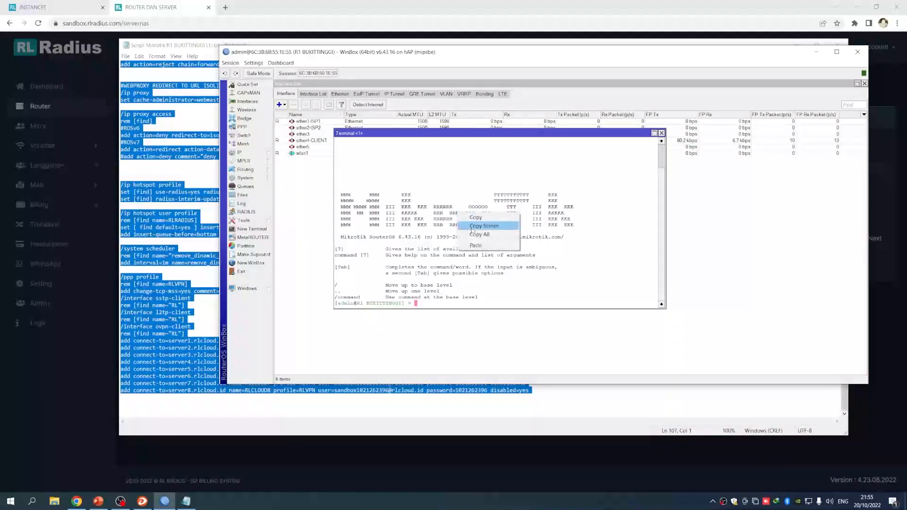
left_click(477, 244)
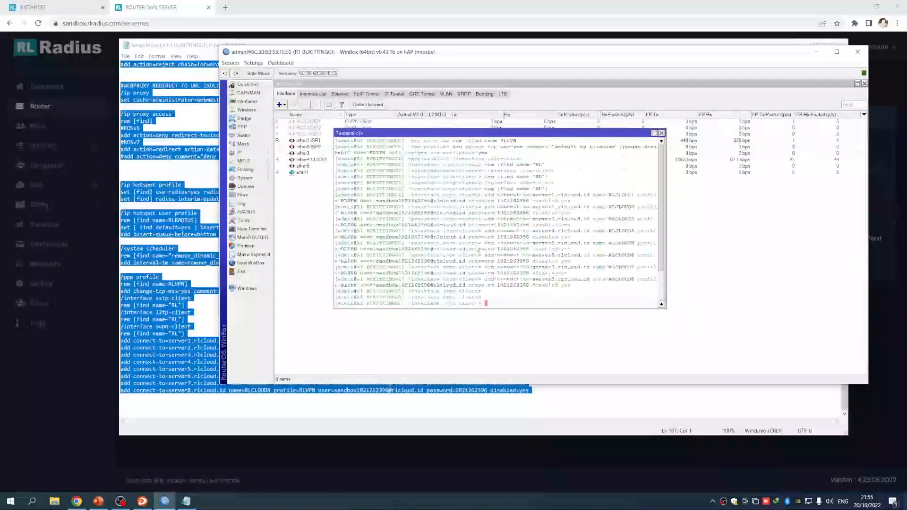
left_click_drag(478, 134, 446, 137)
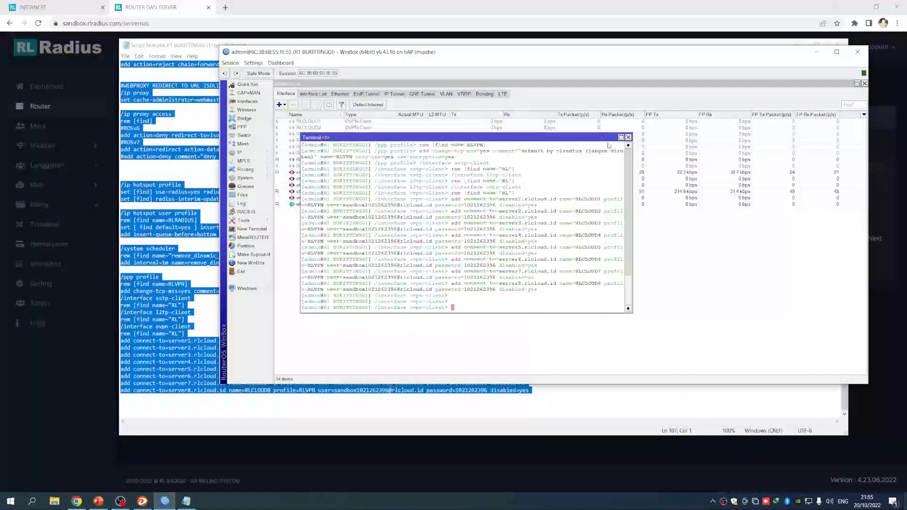
left_click(629, 136)
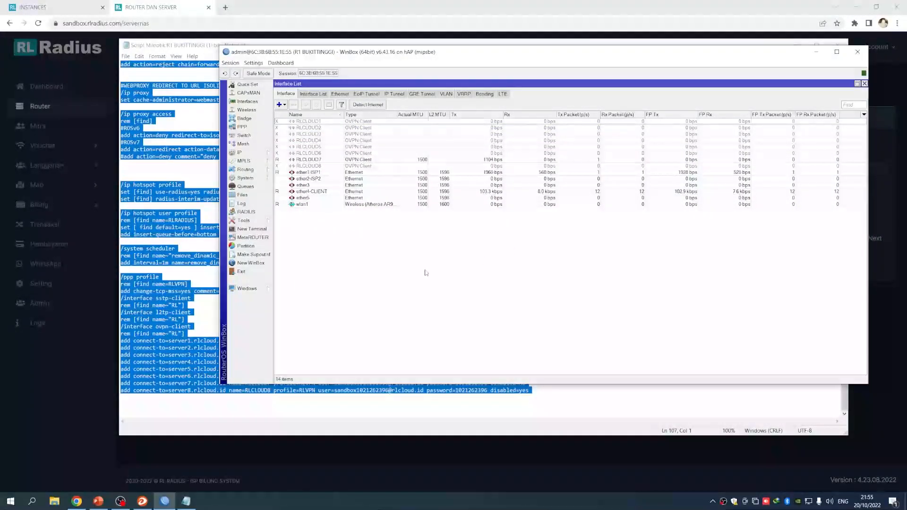
Check the running status of the RLCLOUD7 OVPN client in WinBox's interface list.
key("alt+Tab")
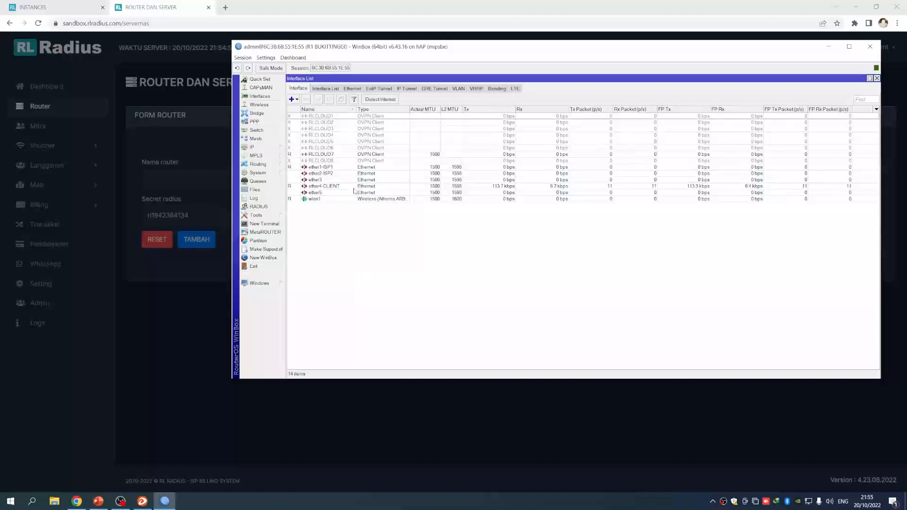
left_click(312, 155)
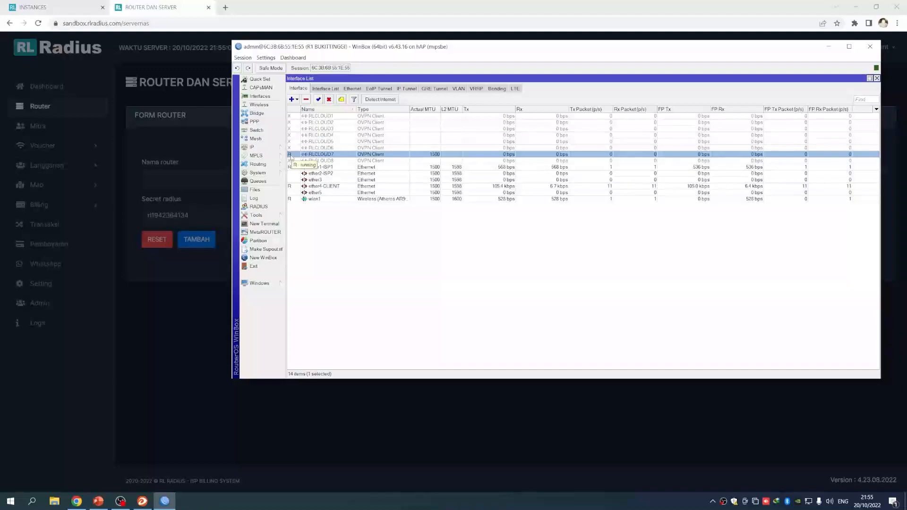
left_click(341, 220)
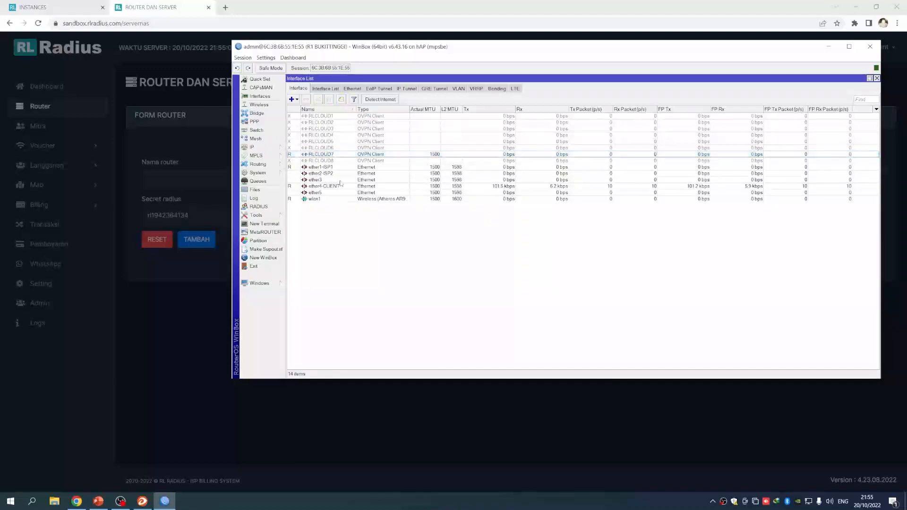
left_click(336, 155)
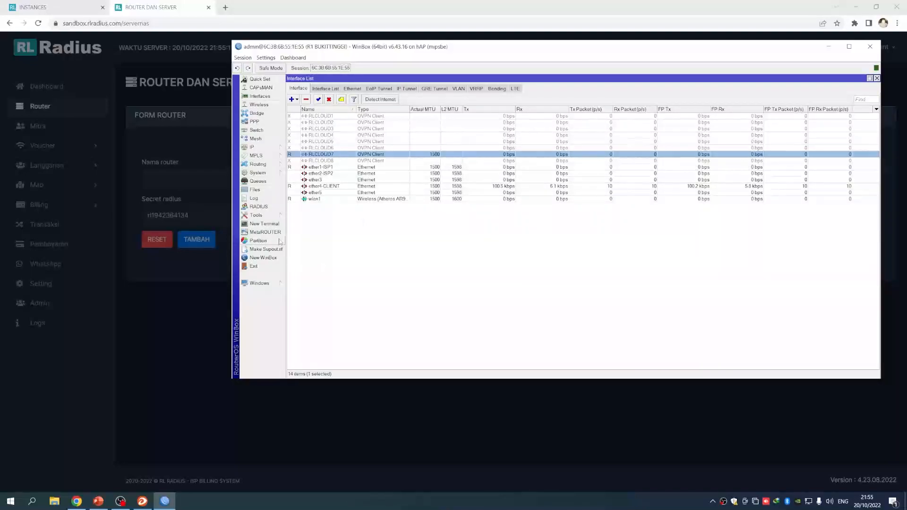
Open the router's RADIUS client list and check the service and server address of the RLCLOUD entry.
left_click(258, 206)
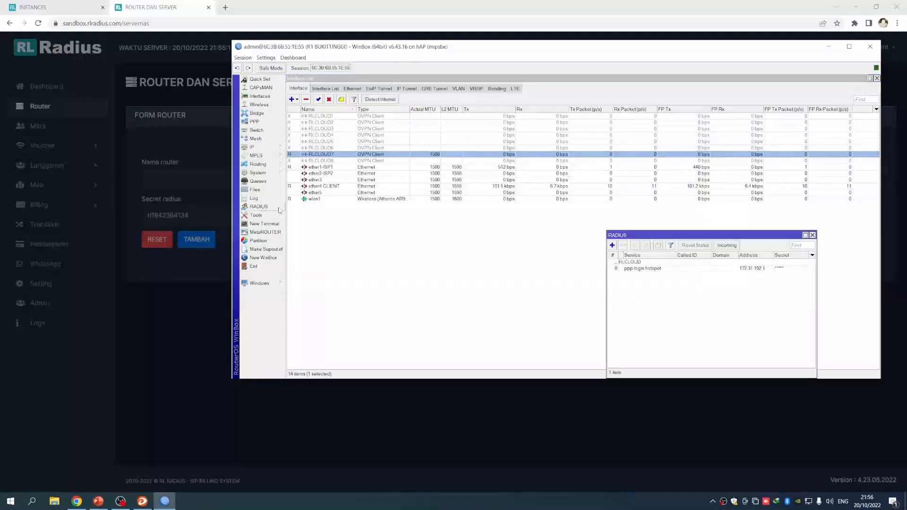
left_click_drag(680, 236, 529, 213)
left_click(531, 246)
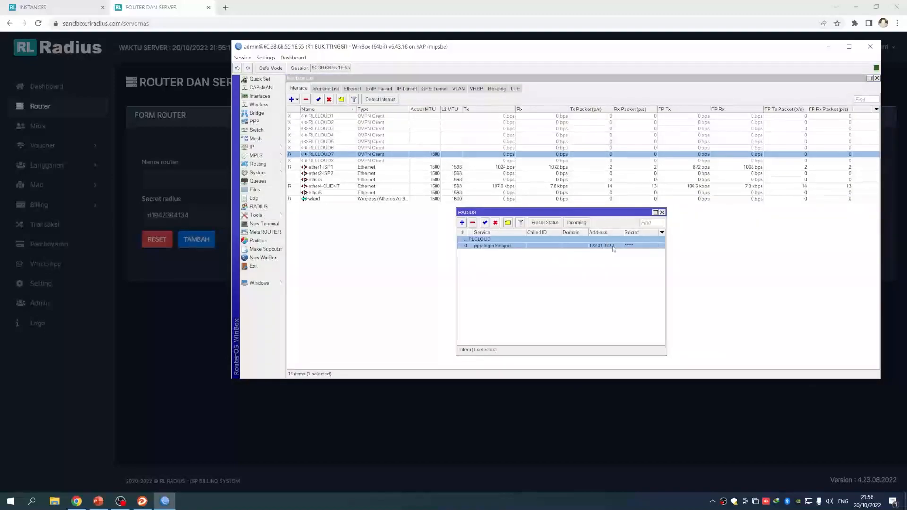
Ping the RADIUS server address 172.31.192.1 from the router, and close the ping and RADIUS windows.
left_click(277, 216)
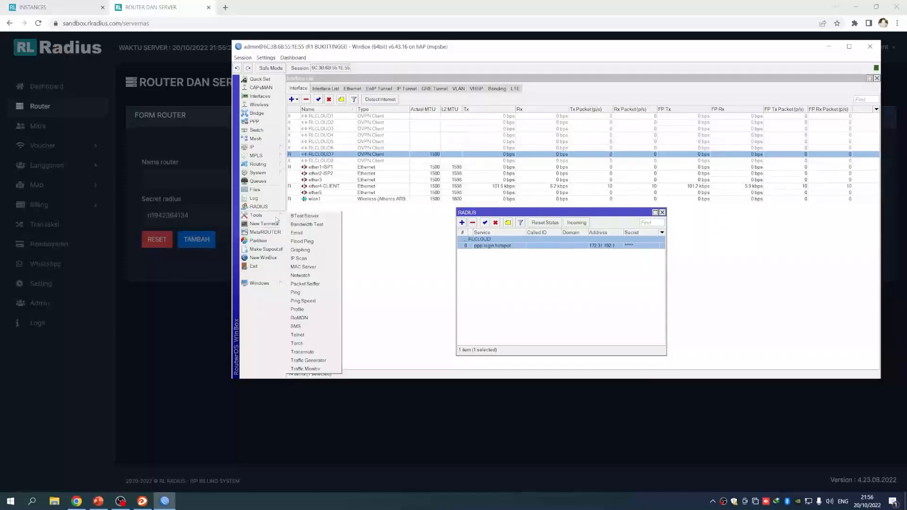
left_click(308, 292)
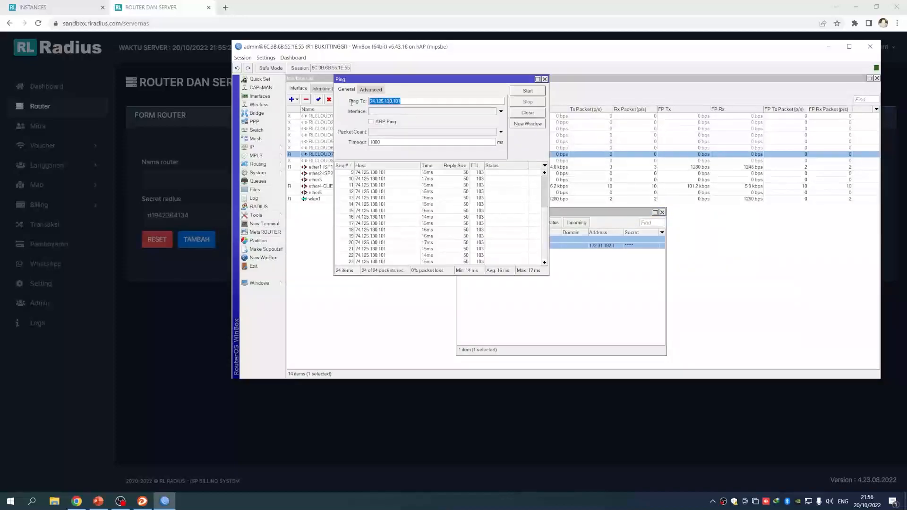
type("172.31.192.1")
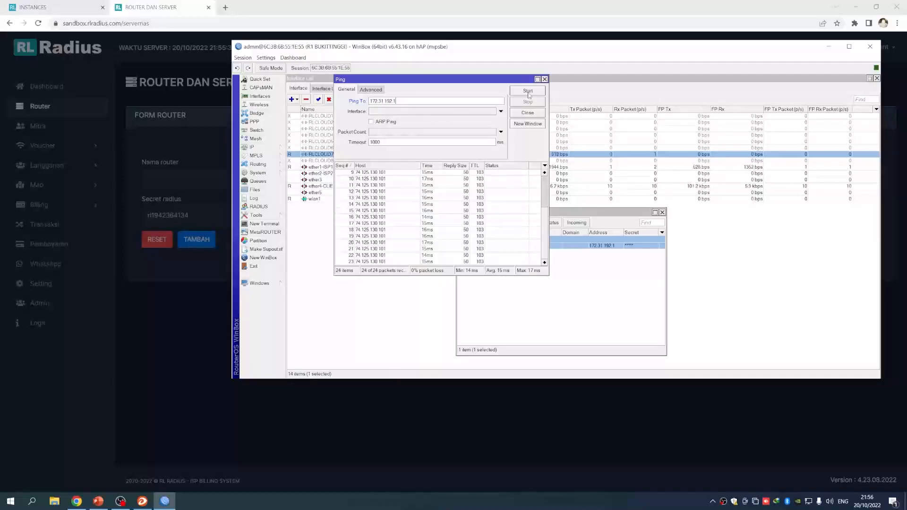
left_click(529, 93)
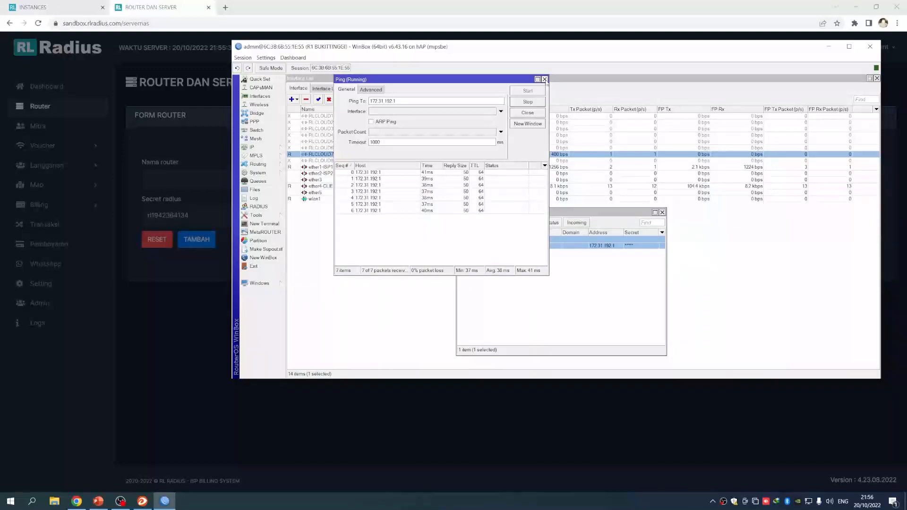
left_click(544, 79)
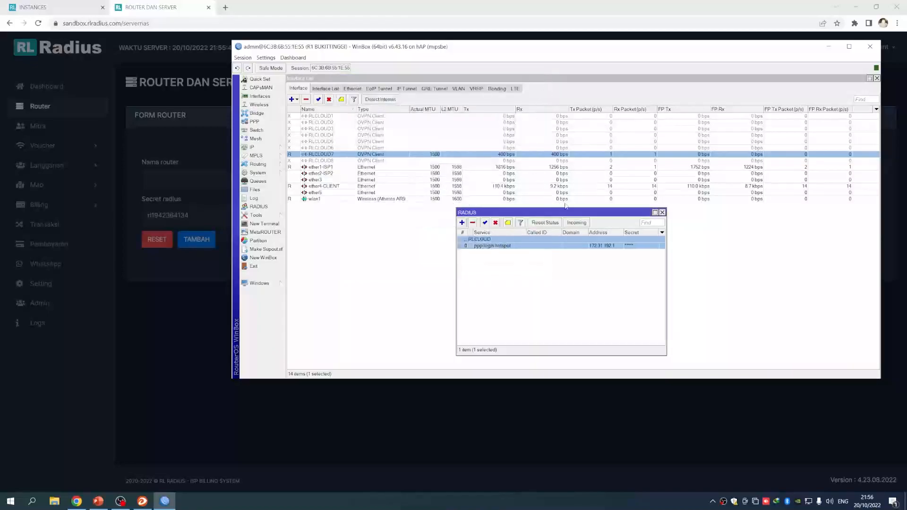
left_click(662, 212)
left_click_drag(457, 51, 434, 68)
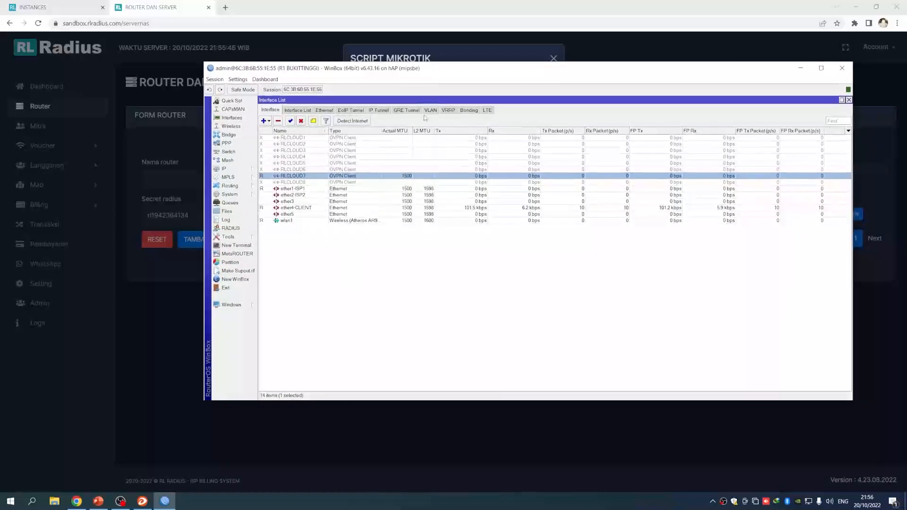
Check the router's list of active hotspot users and close the hotspot window.
left_click(305, 183)
left_click(309, 177)
left_click(229, 169)
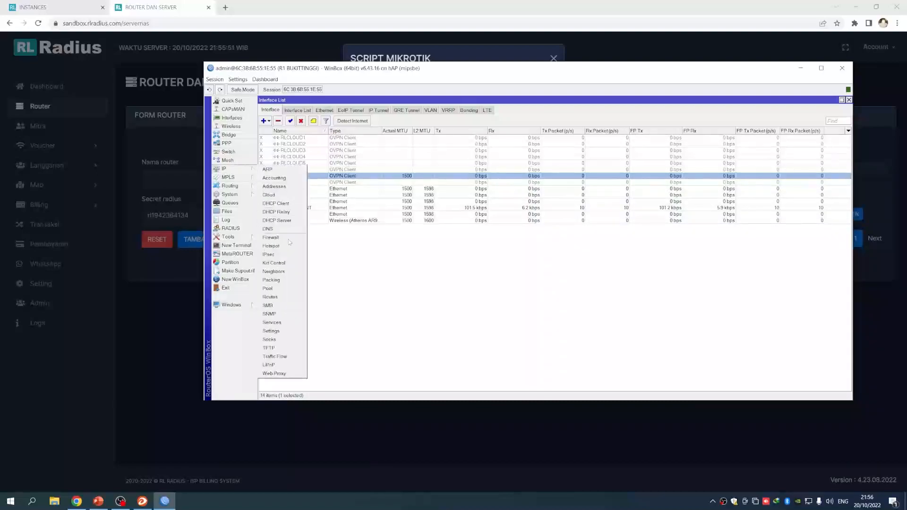
left_click(277, 246)
left_click(450, 244)
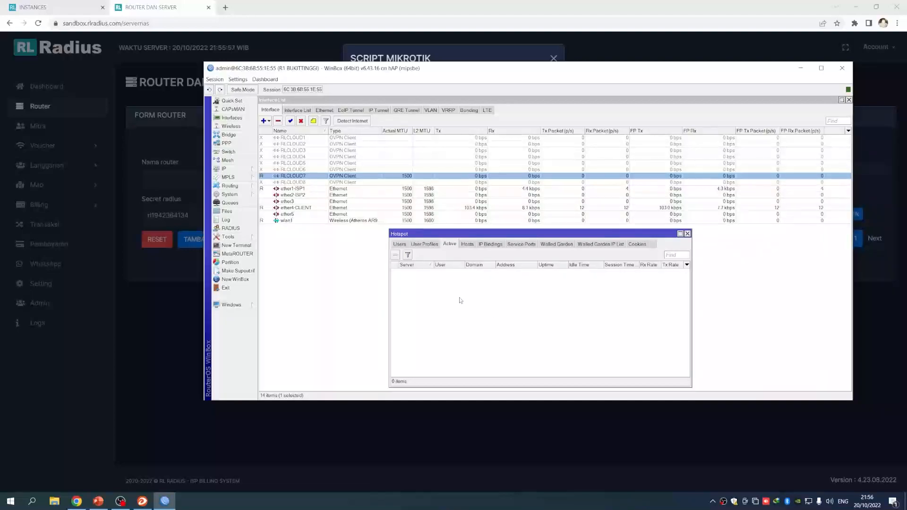
left_click(688, 234)
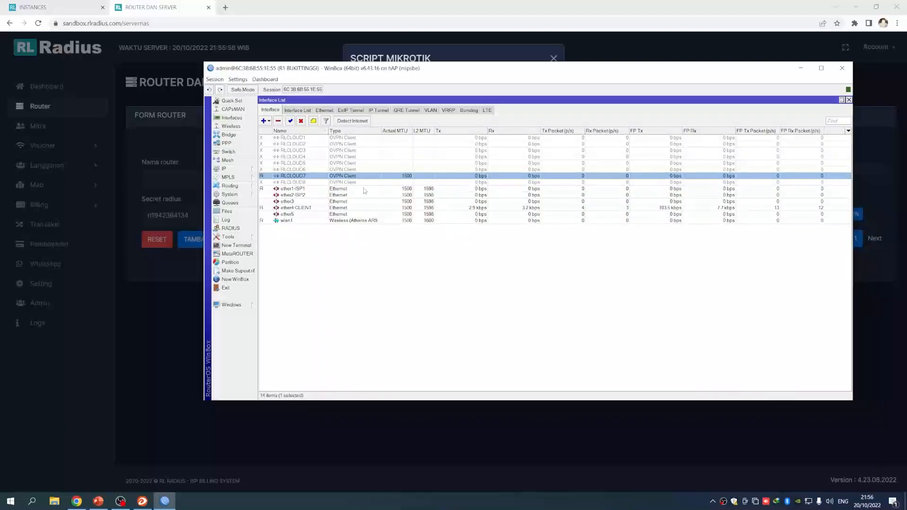
Close the MikroTik script dialog in RLRadius, return to WinBox and check the RLCLOUD7 interface.
left_click(553, 58)
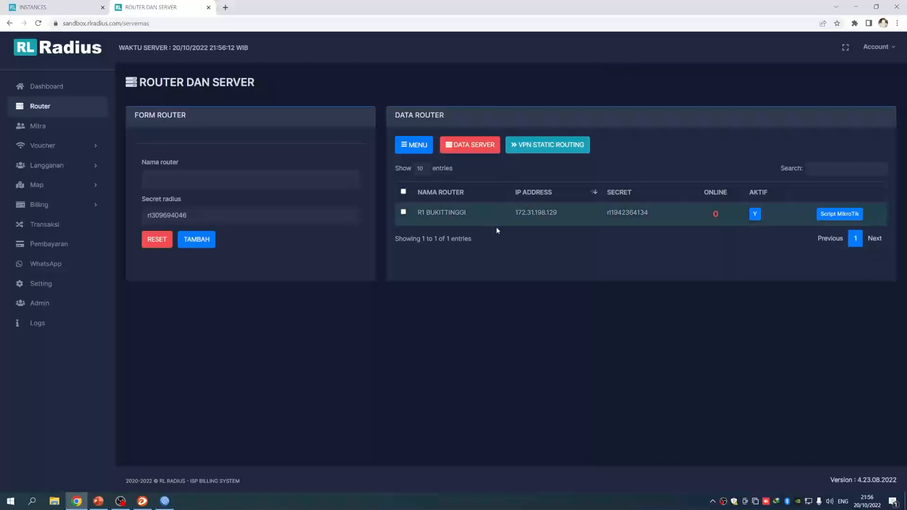
mouse_move(170, 500)
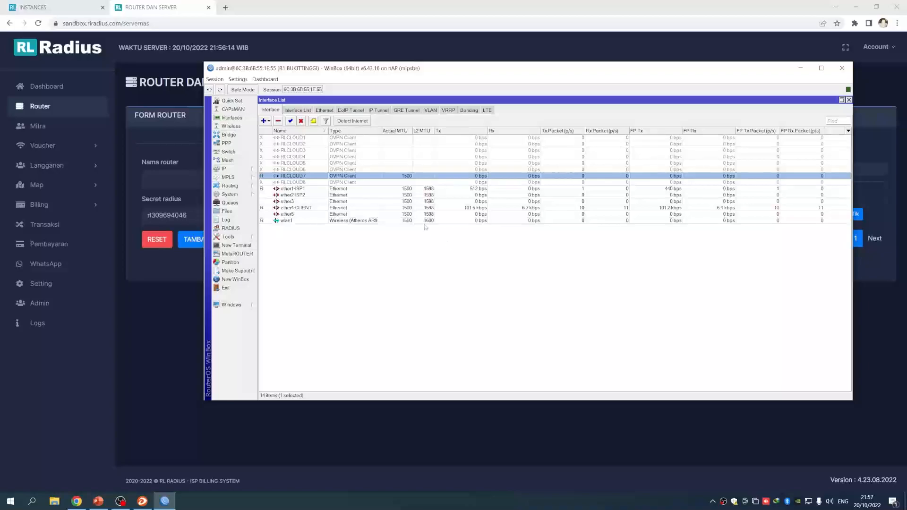
left_click_drag(445, 68, 464, 63)
left_click(370, 287)
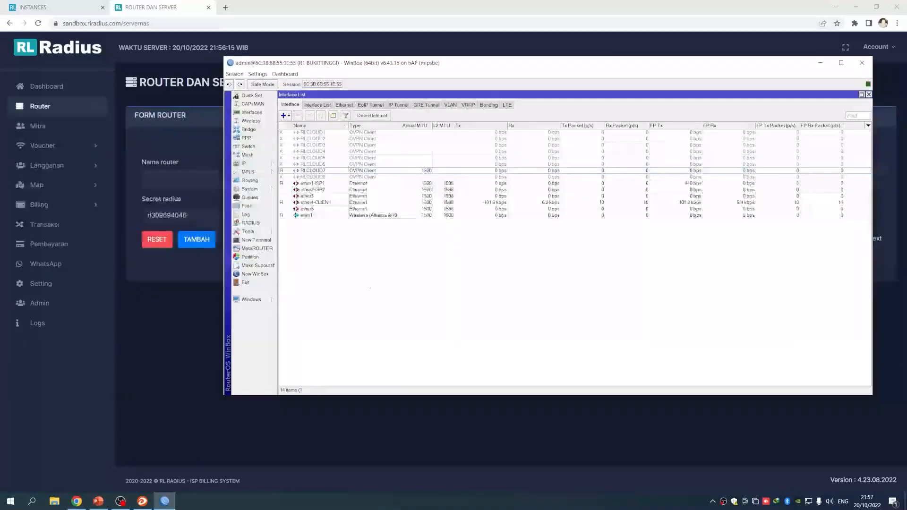
left_click(323, 171)
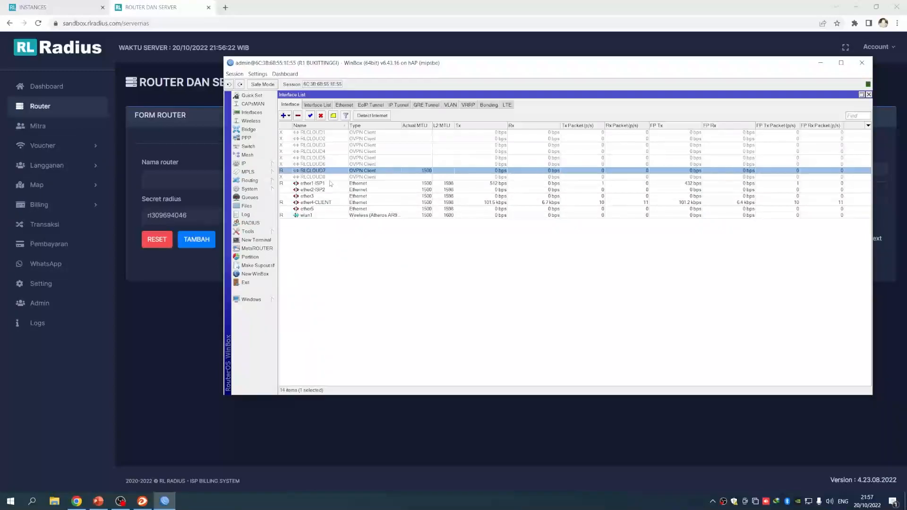
left_click(332, 177)
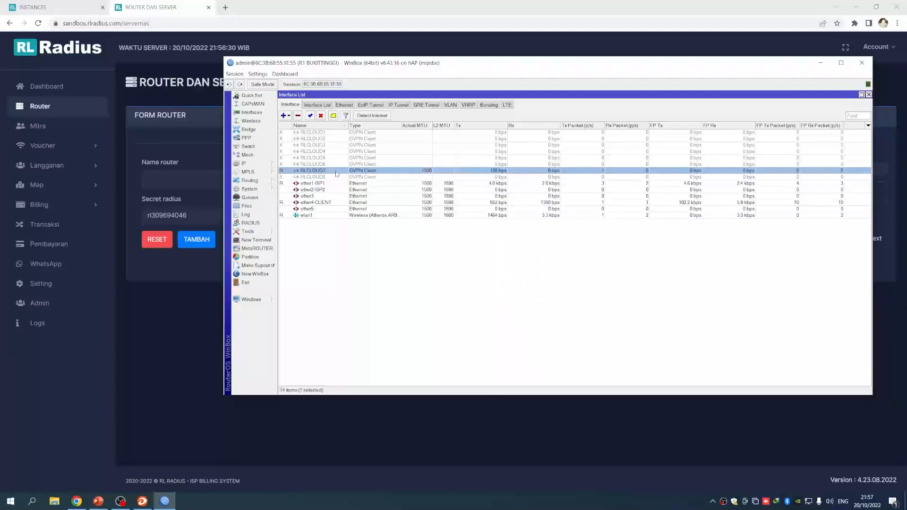
Look through the router's hotspot users list and close the hotspot window.
left_click(274, 164)
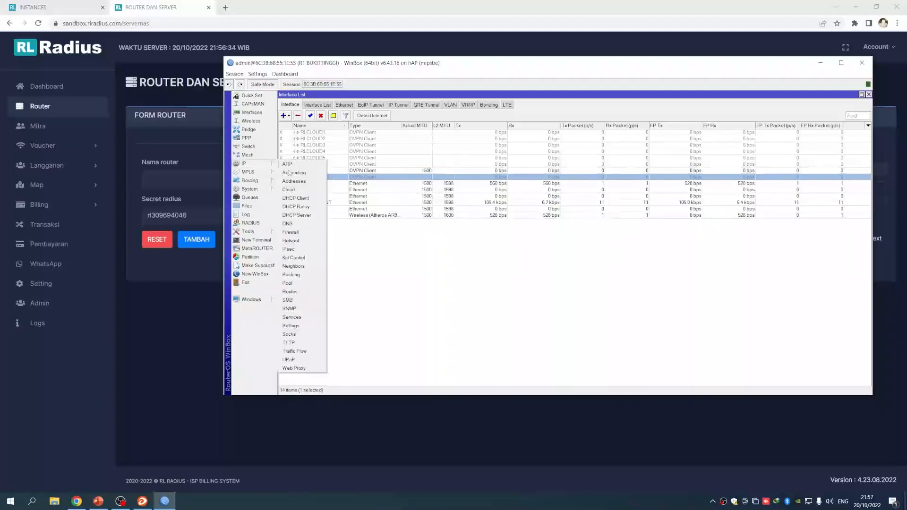
left_click(297, 241)
left_click(448, 240)
left_click(420, 238)
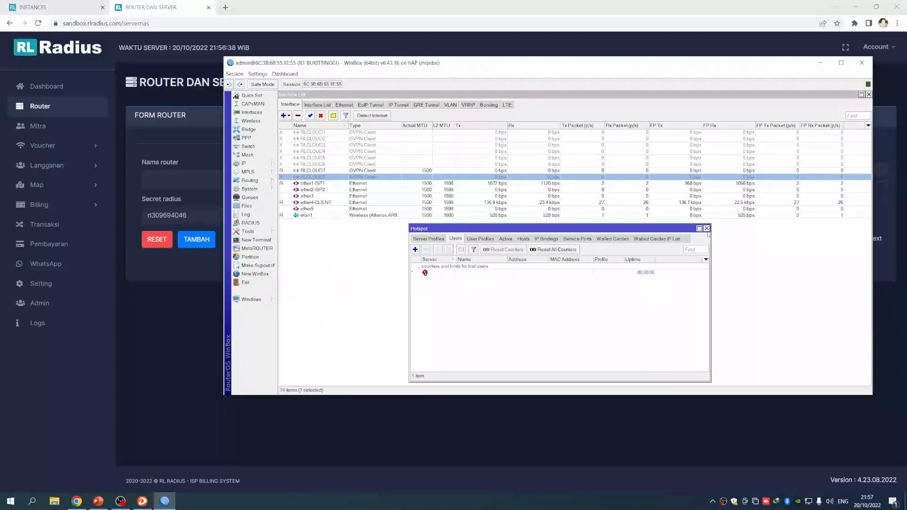
left_click(707, 229)
left_click(461, 273)
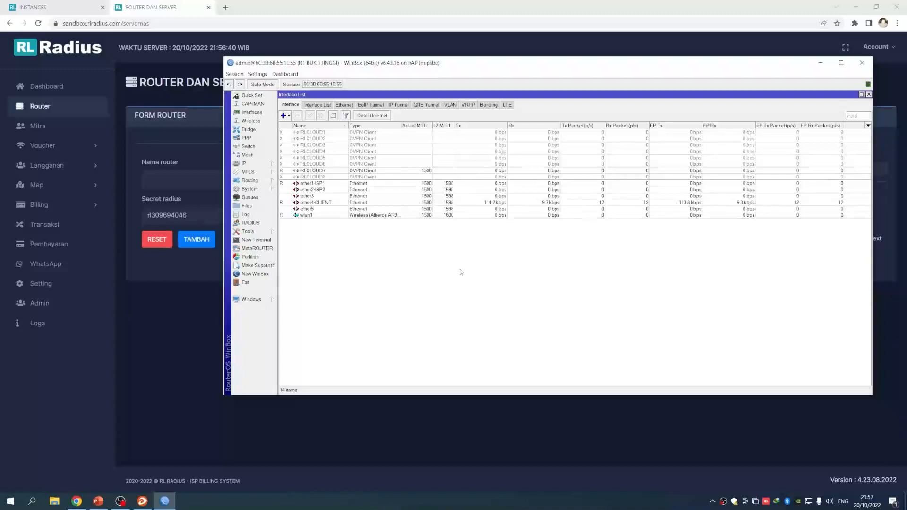
Compare the online count of R1 BUKITTINGGI in RLRadius with the active hotspot users in WinBox.
left_click(316, 172)
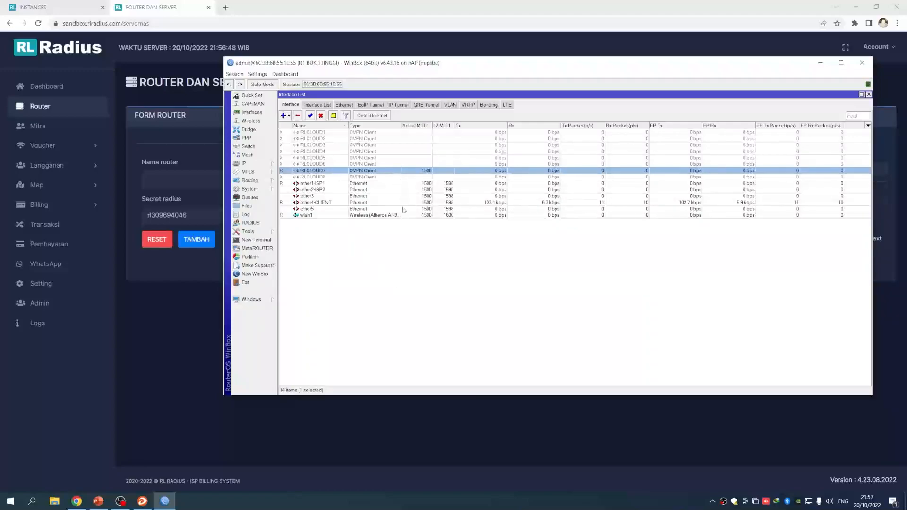
left_click(243, 163)
left_click(298, 239)
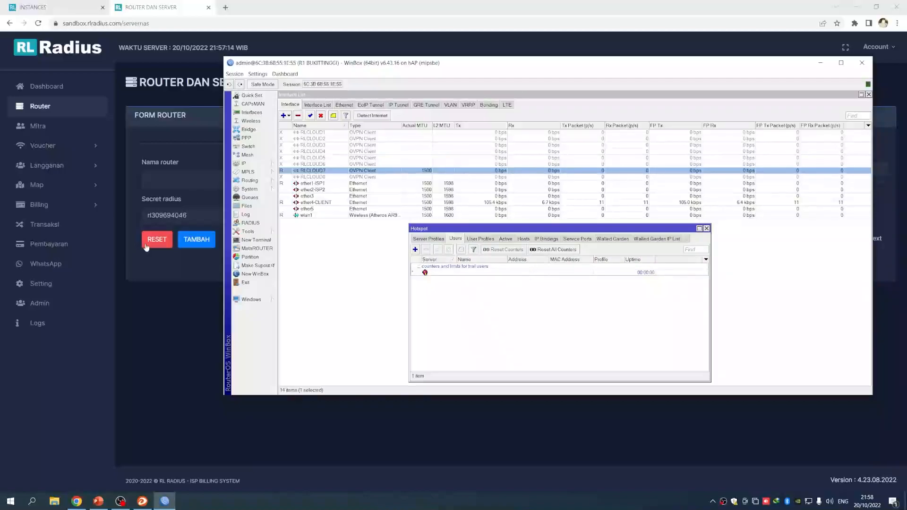
left_click(163, 125)
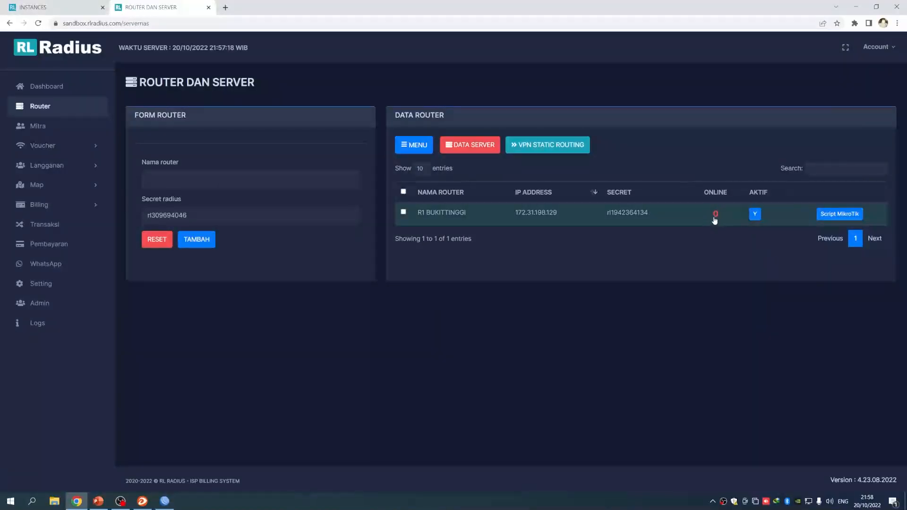
left_click(164, 501)
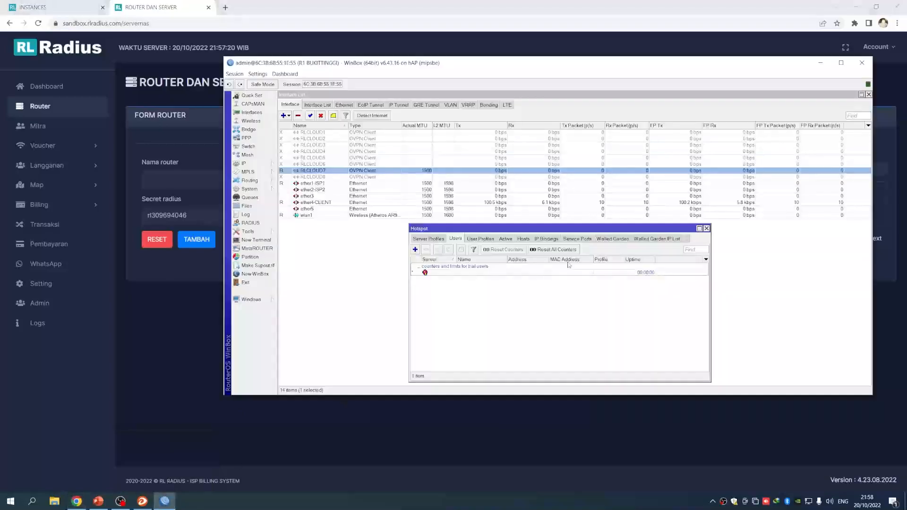
left_click(470, 239)
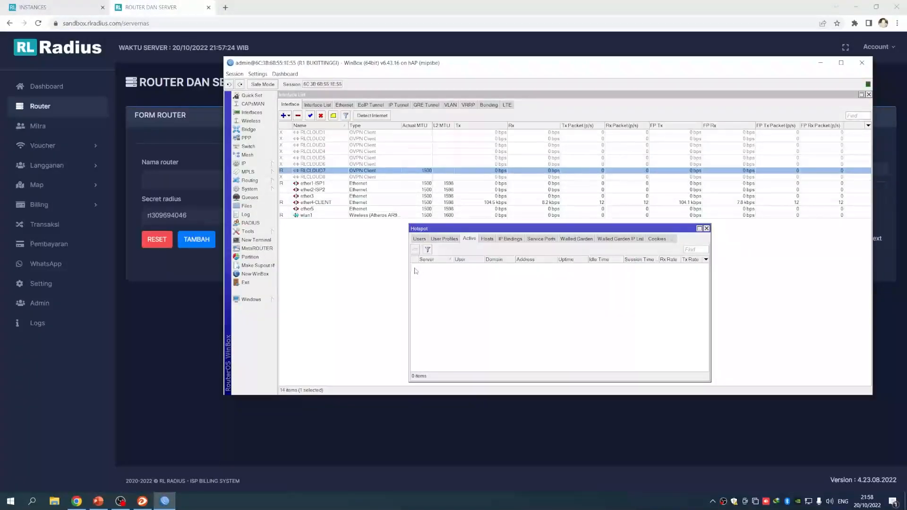
Check the router's PPP active connections and secrets, and close the PPP and hotspot windows.
left_click(246, 138)
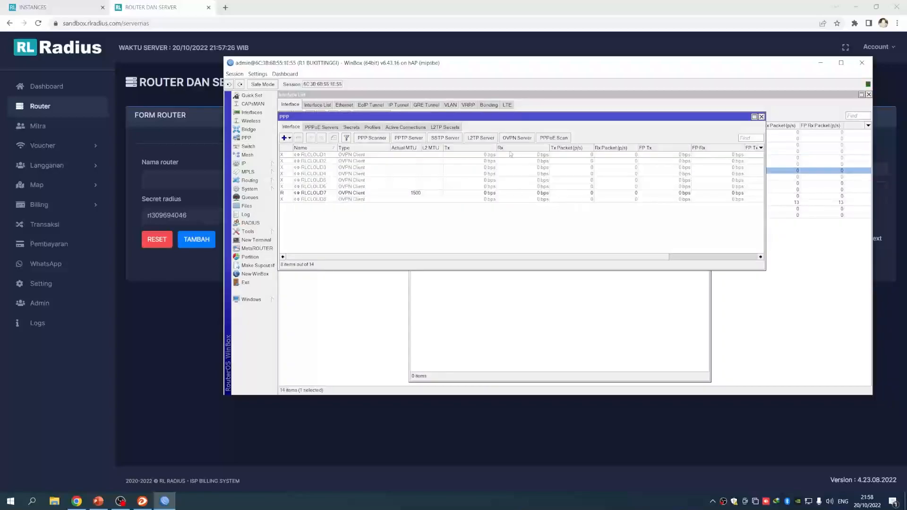
left_click(406, 128)
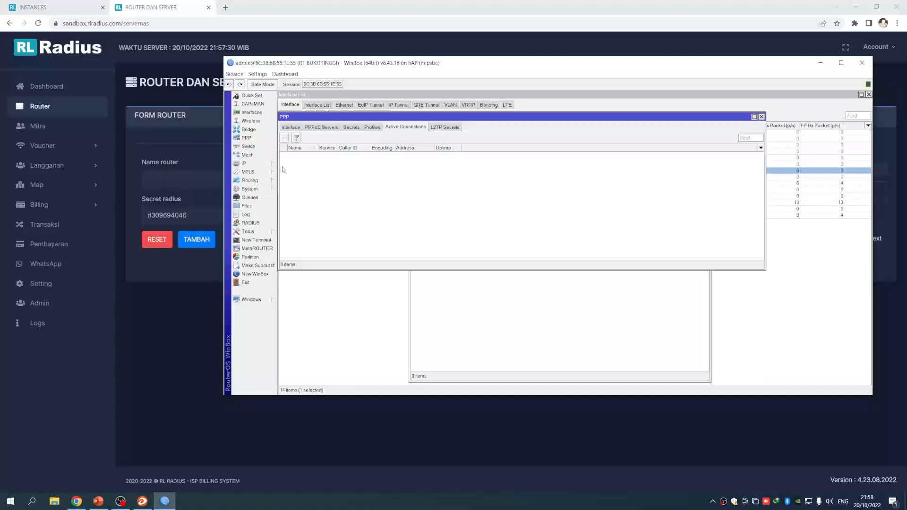
left_click(351, 127)
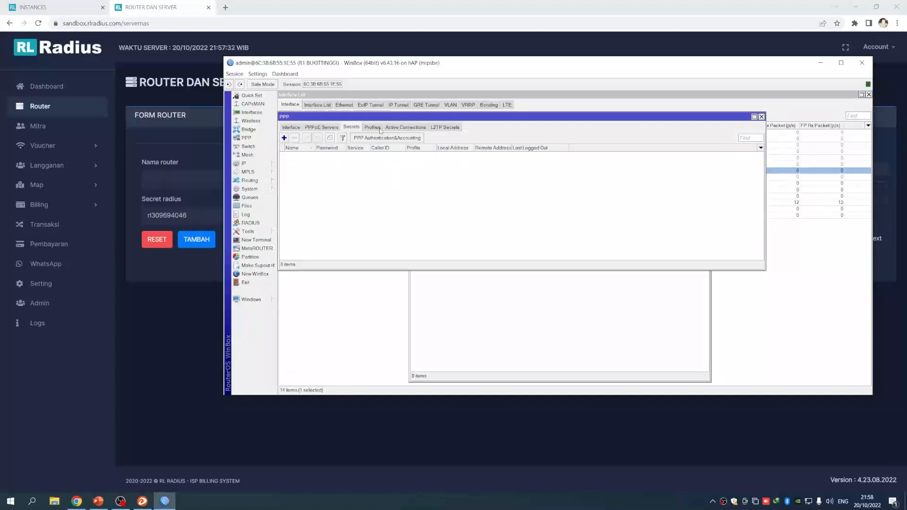
left_click(400, 129)
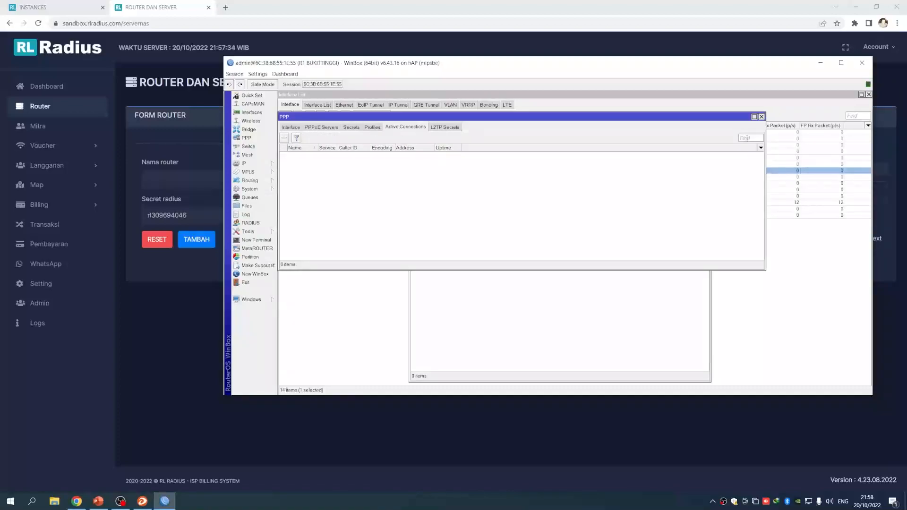
left_click(762, 117)
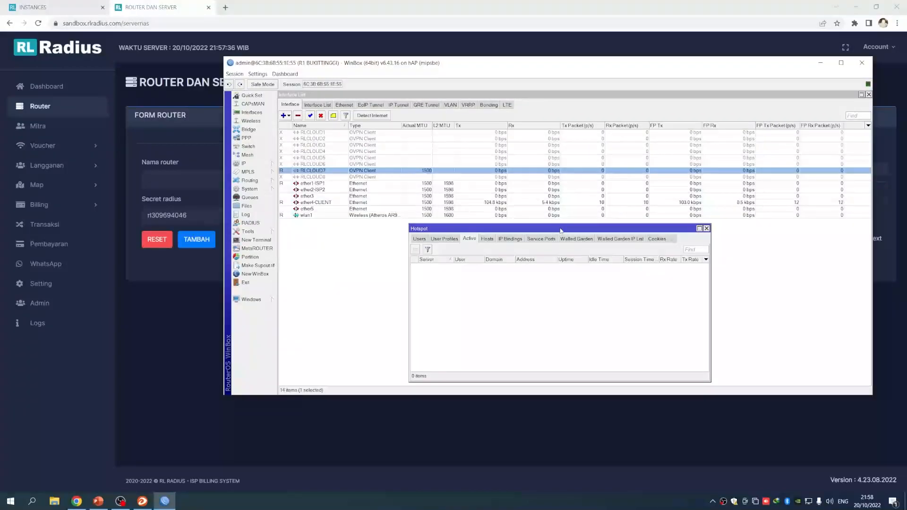
left_click_drag(561, 231, 525, 208)
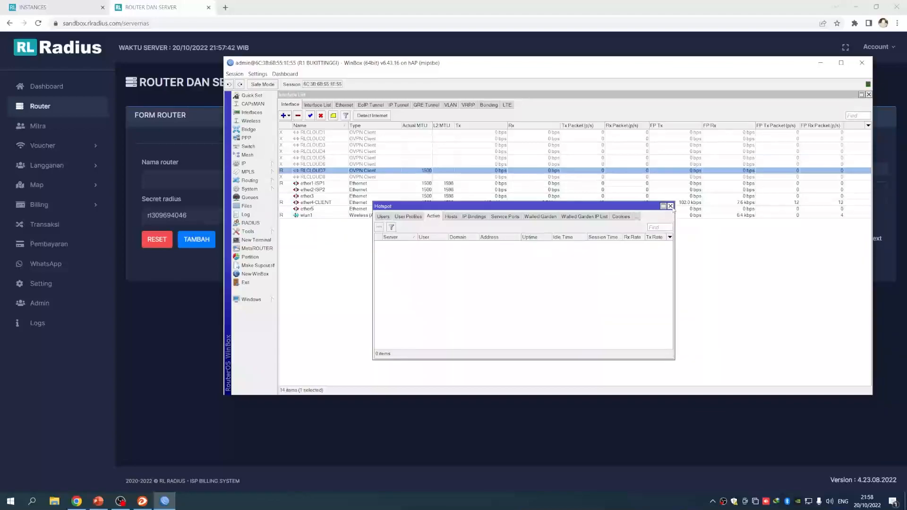
left_click(671, 207)
left_click(461, 305)
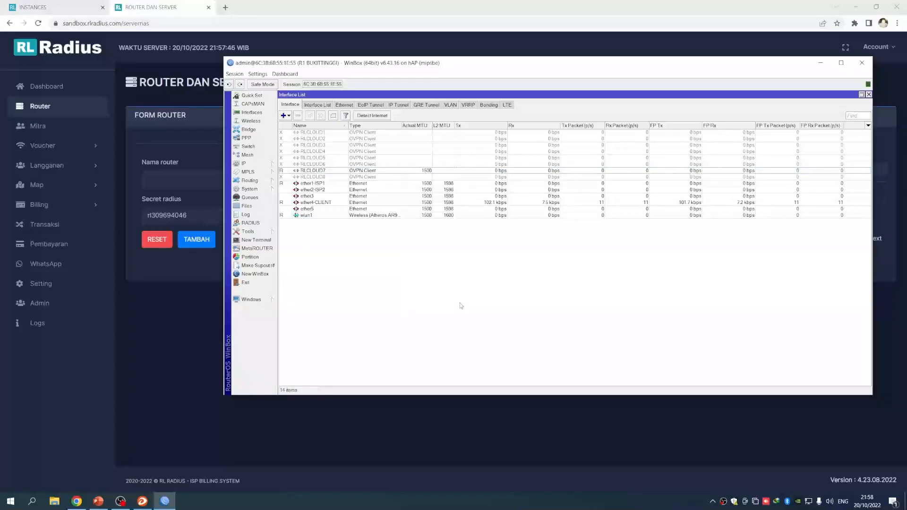
Run a ping from the router to 172.31.192.1 and close the ping window.
left_click_drag(409, 65, 428, 63)
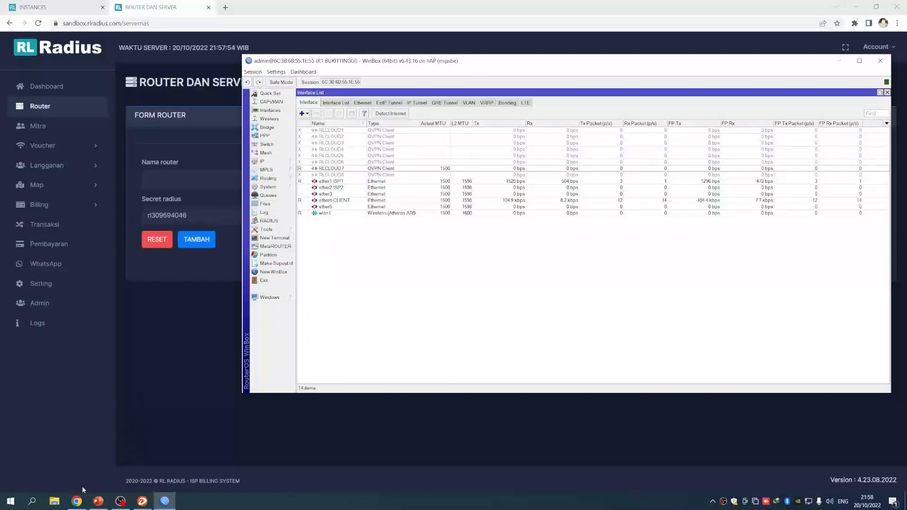
left_click(266, 229)
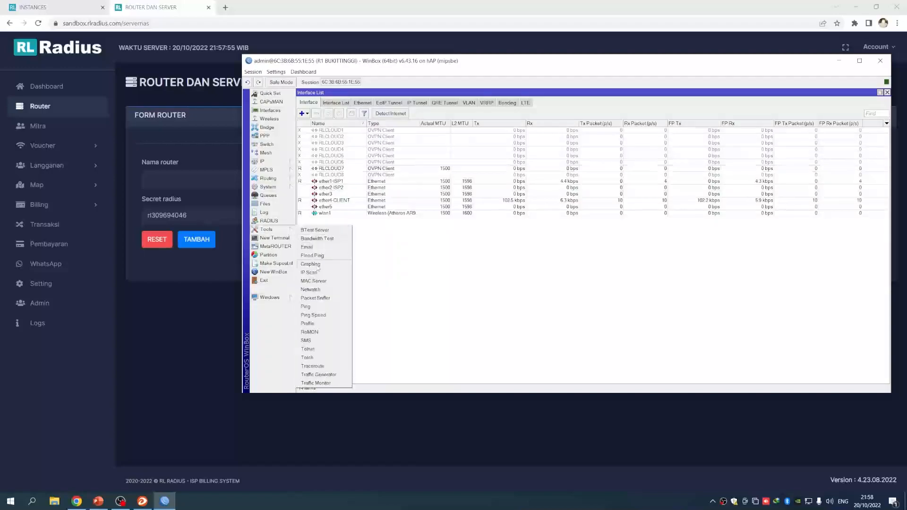
left_click(306, 307)
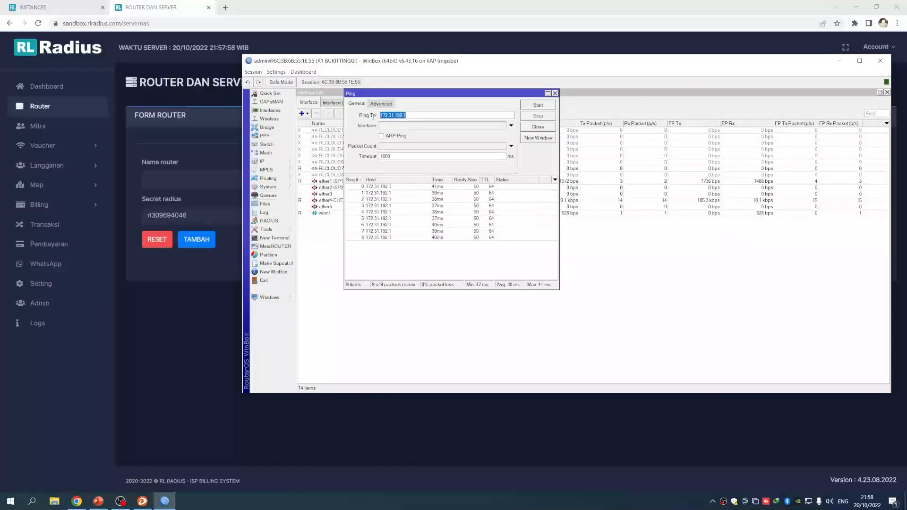
left_click(539, 105)
left_click_drag(518, 94, 530, 131)
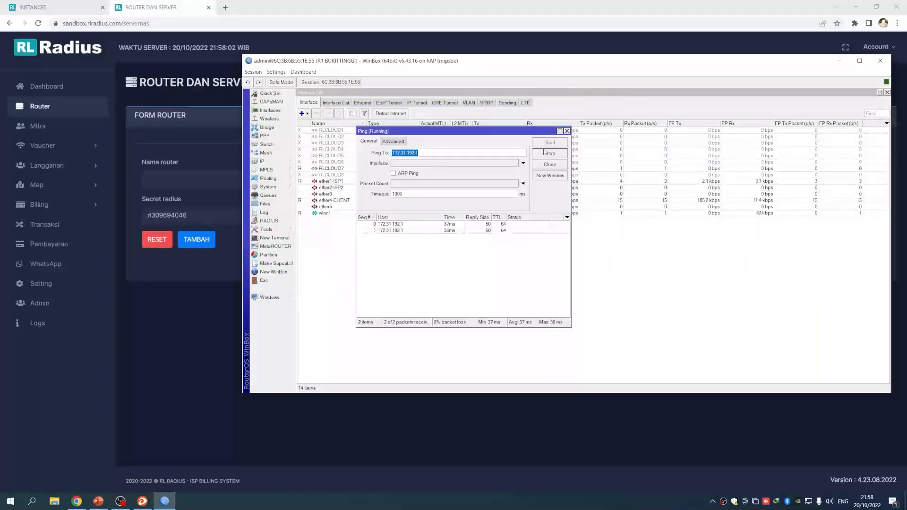
left_click(568, 131)
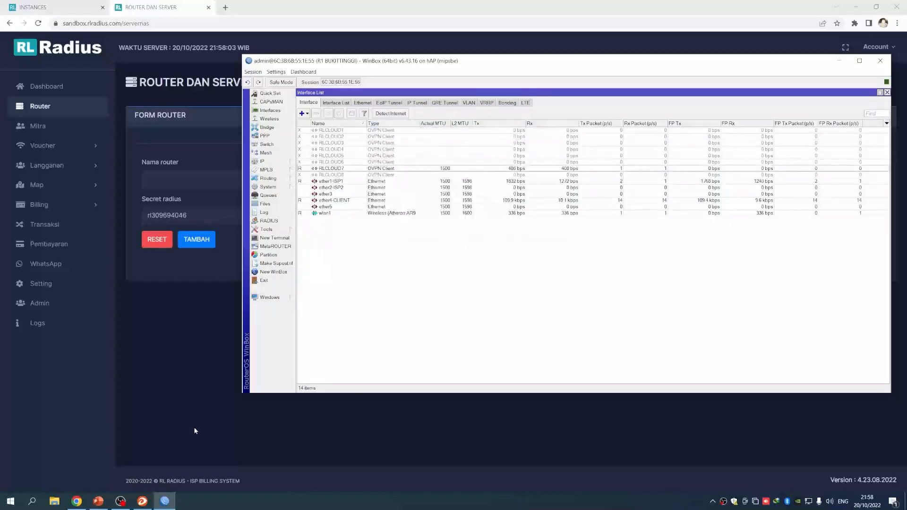
Switch to the PowerPoint topic list, highlight the CARA MENGGANTI JALUR VPN item and minimize the presentation.
left_click(98, 501)
left_click_drag(295, 211, 519, 212)
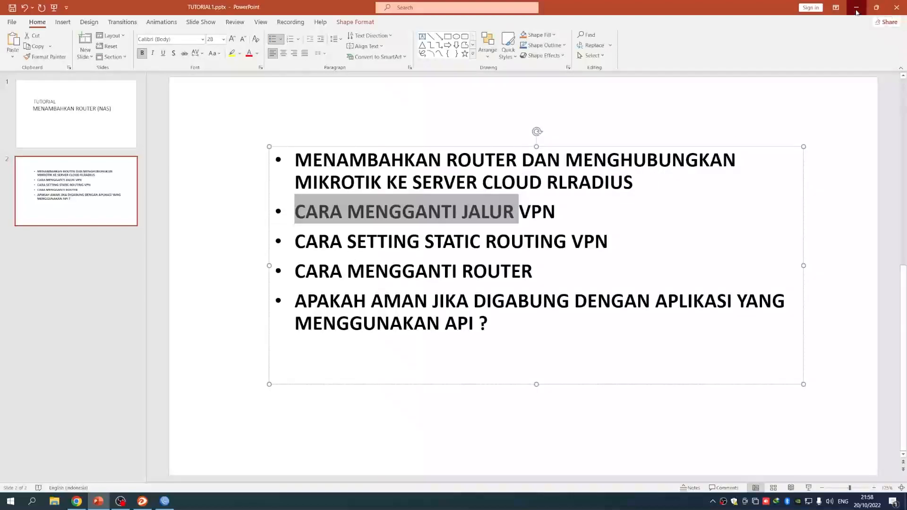
left_click(857, 8)
With RLCLOUD7 selected in WinBox, view the RADIUS client list and test the connection with another ping to 172.31.192.1.
left_click(349, 170)
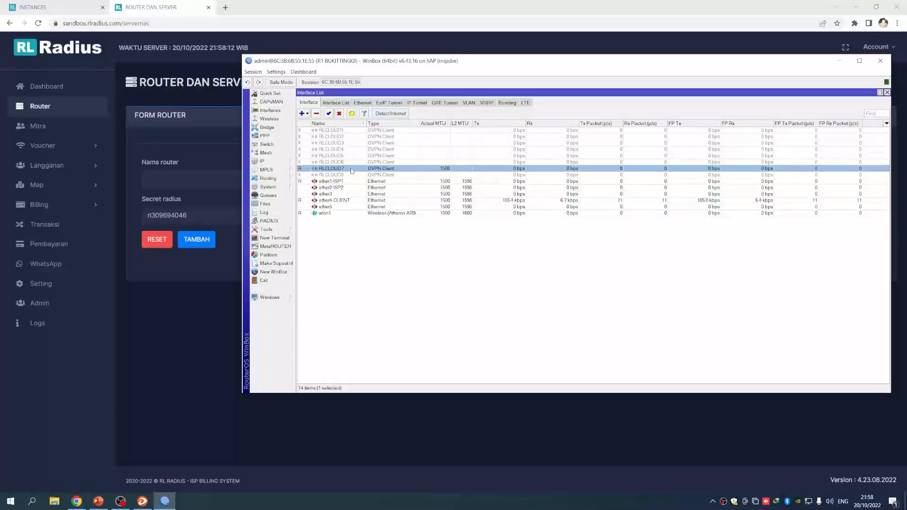
left_click(269, 221)
left_click(672, 226)
left_click(266, 230)
left_click(311, 308)
left_click(544, 143)
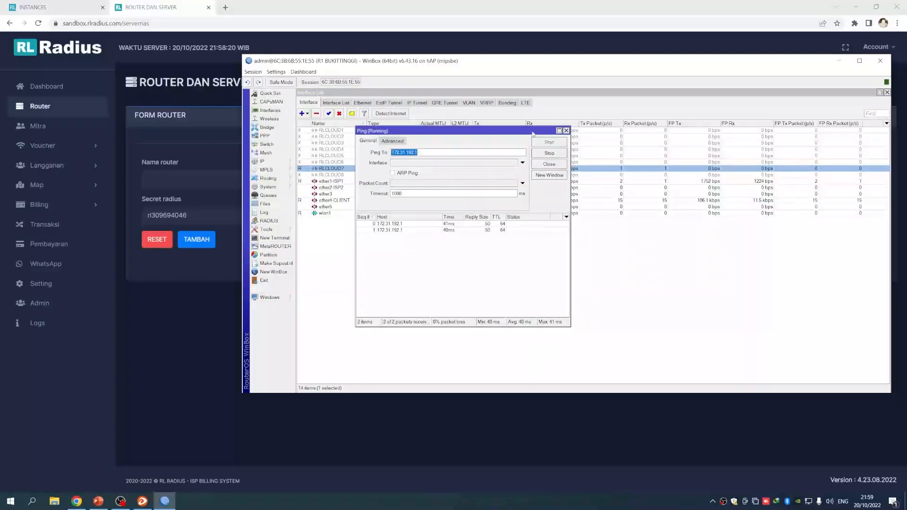
left_click_drag(534, 131, 570, 203)
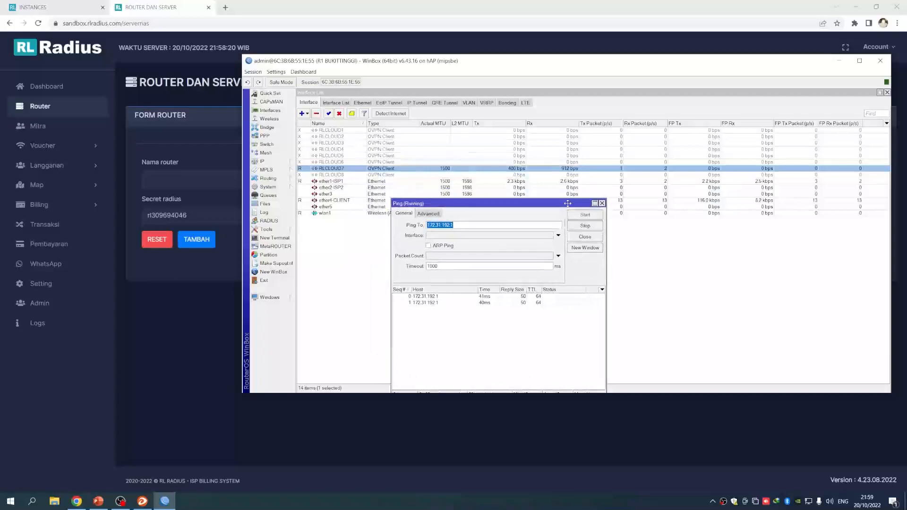
left_click(602, 204)
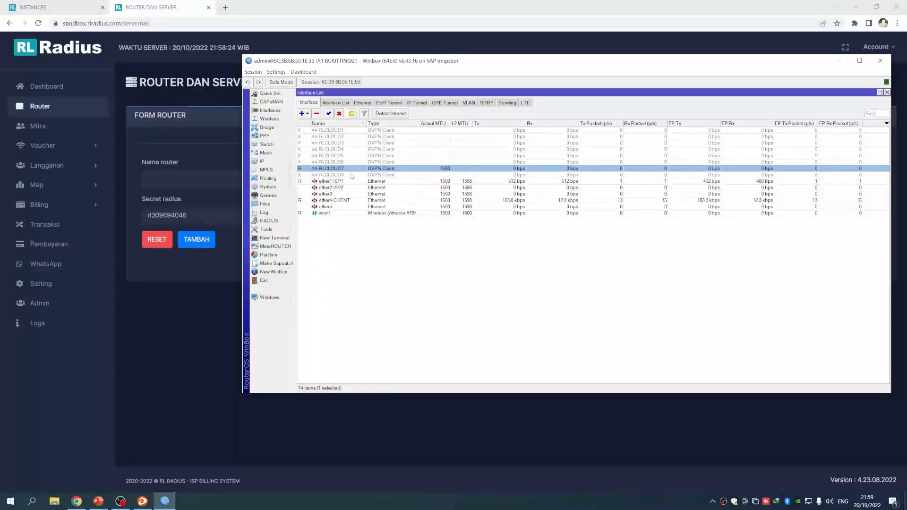
Disable the RLCLOUD7 OVPN client and enable RLCLOUD1 in the interface list.
left_click(339, 114)
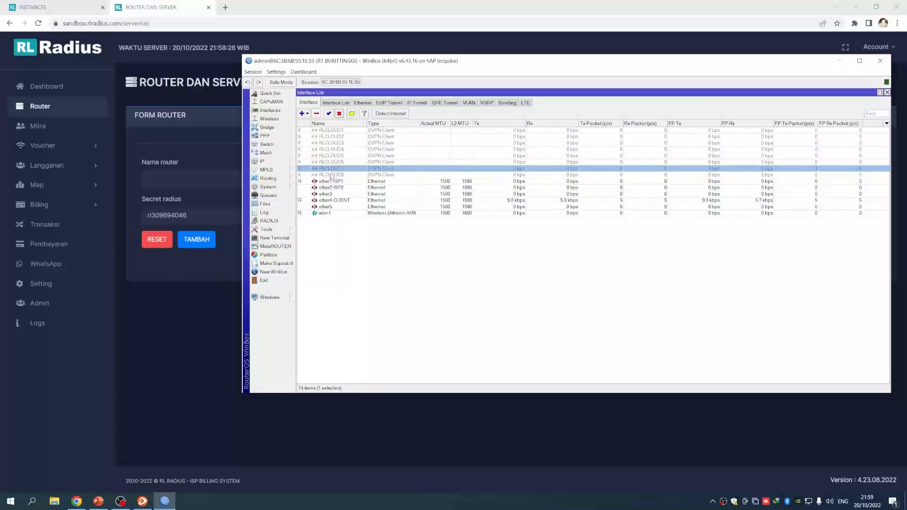
left_click(333, 131)
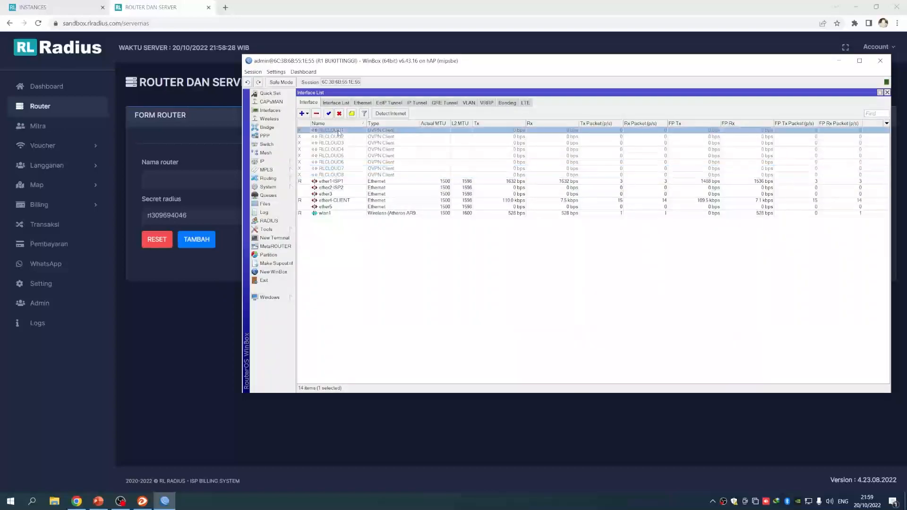
left_click(328, 114)
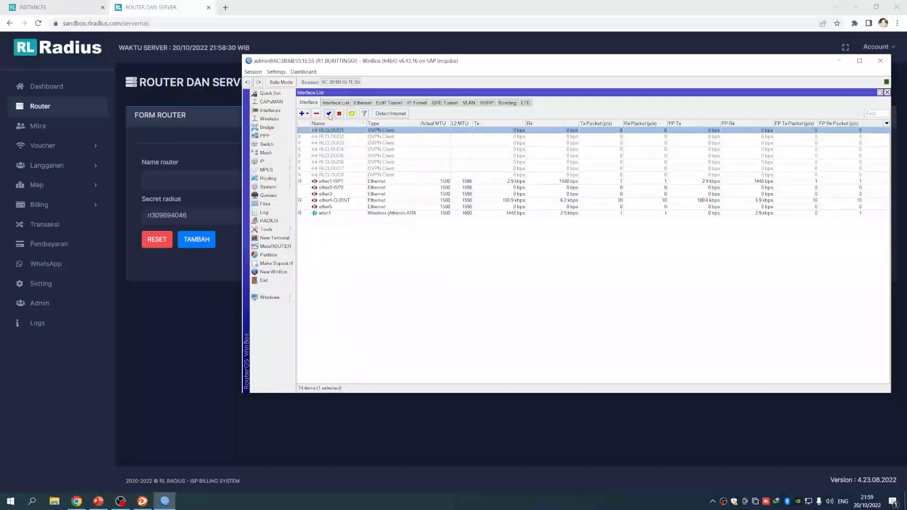
left_click(350, 245)
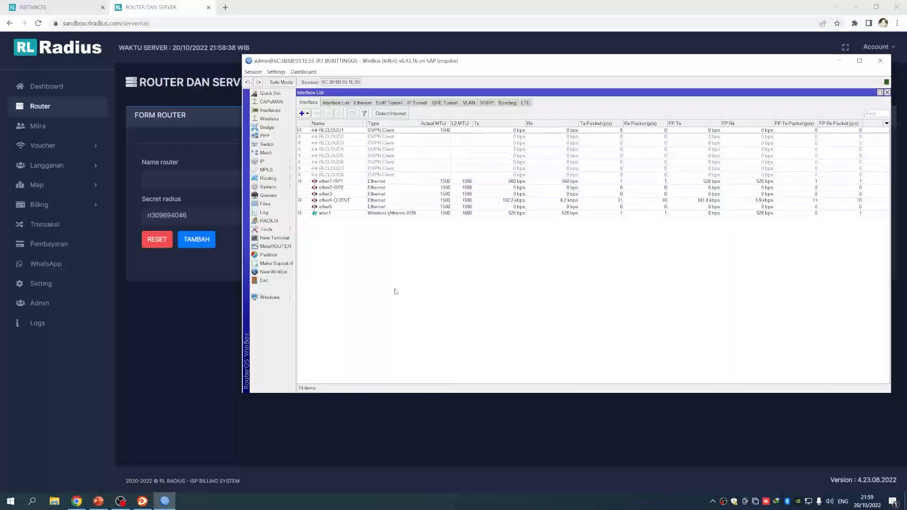
Switch the OVPN client from RLCLOUD1 to RLCLOUD2, and disable RLCLOUD2 as well.
left_click(349, 132)
left_click(339, 114)
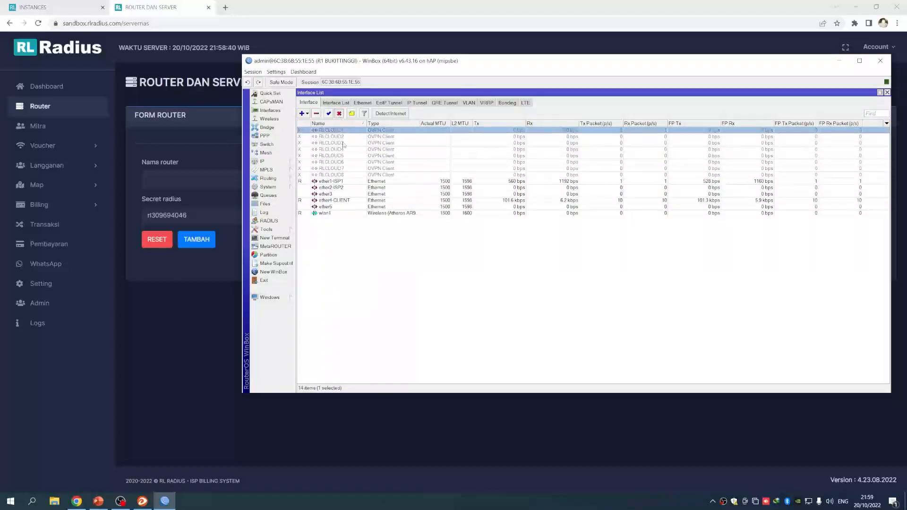
left_click(342, 138)
left_click(329, 114)
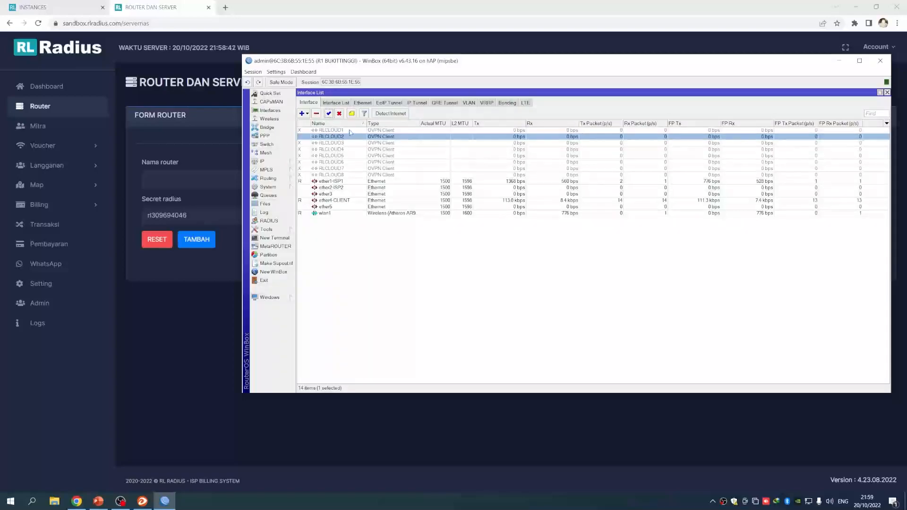
left_click(350, 131)
left_click(344, 138)
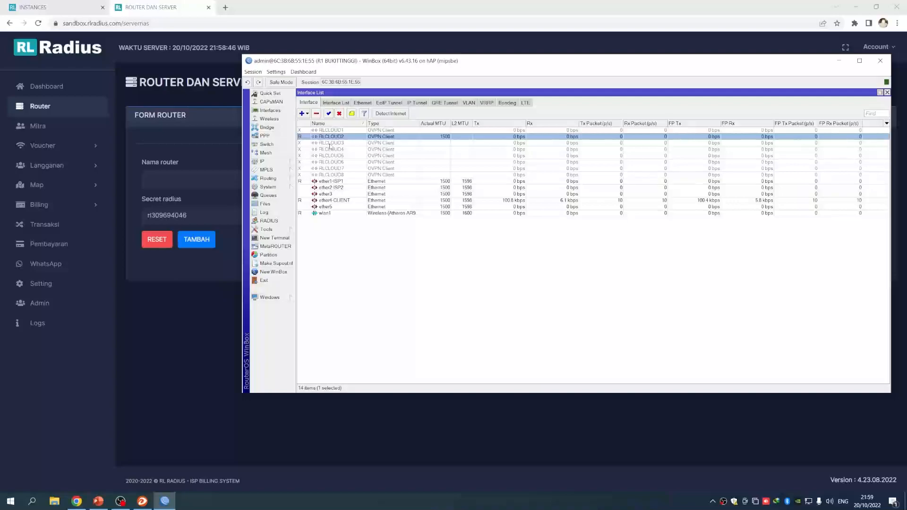
left_click(340, 115)
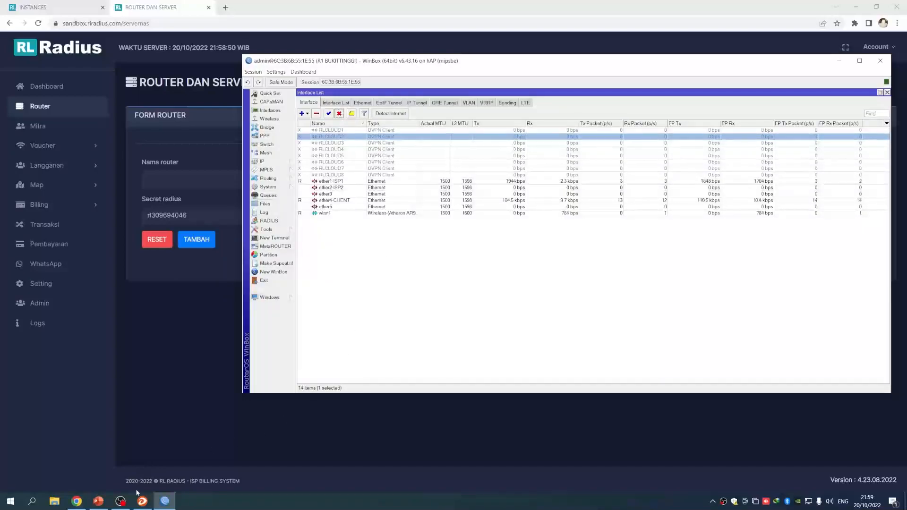
Switch to the PowerPoint topic list, highlight the CARA MENGGANTI JALUR VPN line and minimize the presentation.
left_click(95, 504)
left_click(357, 242)
left_click_drag(330, 212, 558, 210)
left_click(854, 9)
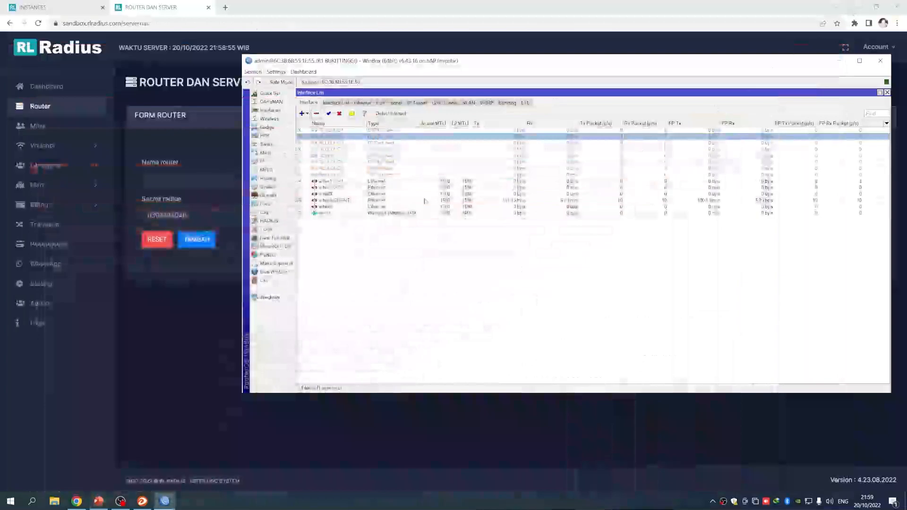
Enable the RLCLOUD4 OVPN client in the WinBox interface list.
left_click(345, 184)
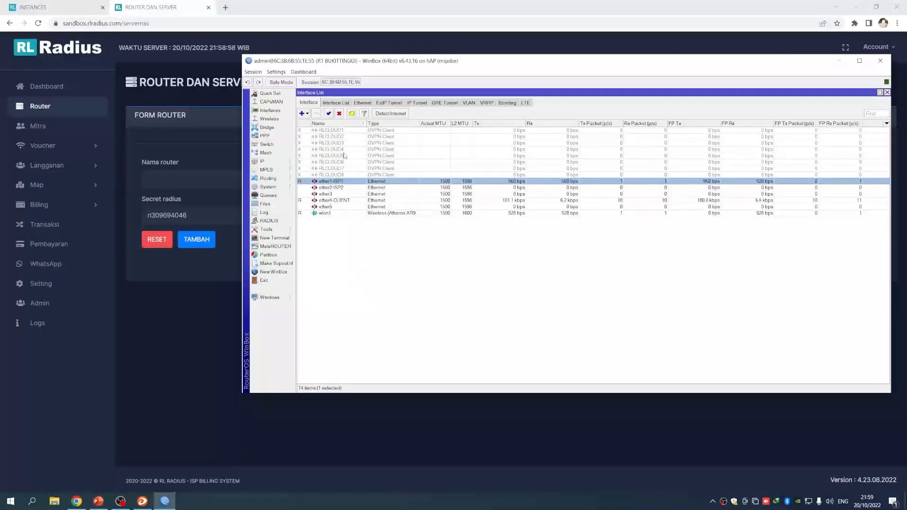
left_click(345, 149)
left_click(329, 114)
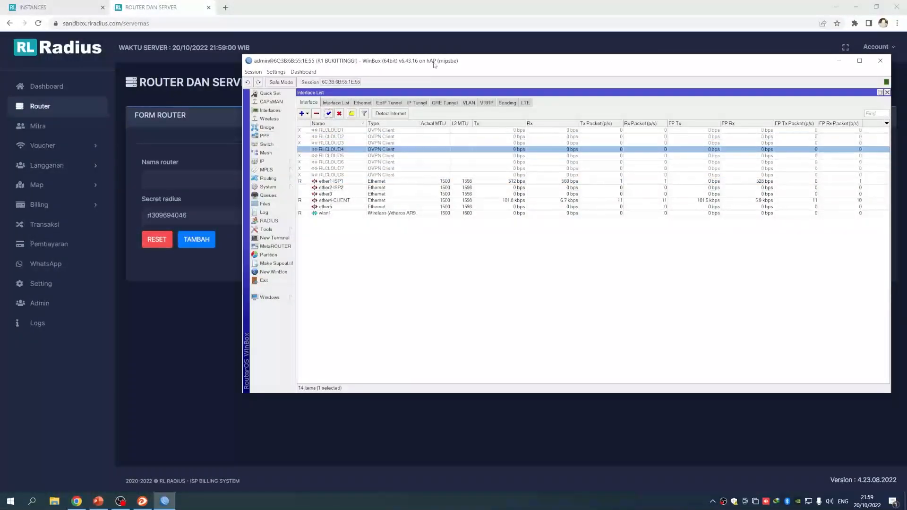
Move the WinBox window off the RLRadius page and view the router list alongside the interface list.
left_click_drag(431, 63, 431, 109)
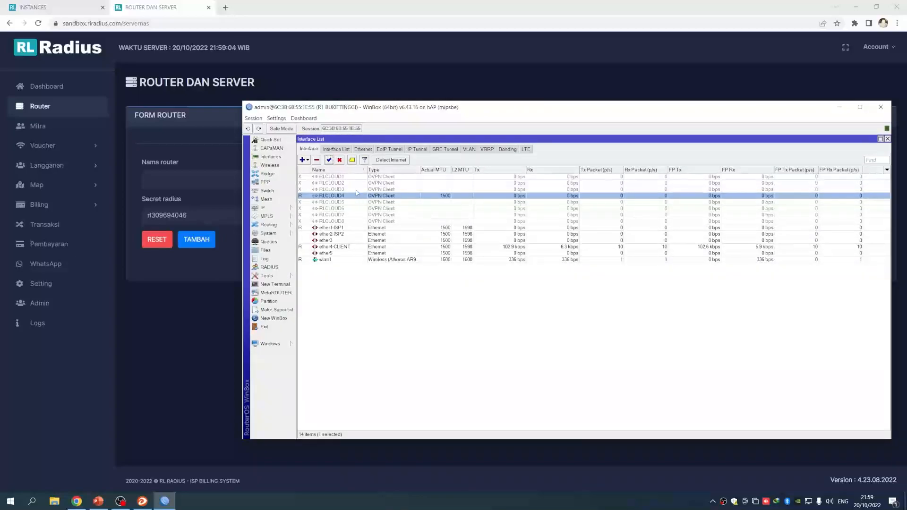
left_click_drag(438, 109, 398, 219)
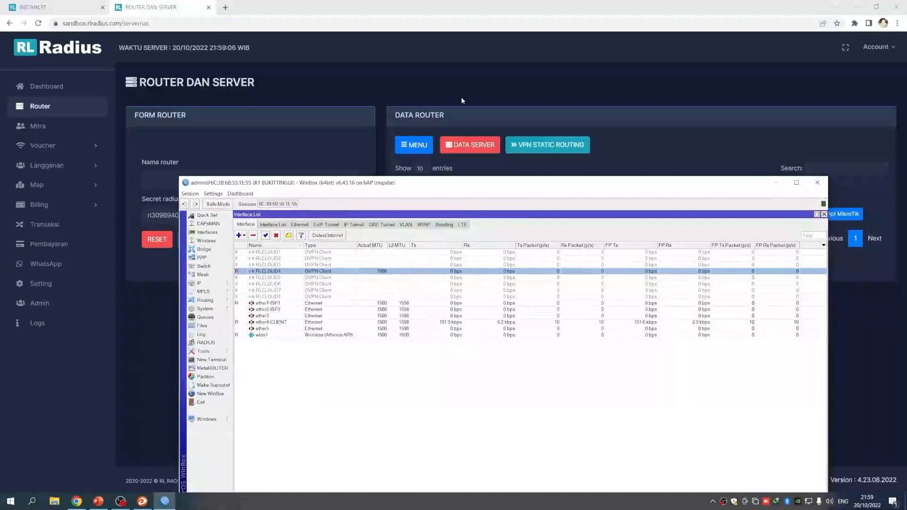
left_click(455, 101)
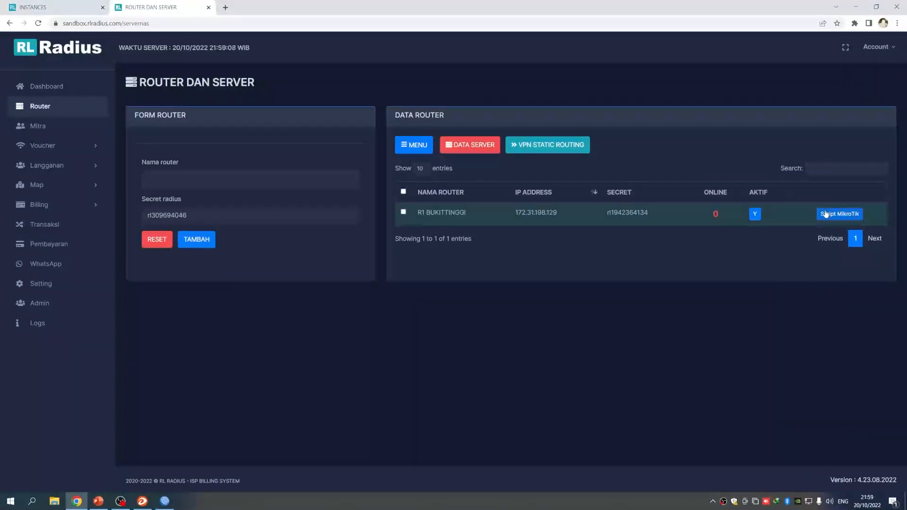
left_click(164, 501)
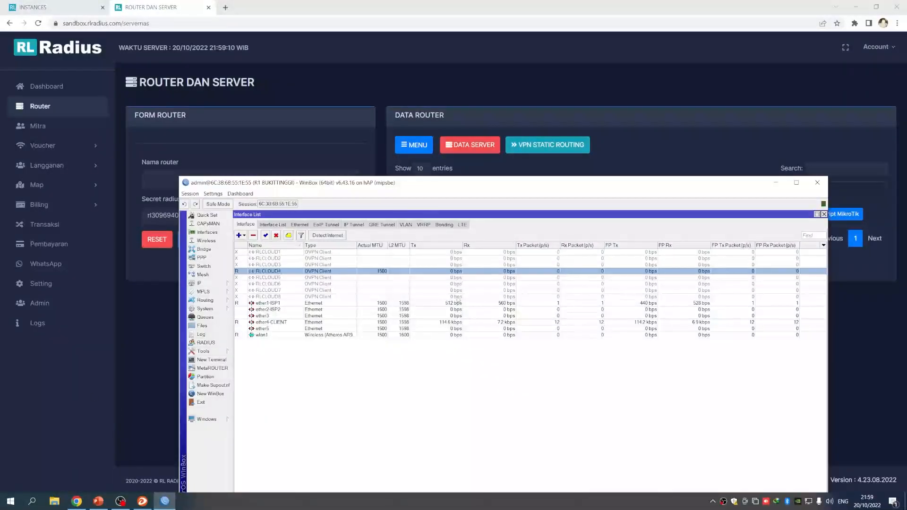
left_click(665, 115)
left_click(164, 501)
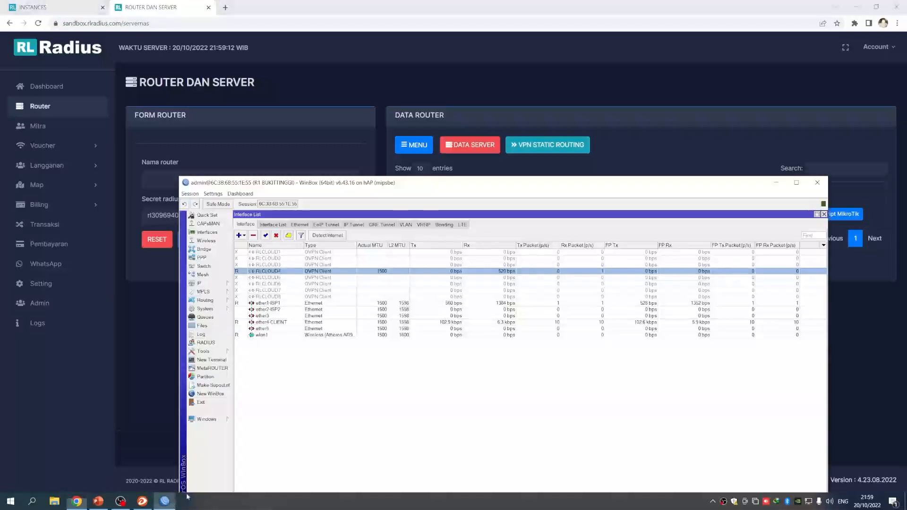
left_click_drag(352, 169, 337, 130)
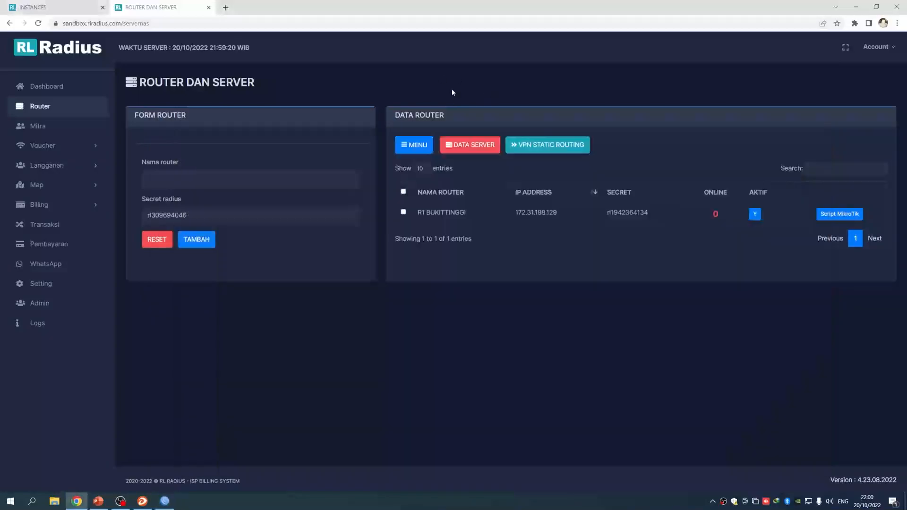
Add a new router named R2 PADANG in RLRadius, keeping the prefilled RADIUS secret.
left_click(452, 89)
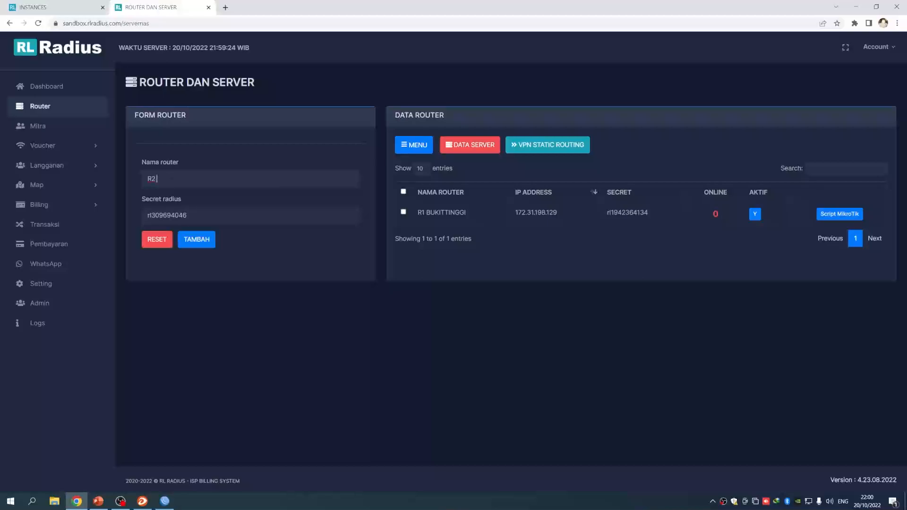
type("R2 PADANG")
left_click(198, 240)
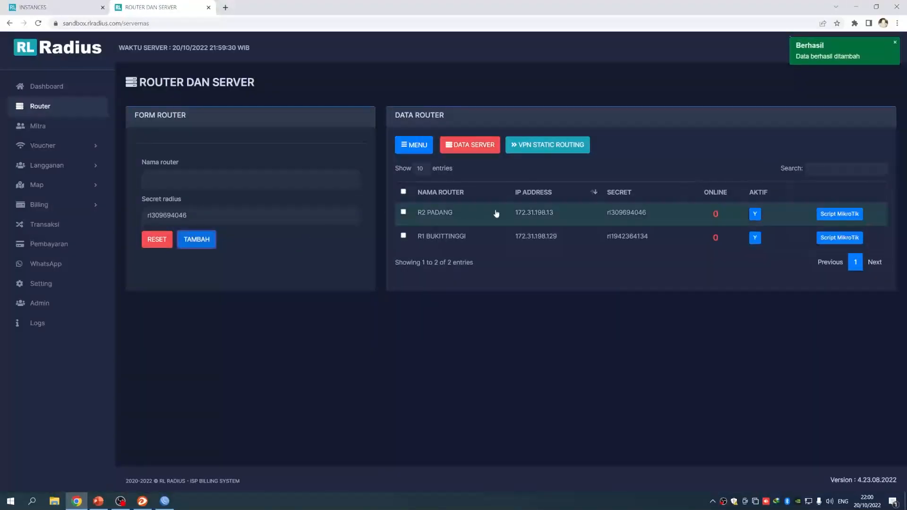
Open the MikroTik script form for R2 PADANG, look through its VPN type and service choices, and close it without downloading.
left_click(821, 215)
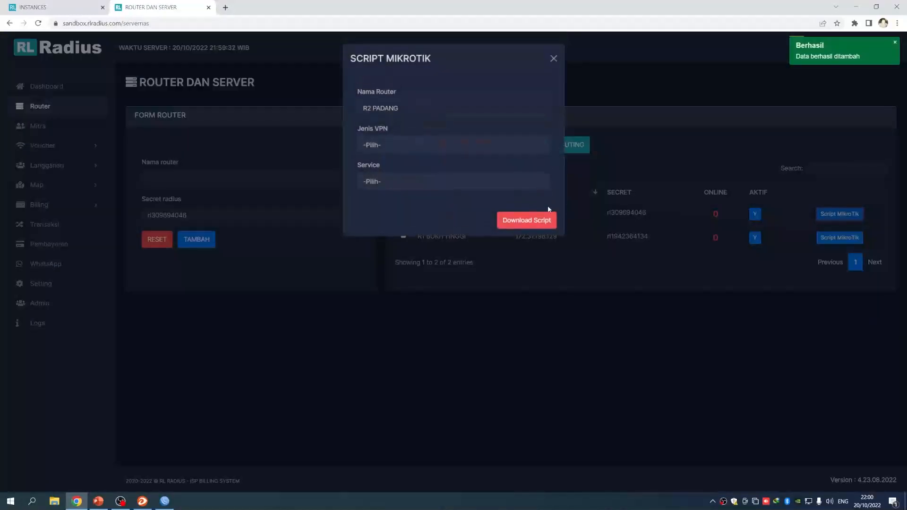
left_click(406, 146)
left_click(391, 184)
left_click(392, 202)
left_click(554, 59)
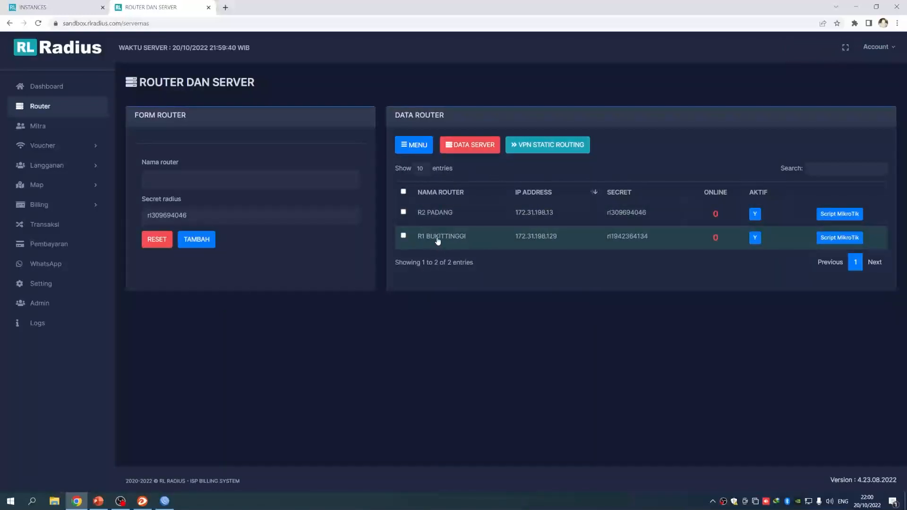
Switch to the PowerPoint topic list, highlight the CARA SETTING STATIC ROUTING VPN line and minimize the presentation.
left_click(165, 501)
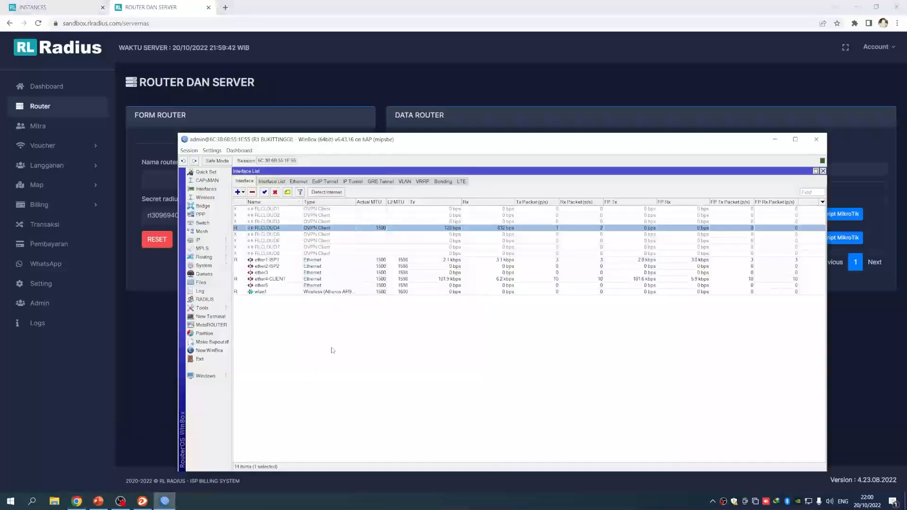
left_click_drag(406, 143, 424, 133)
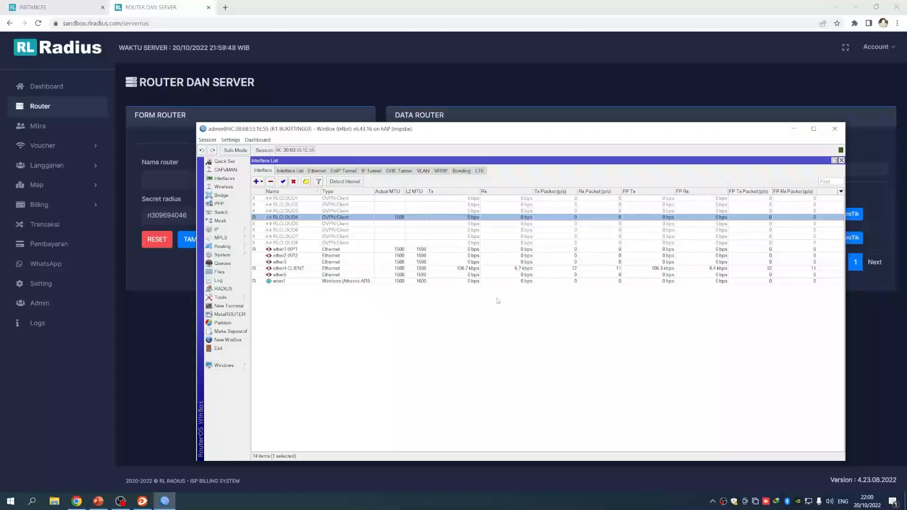
left_click(98, 501)
left_click(332, 244)
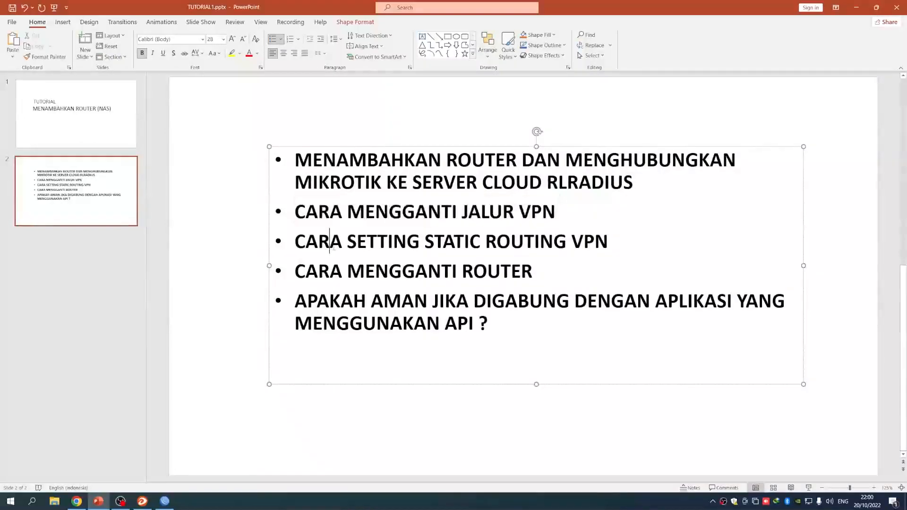
key("Home")
key("ctrl+shift+Right")
key("ctrl+shift+Right")
key("ctrl+shift+Right")
key("ctrl+shift+Right")
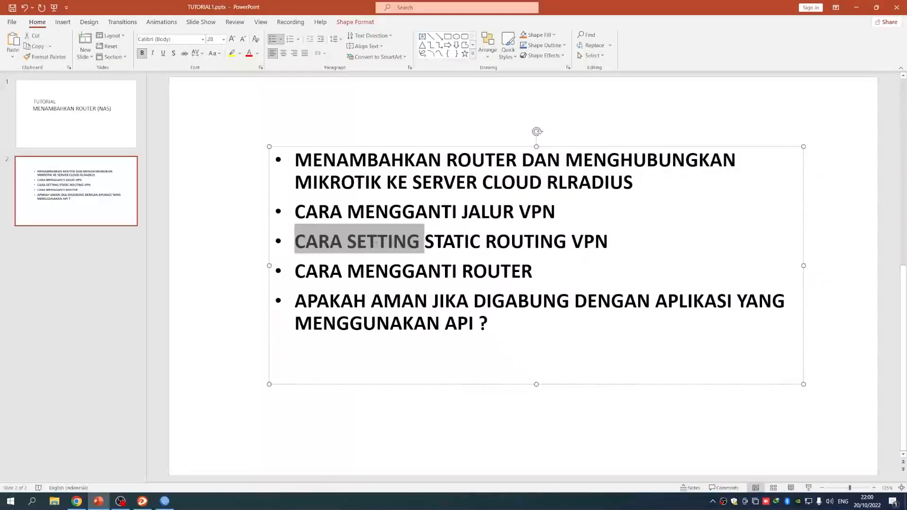
left_click_drag(568, 243, 611, 242)
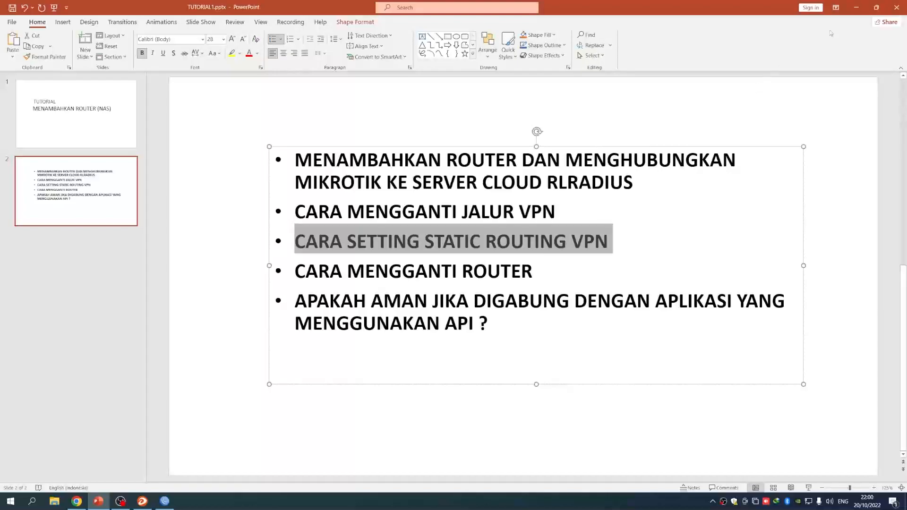
left_click(856, 7)
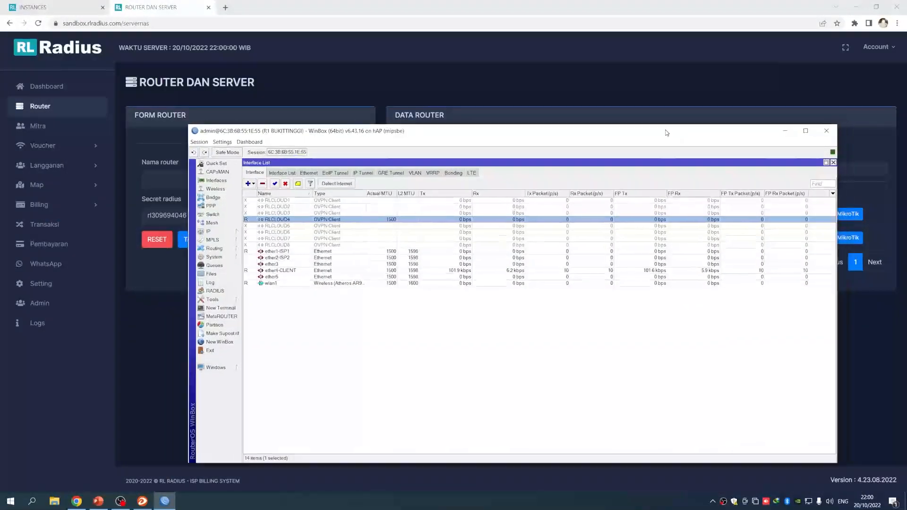
Maximize WinBox, examine the ether1-ISP1 and ether2-ISP2 interfaces, and restore the window to its smaller size.
left_click_drag(673, 131, 613, 103)
left_click(752, 101)
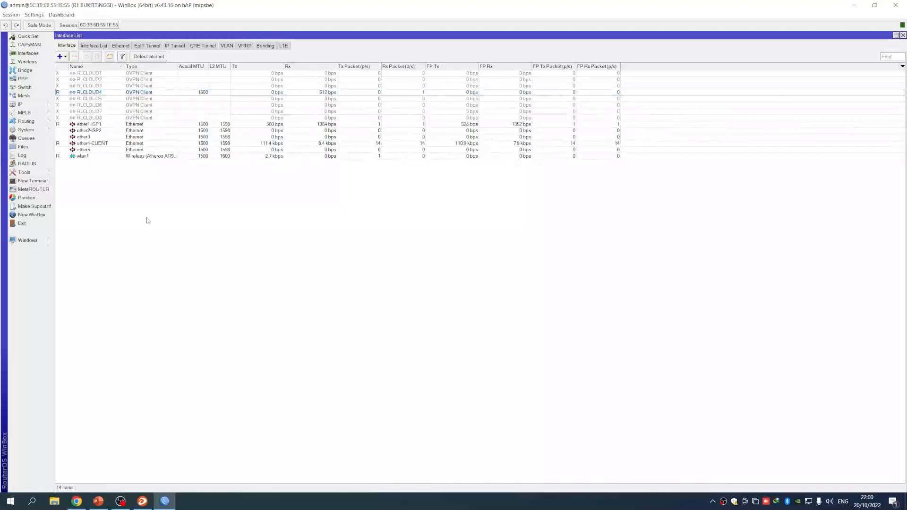
left_click(102, 124)
left_click(102, 131)
left_click(117, 212)
left_click(98, 125)
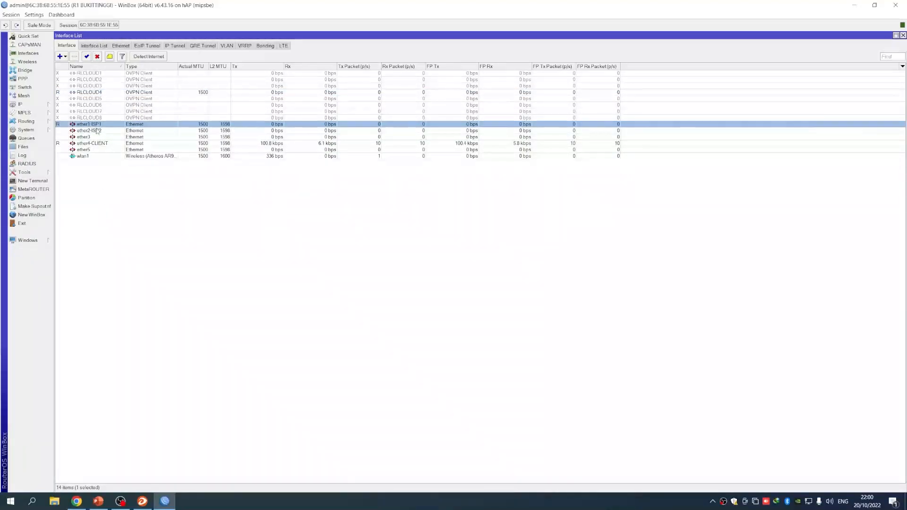
left_click(89, 131)
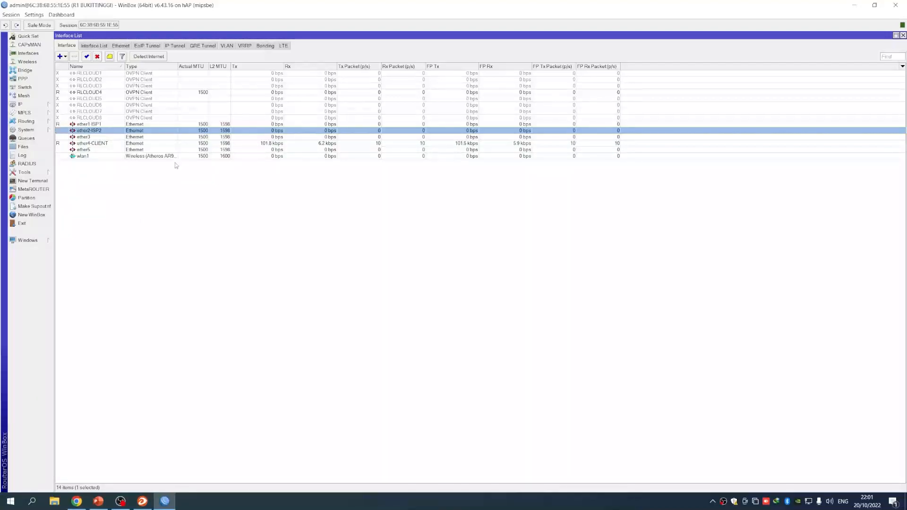
left_click(875, 5)
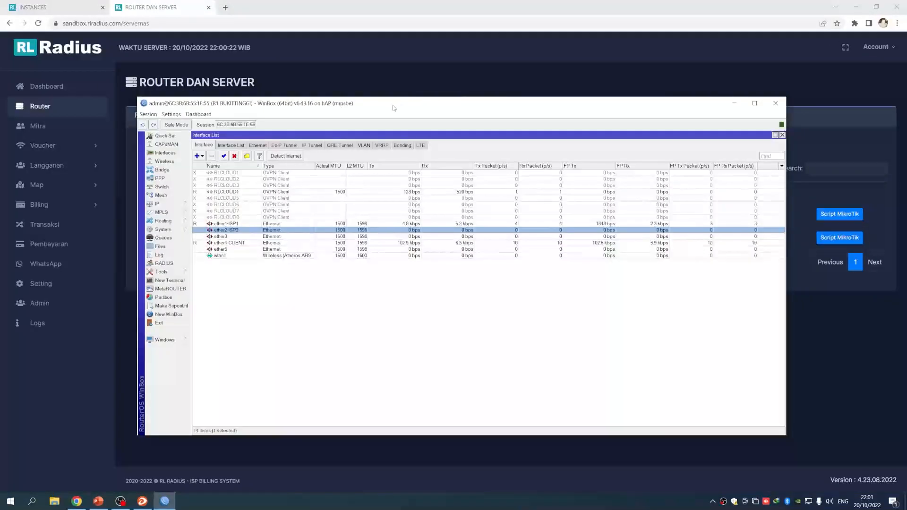
left_click(297, 253)
left_click(285, 209)
left_click(286, 202)
left_click(286, 209)
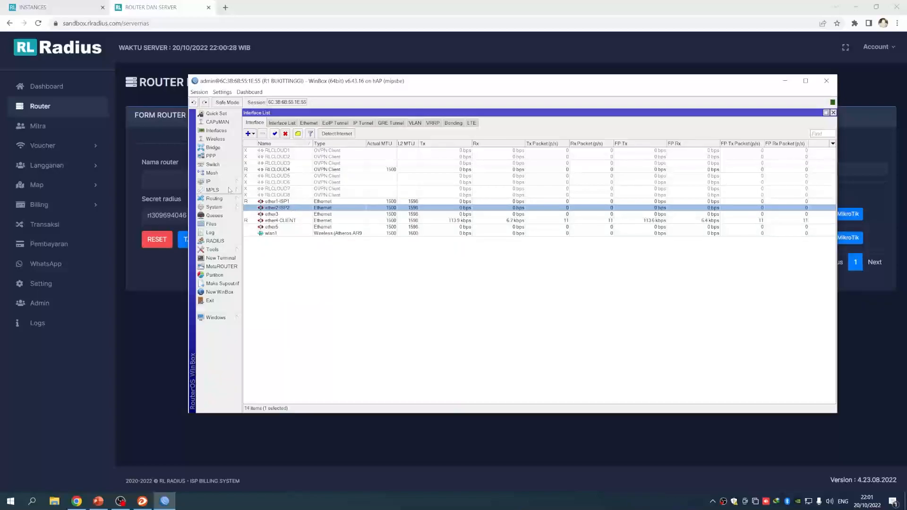
Open the VPN static routing form in RLRadius and switch back to WinBox.
left_click(162, 144)
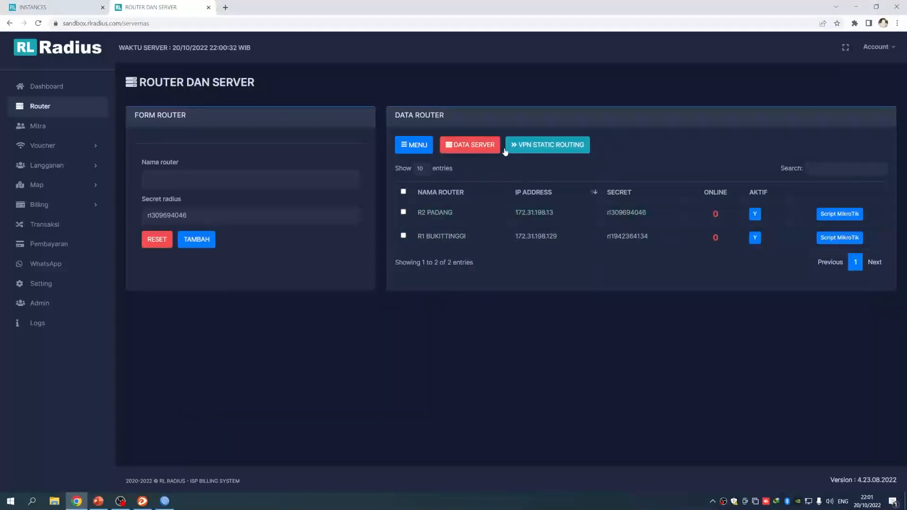
left_click(536, 149)
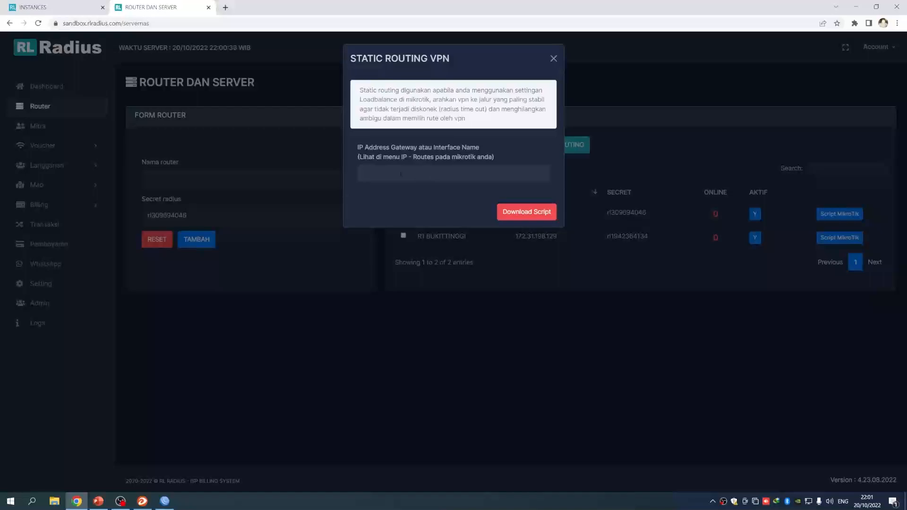
left_click(165, 501)
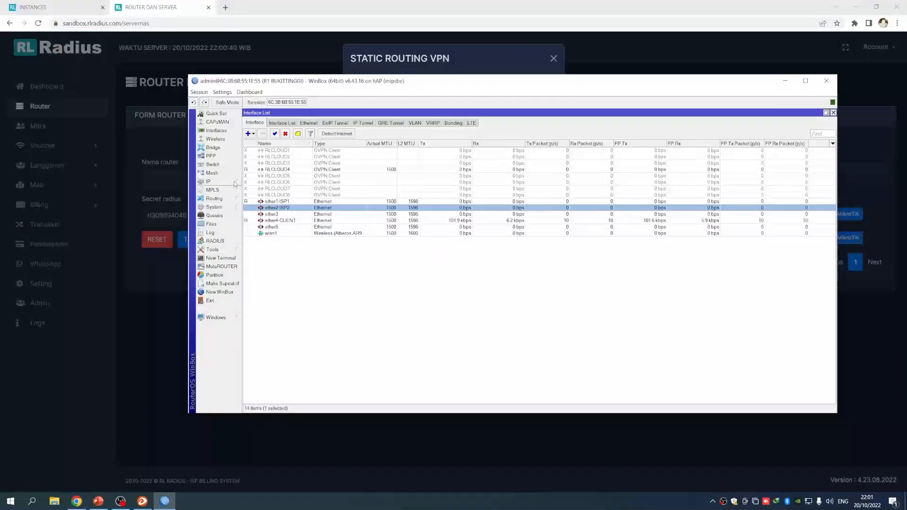
Open the IP route list, copy the gateway address from the default route through ether1-ISP1, and close the route.
left_click(212, 181)
left_click(258, 311)
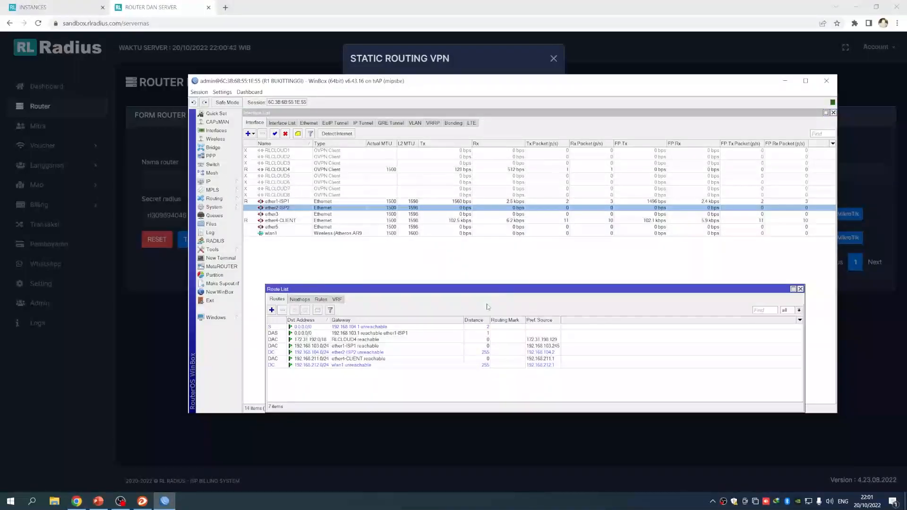
double_click(403, 333)
left_click_drag(598, 297, 564, 298)
right_click(588, 297)
left_click(604, 301)
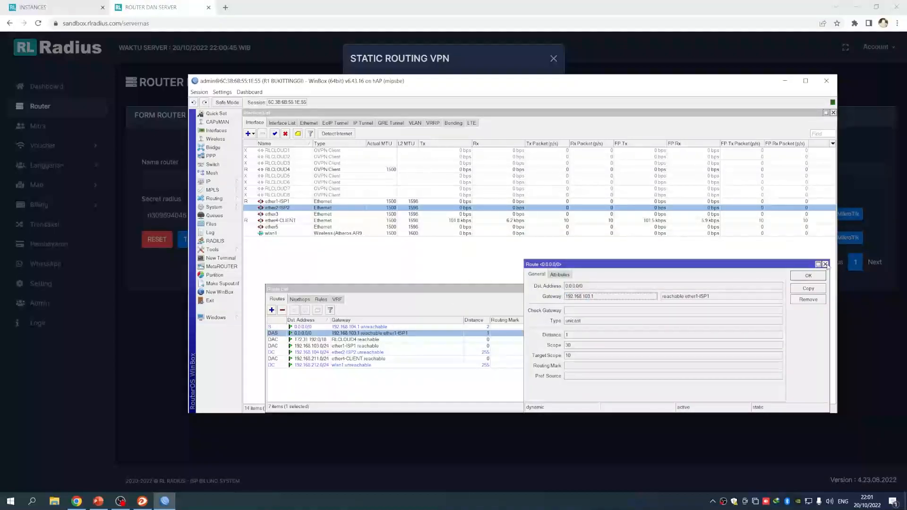
left_click(825, 264)
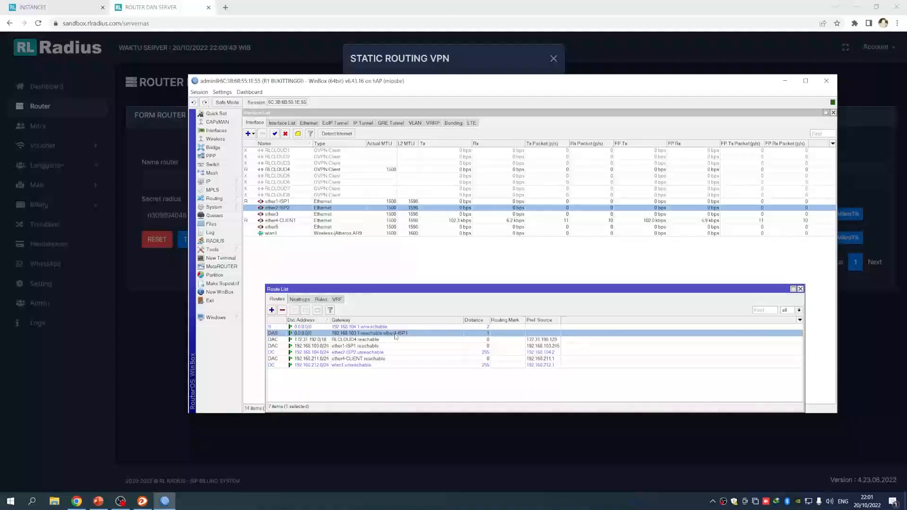
Compare the two default routes, then reopen the one through ether1-ISP1 and copy its gateway 192.168.103.1.
left_click(349, 328)
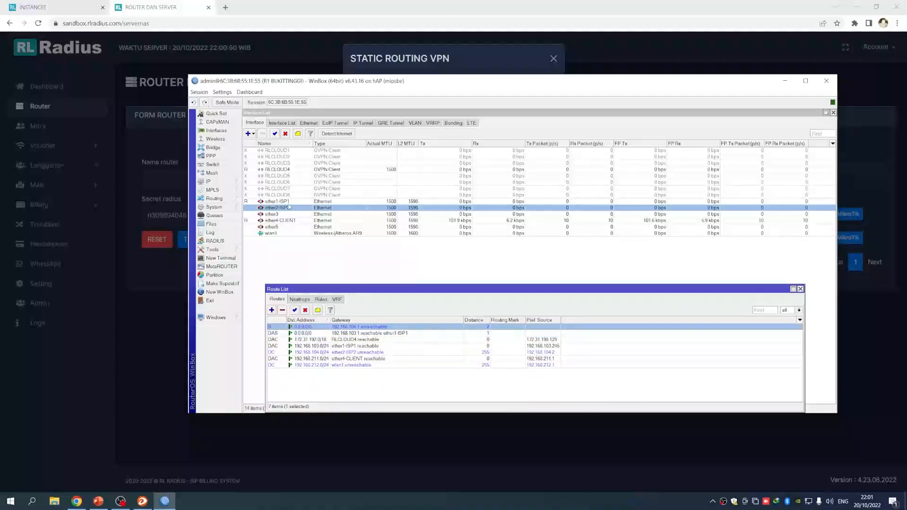
double_click(359, 333)
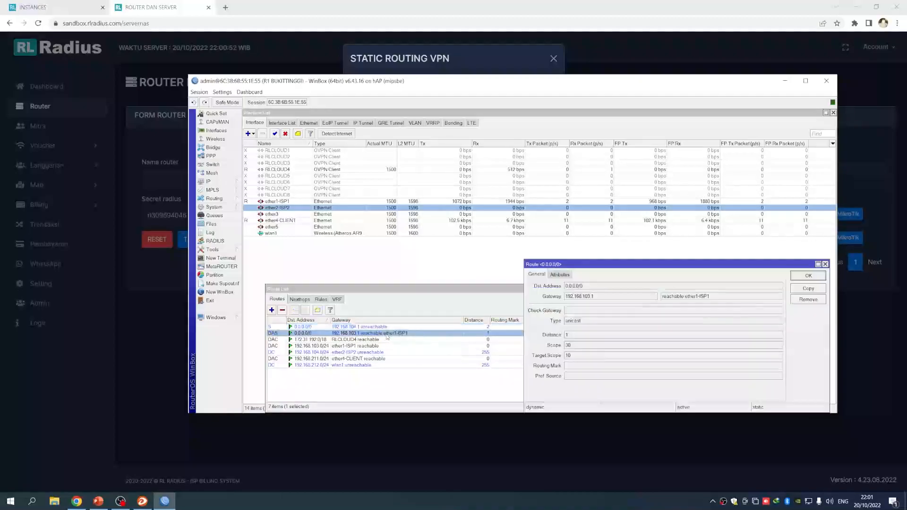
double_click(569, 297)
key("ctrl+c")
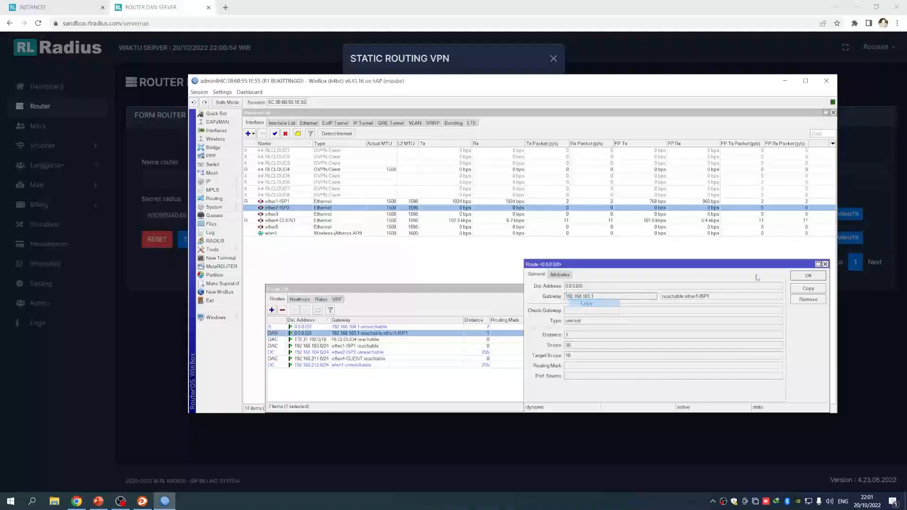
left_click(825, 264)
Return to RLRadius, set the static routing gateway to 192.168.103.1, download the script, and select all its text in Notepad for copying.
left_click(785, 82)
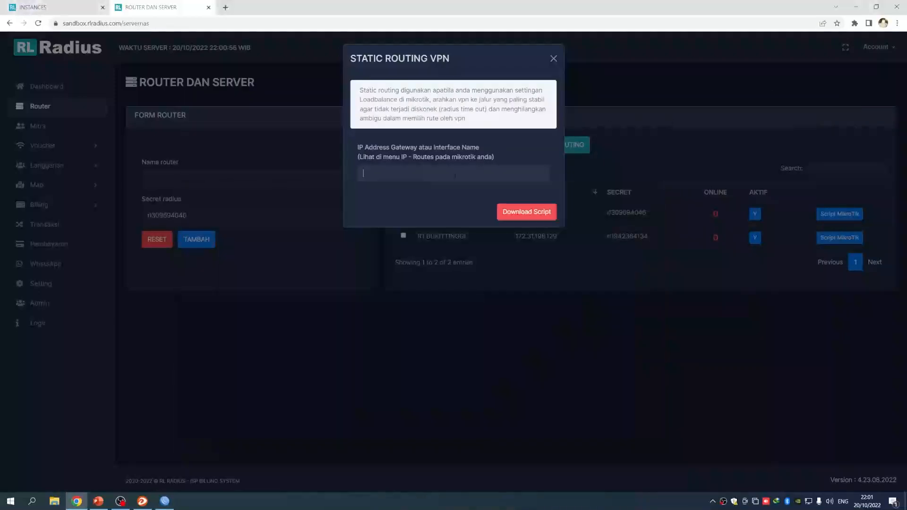
key("ctrl+v")
left_click(536, 213)
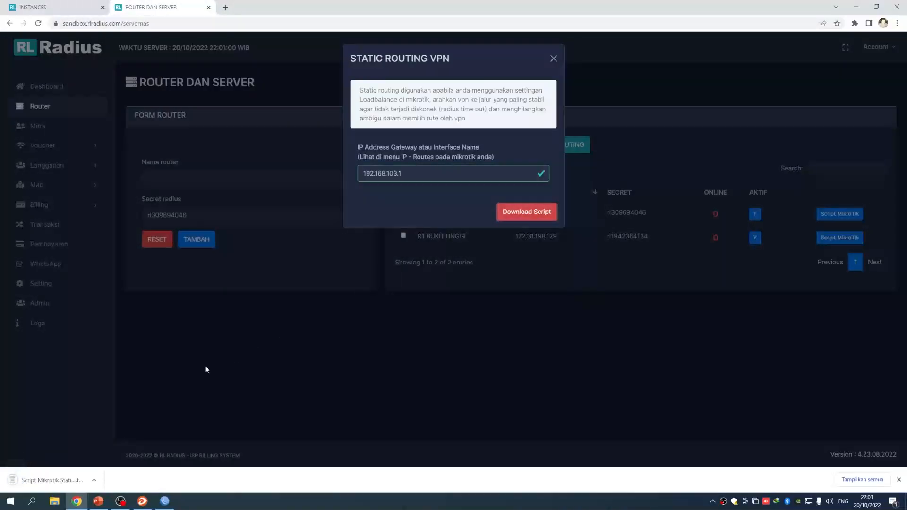
key("ctrl+a")
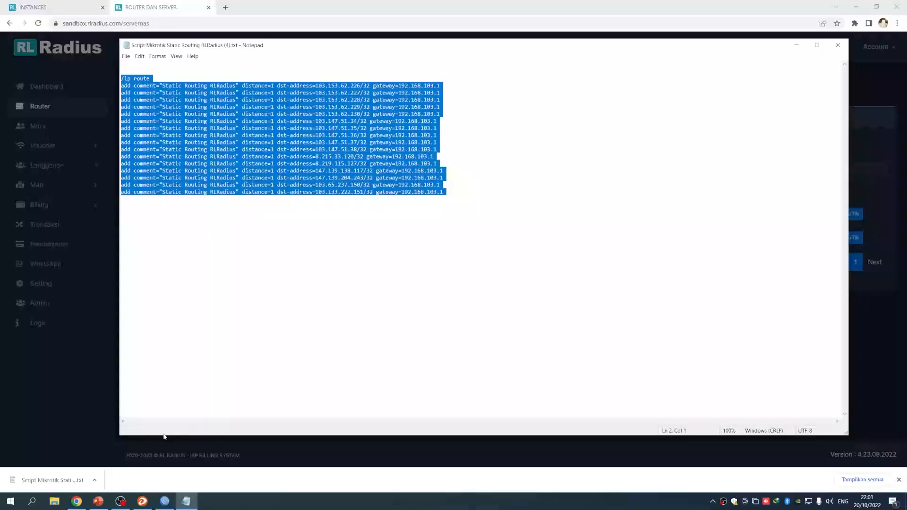
Switch to WinBox, maximize it, run the copied static routing script in a new terminal, and close the terminal.
left_click(164, 501)
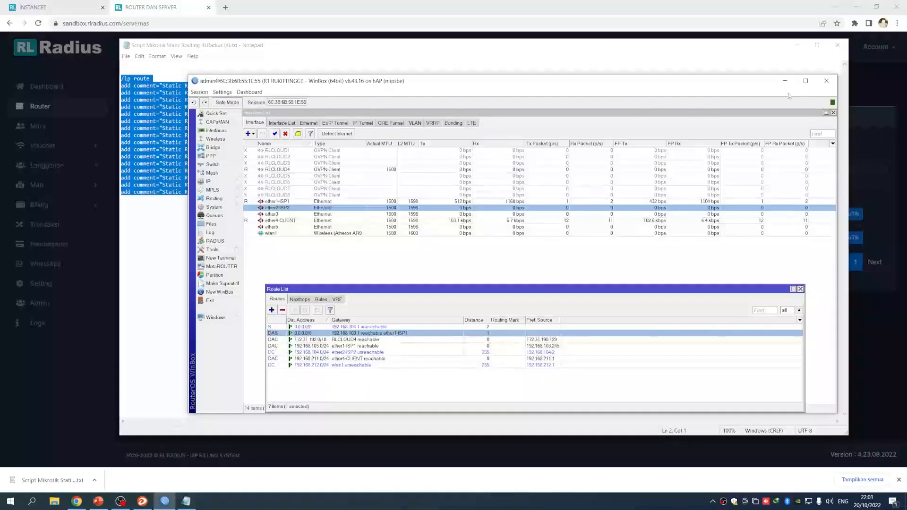
left_click(806, 81)
left_click(33, 181)
right_click(268, 202)
left_click(287, 233)
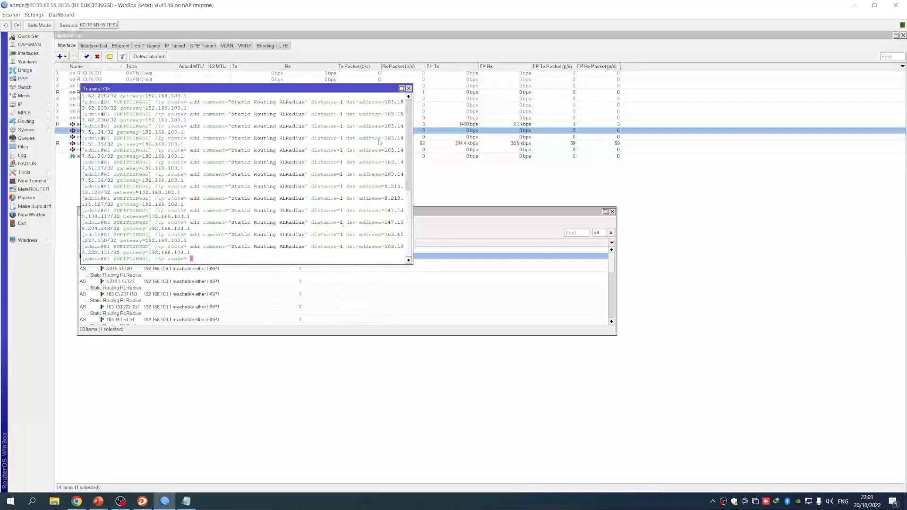
left_click(409, 89)
Reposition and enlarge the route list to examine the Static Routing RLRadius entries.
left_click_drag(397, 211, 402, 172)
left_click_drag(621, 296, 734, 457)
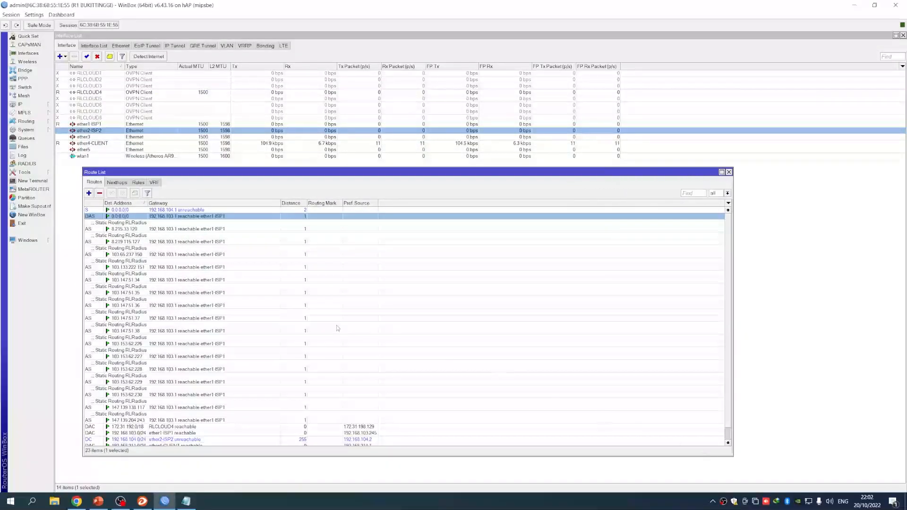
left_click_drag(231, 173, 220, 178)
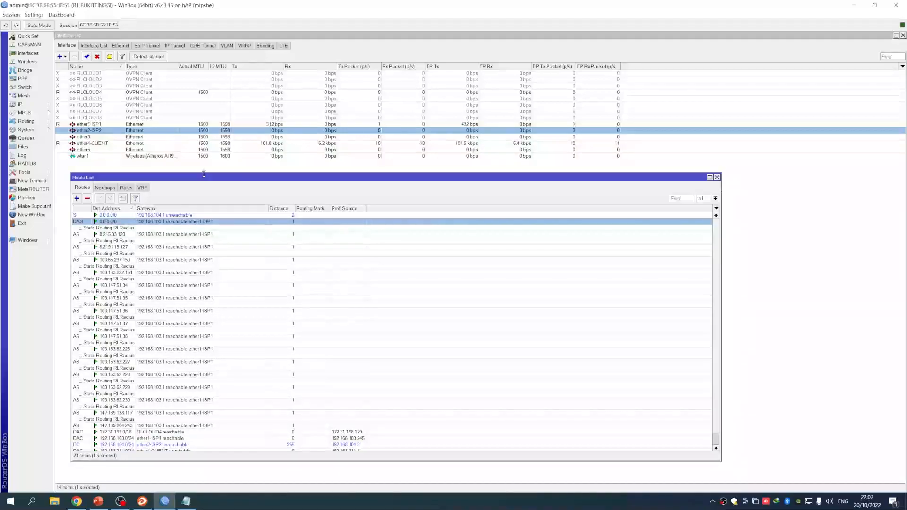
left_click_drag(204, 175, 203, 172)
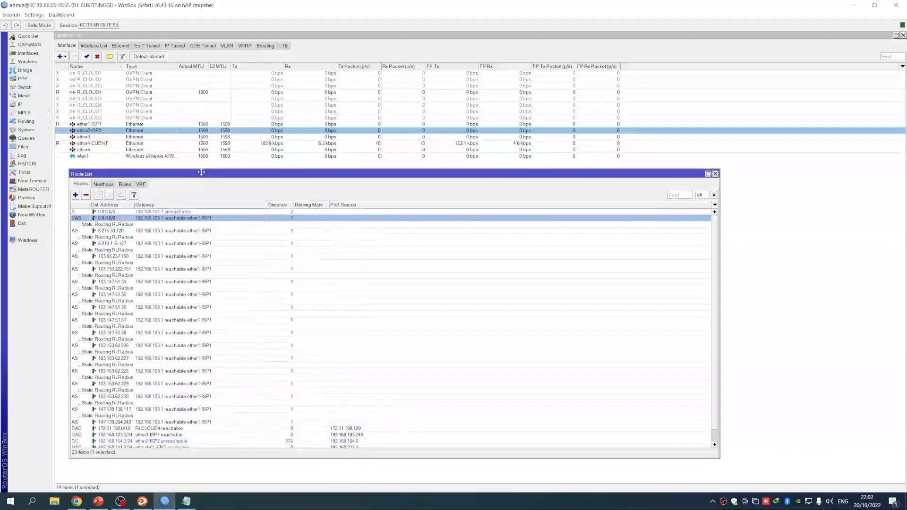
Select all Static Routing RLRadius routes, from 8.215.33.120 to 147.139.204.243, and remove them from the route list.
left_click(135, 231)
scroll(169, 390, "down", 1)
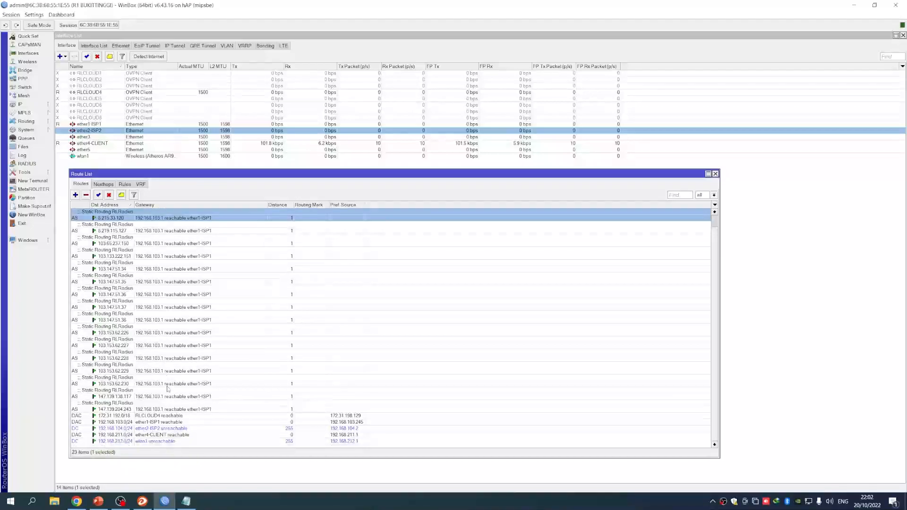
left_click(186, 406)
scroll(186, 407, "up", 1)
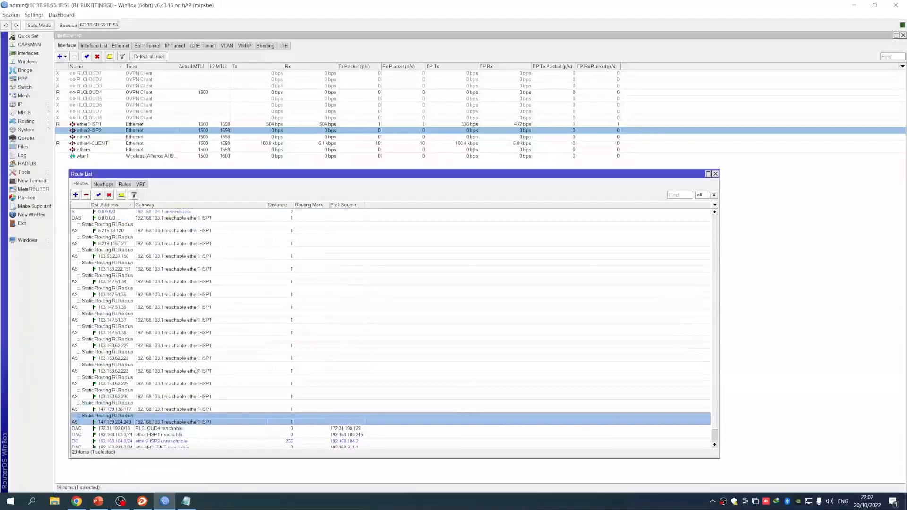
left_click(196, 231, "shift")
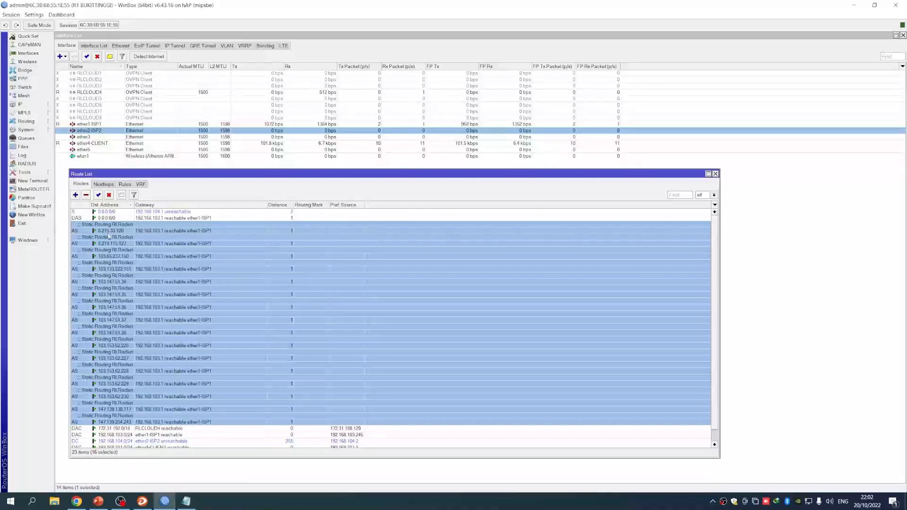
left_click(87, 195)
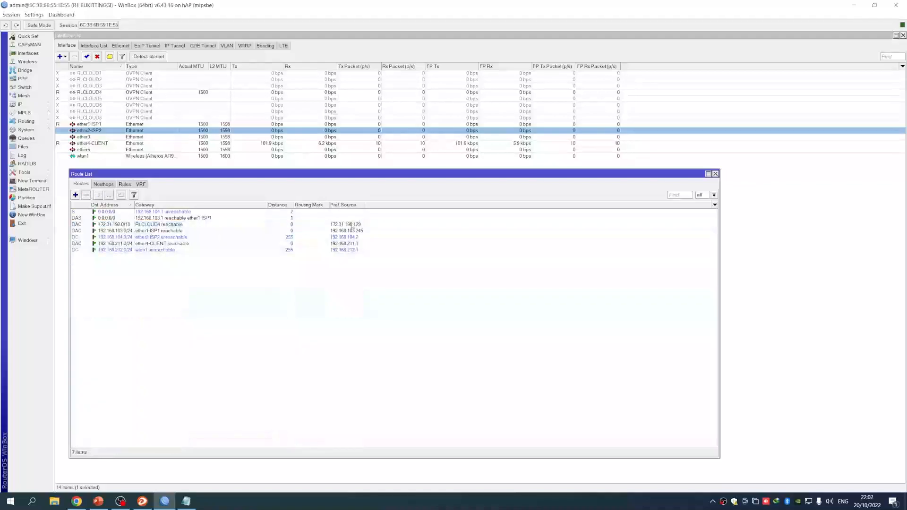
Examine the remaining default route through ether1-ISP1 and close the route list.
left_click(199, 221)
left_click_drag(270, 174, 268, 189)
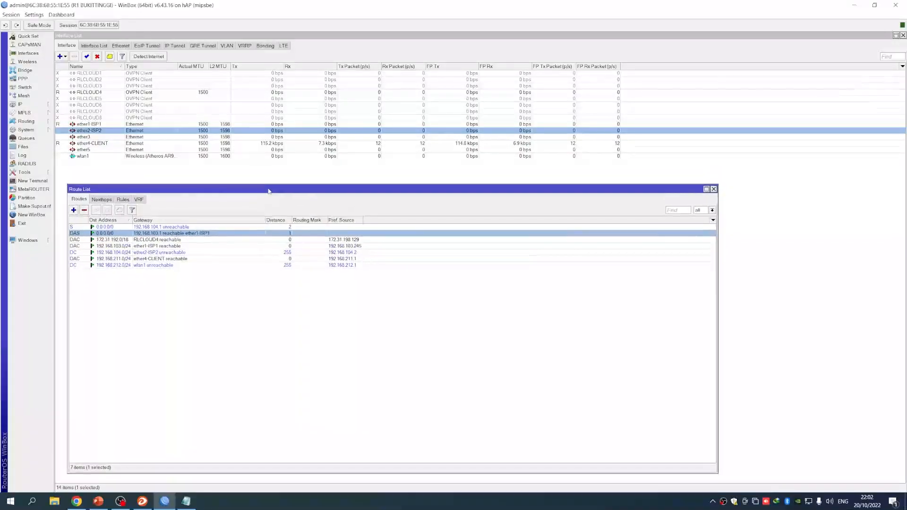
left_click(203, 313)
left_click(231, 235)
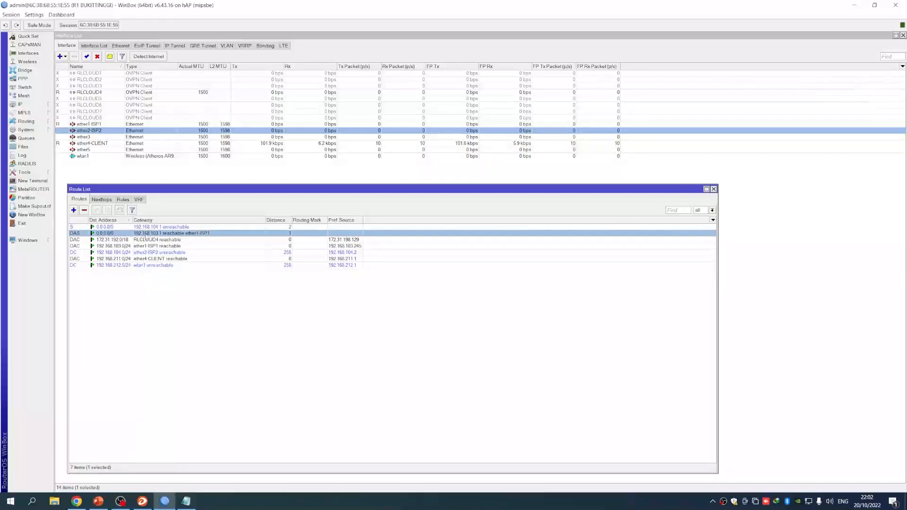
left_click(713, 189)
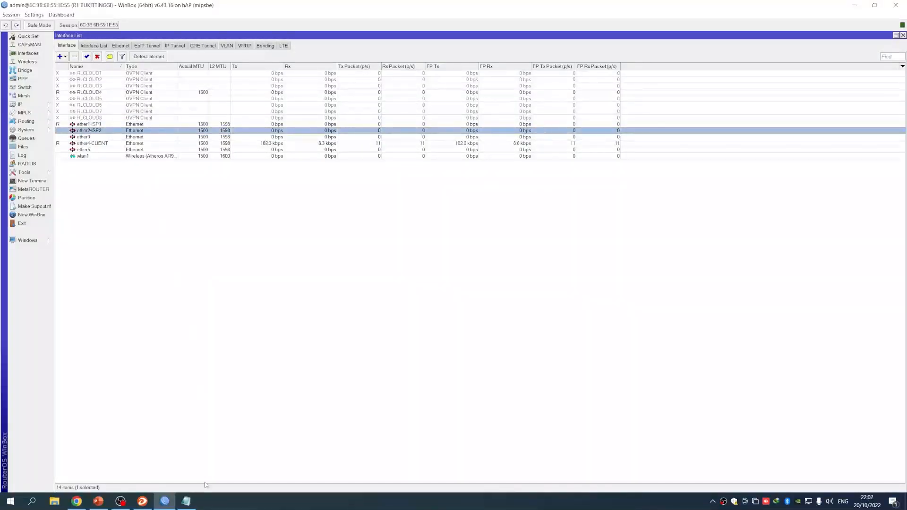
Switch to the PowerPoint topic list, highlight the CARA MENGGANTI ROUTER line, and return to the interface list in WinBox.
left_click(98, 501)
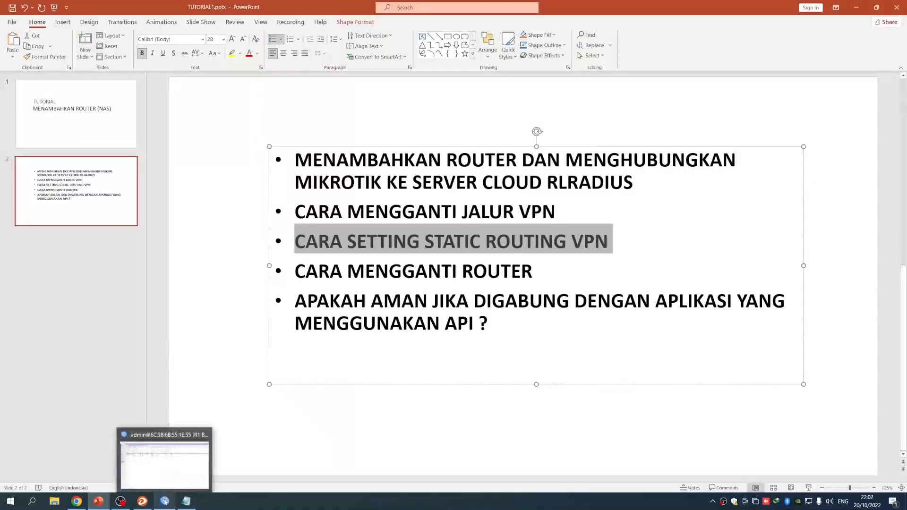
left_click(401, 295)
triple_click(330, 270)
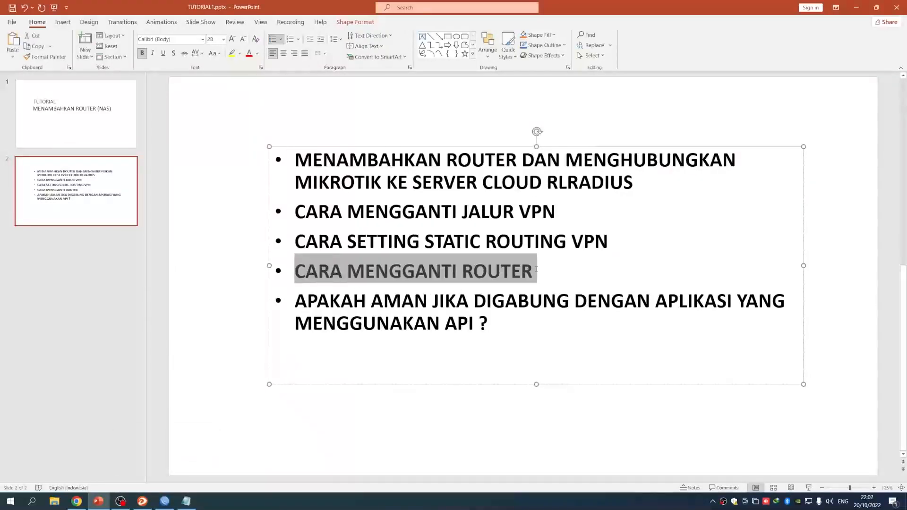
left_click(353, 353)
left_click(168, 502)
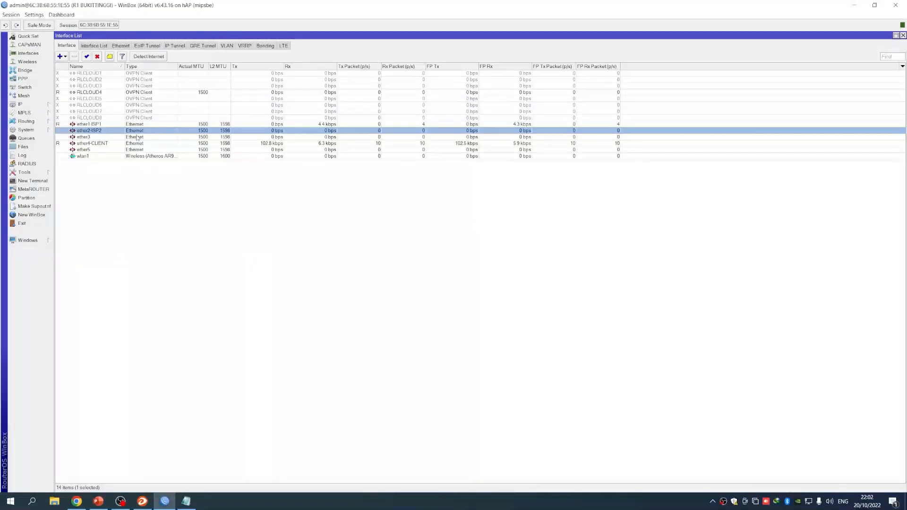
left_click(199, 235)
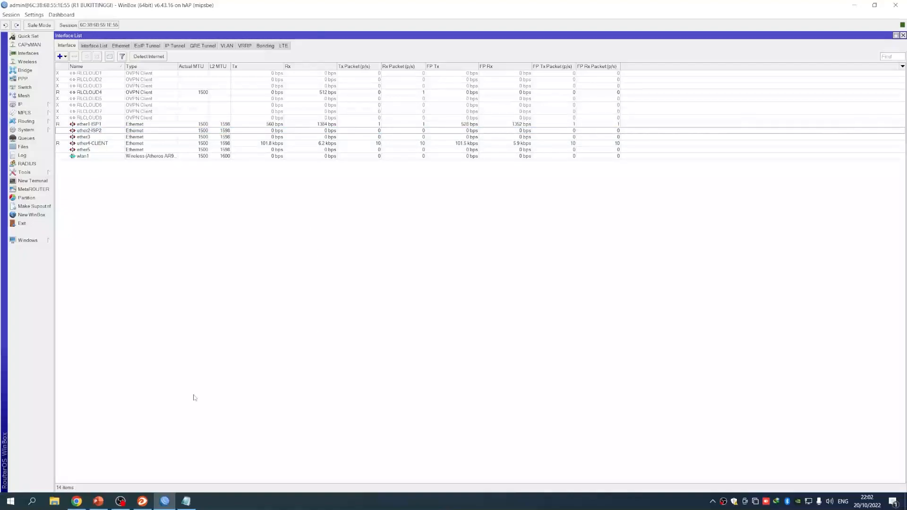
Return to RLRadius, close the static routing form, and open the MikroTik script form for R1 BUKITTINGGI with service PPPoE ONLY.
left_click(76, 502)
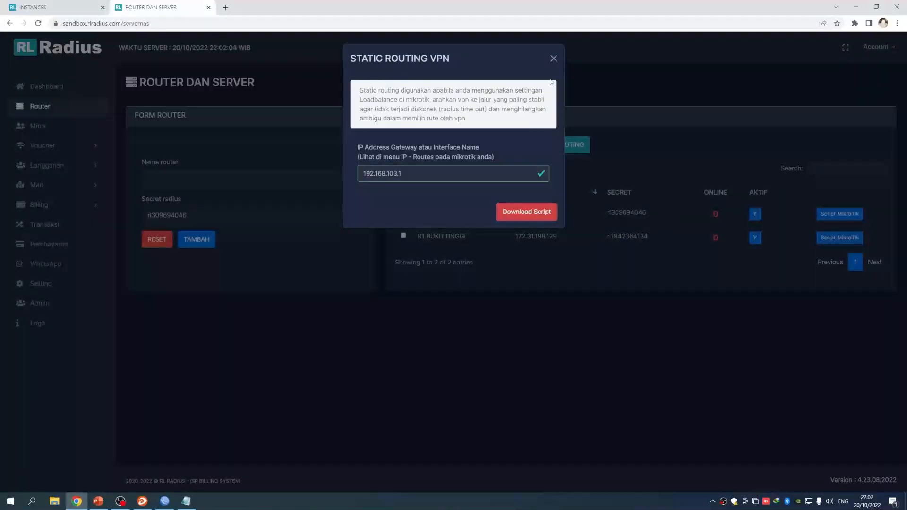
left_click(553, 58)
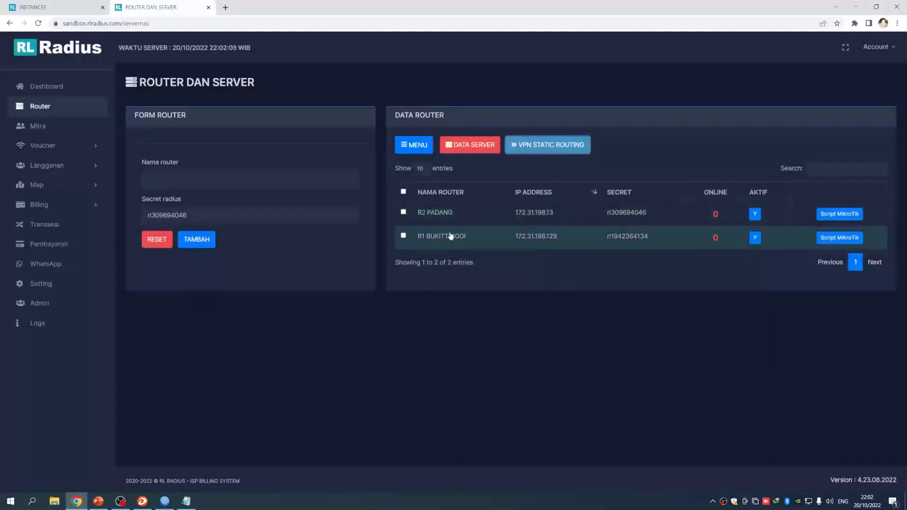
left_click(827, 239)
left_click(416, 182)
left_click(407, 202)
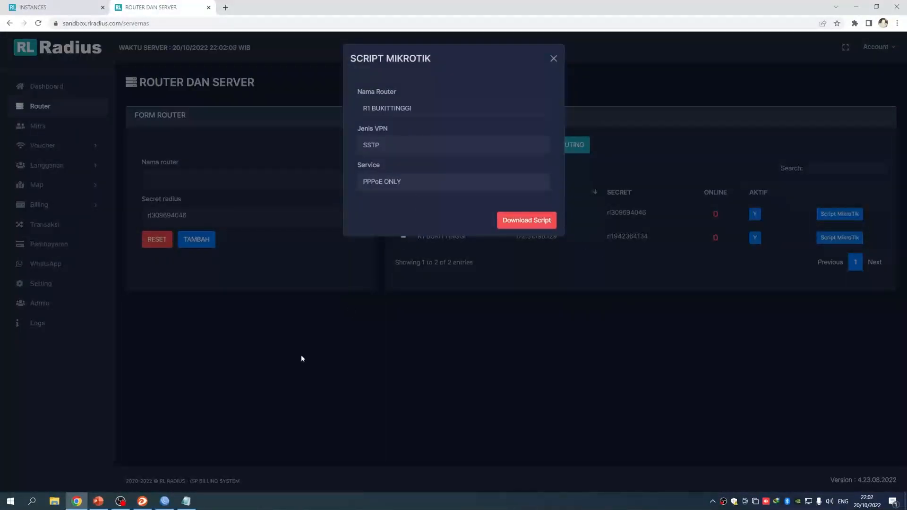
Switch to WinBox, open a new terminal, and close it without entering any command.
left_click(165, 501)
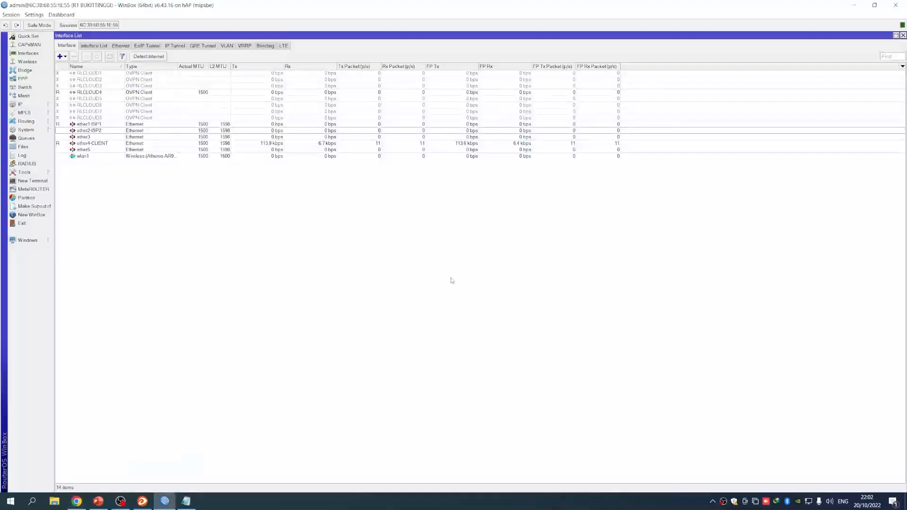
left_click(42, 182)
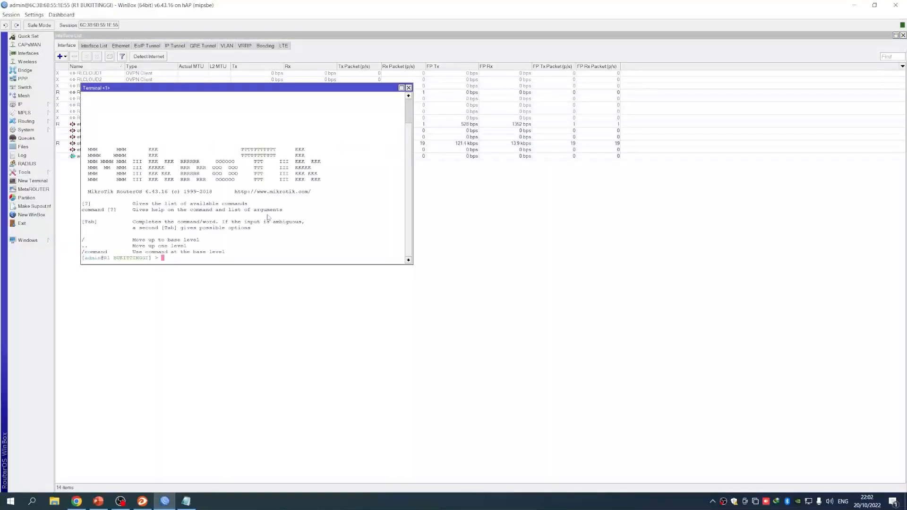
left_click(409, 88)
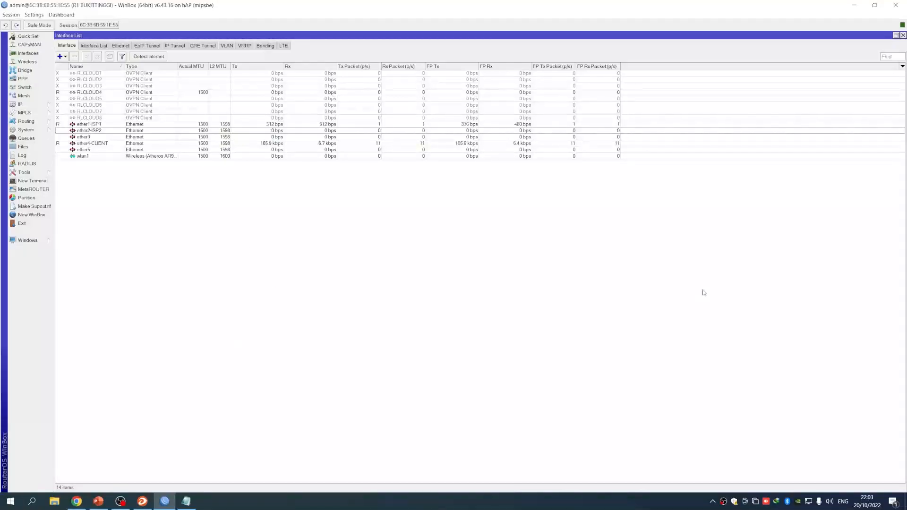
Restore the WinBox window to its smaller size, select the RLCLOUD4 interface, and reposition the window.
left_click(875, 4)
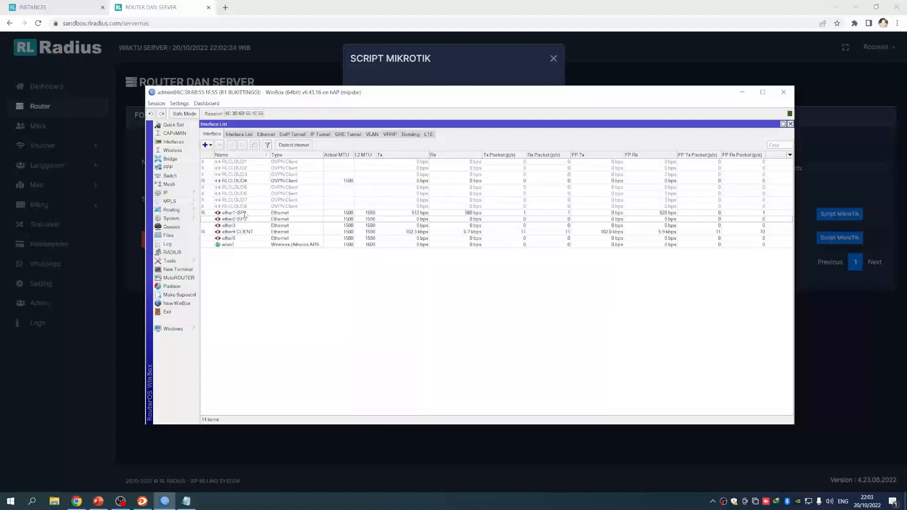
left_click(244, 183)
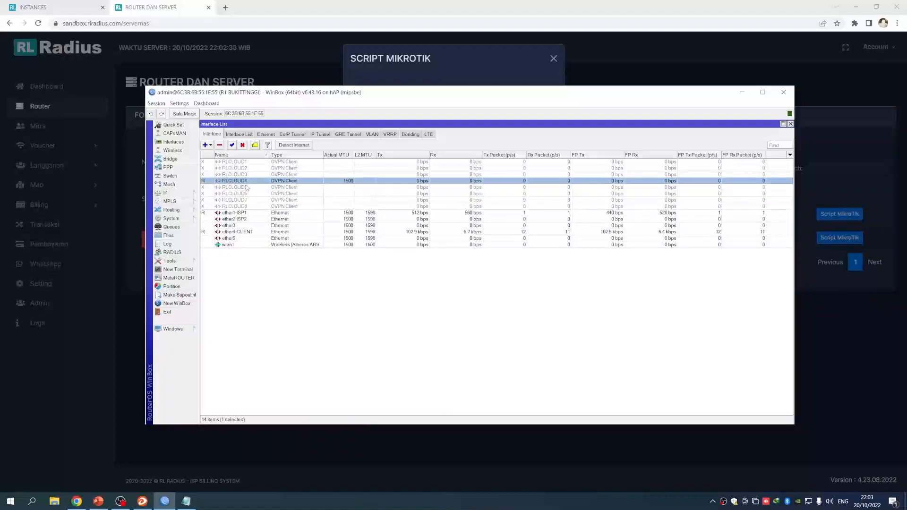
left_click_drag(308, 95, 328, 89)
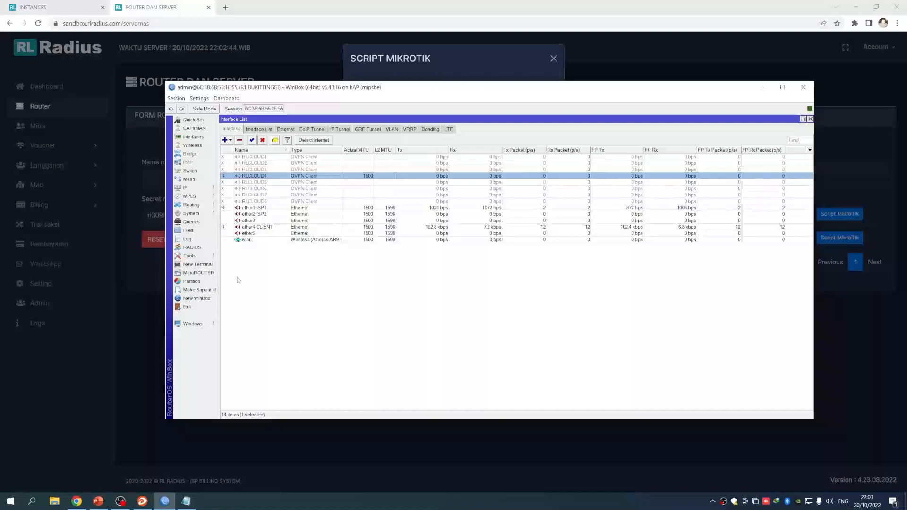
Open the router's configuration reset with No Default Configuration enabled, and dismiss it without resetting the router.
left_click(194, 214)
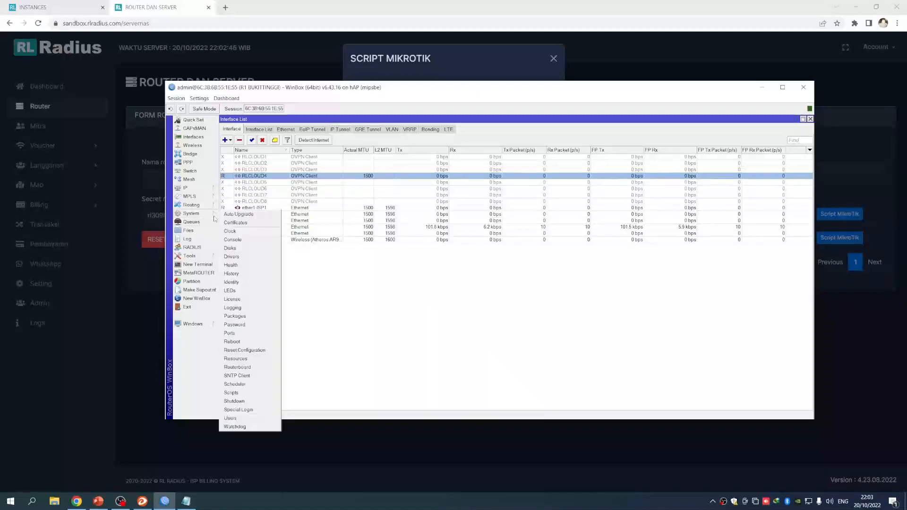
left_click(244, 350)
left_click(475, 271)
left_click_drag(536, 239, 486, 253)
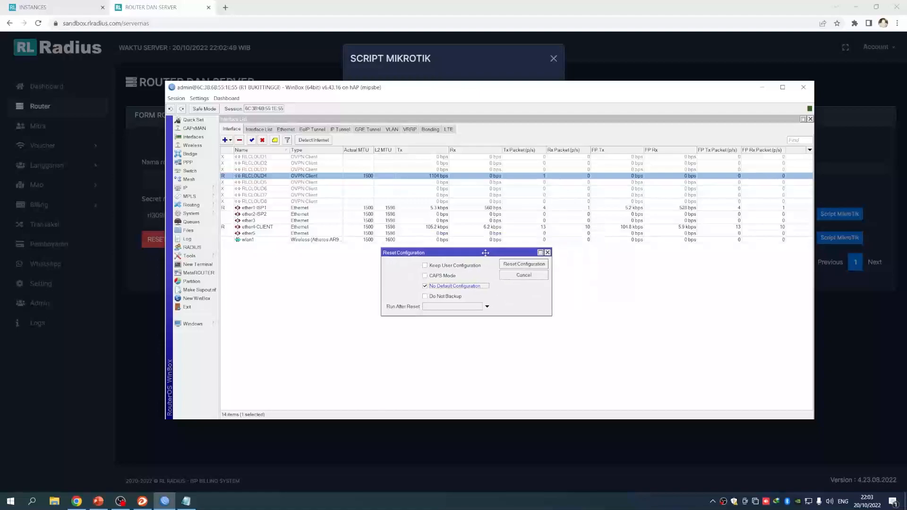
left_click(523, 265)
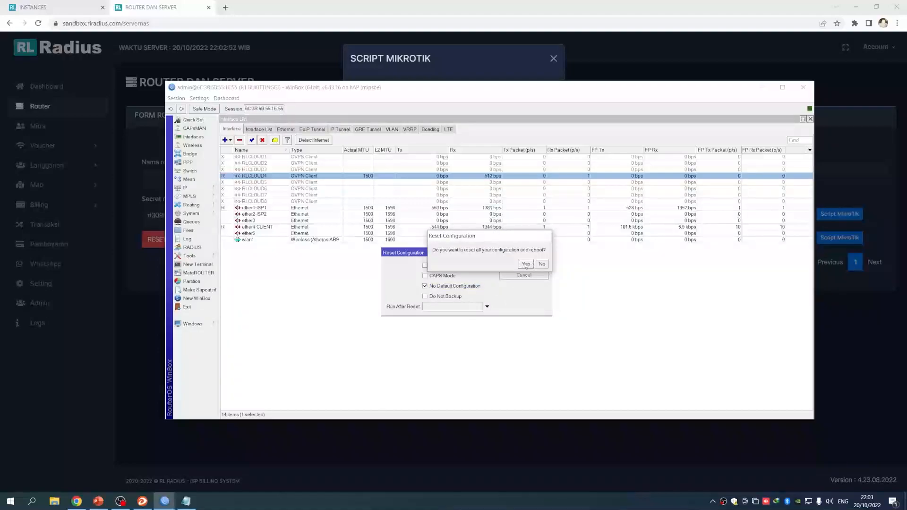
left_click(526, 264)
Close the MikroTik script form in RLRadius, return to WinBox, and clear the interface selection.
left_click(553, 59)
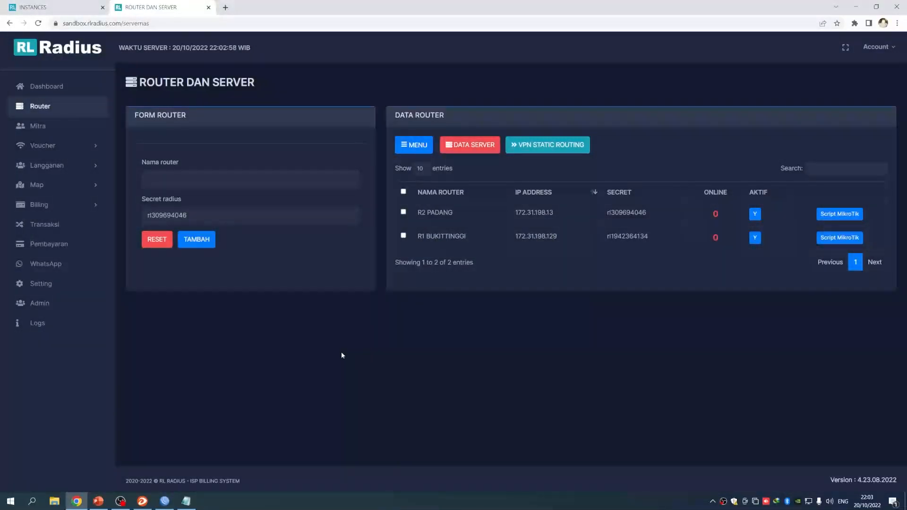
left_click(164, 501)
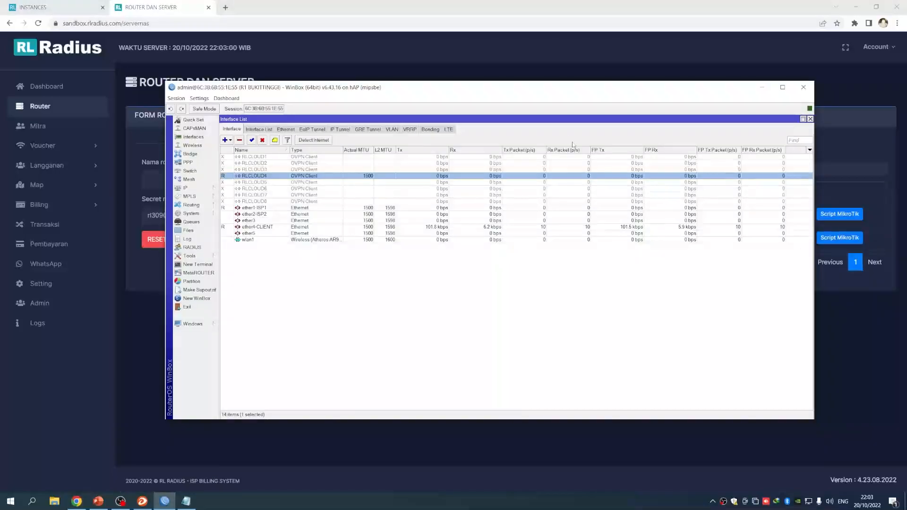
left_click_drag(524, 92, 469, 89)
left_click(247, 262)
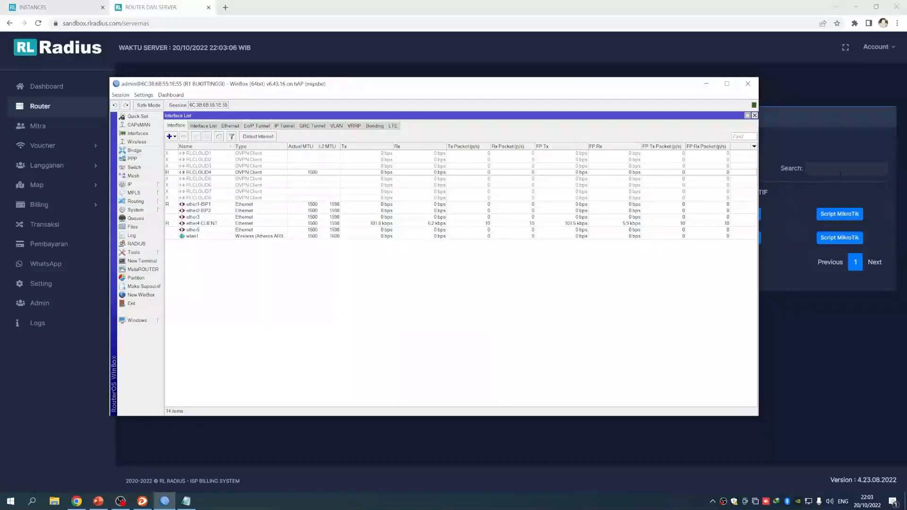
Download the MikroTik script for R1 BUKITTINGGI from RLRadius with VPN type OVPN and service PPPoE ONLY.
left_click(818, 146)
left_click(837, 238)
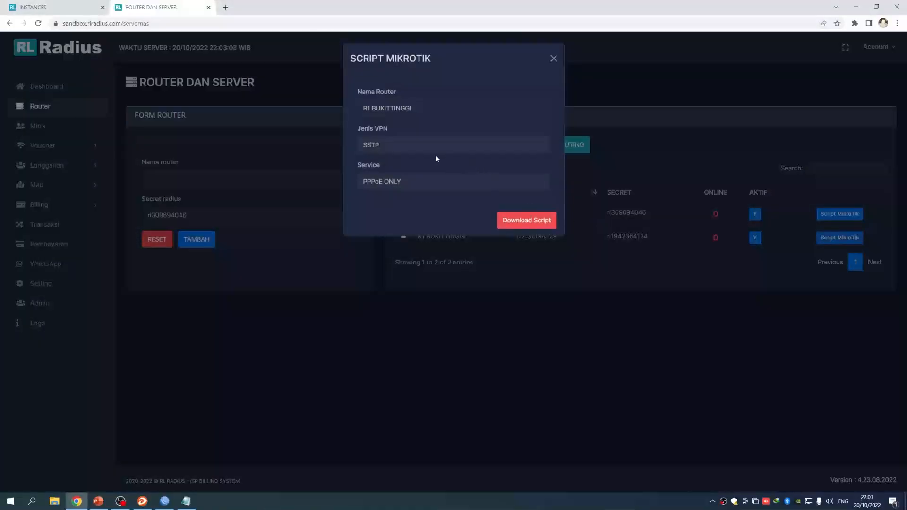
left_click(421, 151)
left_click(394, 174)
left_click(510, 222)
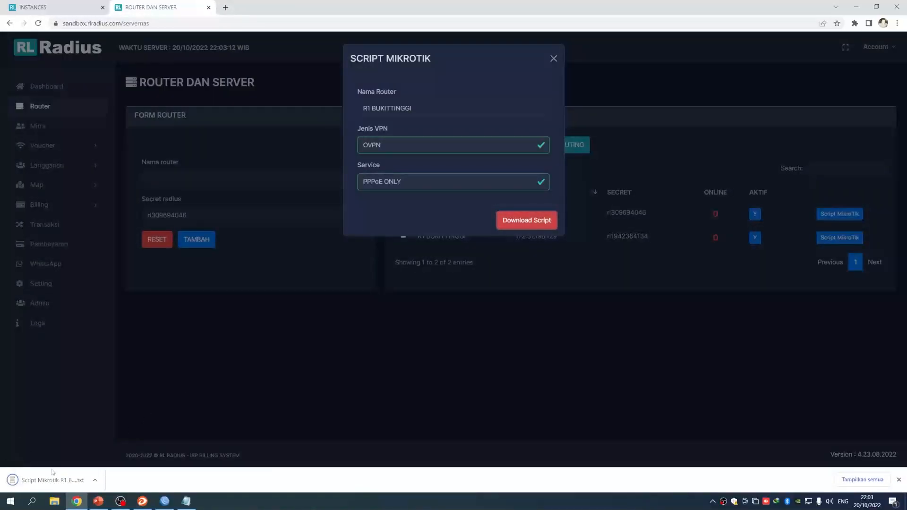
Open the downloaded R1 BUKITTINGGI script in Notepad, select its entire text for copying, and close the file.
left_click(66, 480)
left_click(242, 242)
key("ctrl+a")
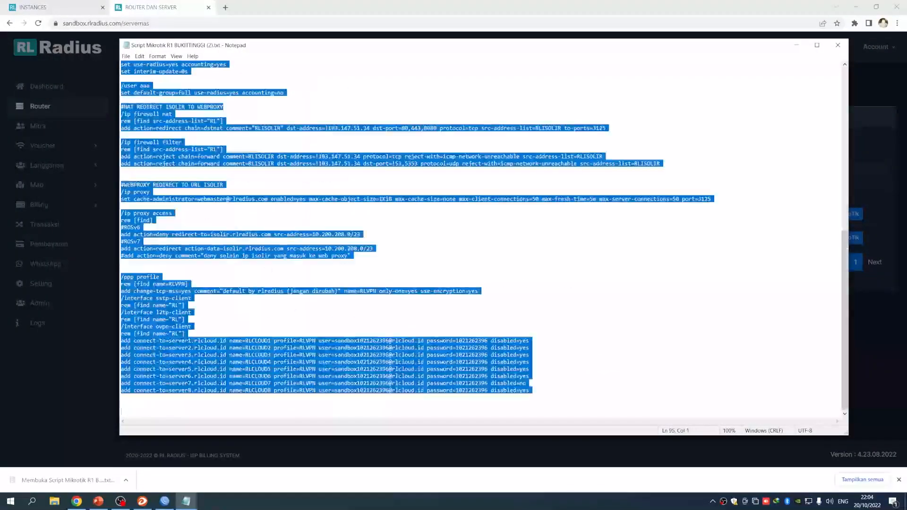
left_click(838, 45)
Try to paste the MikroTik script into a new WinBox terminal, and close the terminal.
left_click(164, 502)
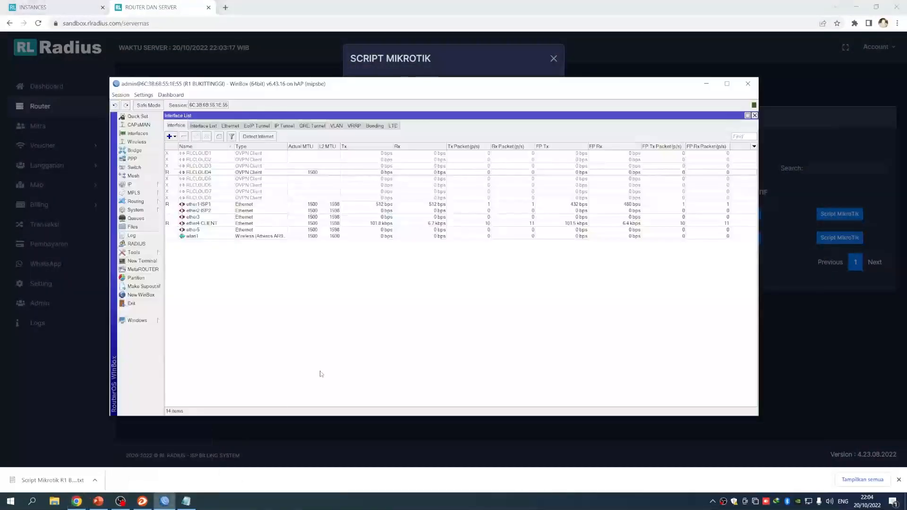
left_click(142, 261)
right_click(395, 292)
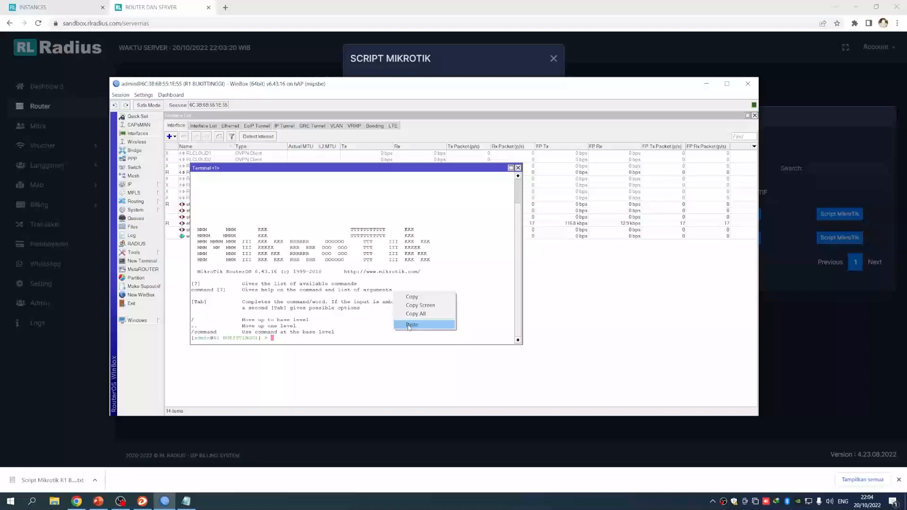
left_click(409, 325)
left_click(518, 168)
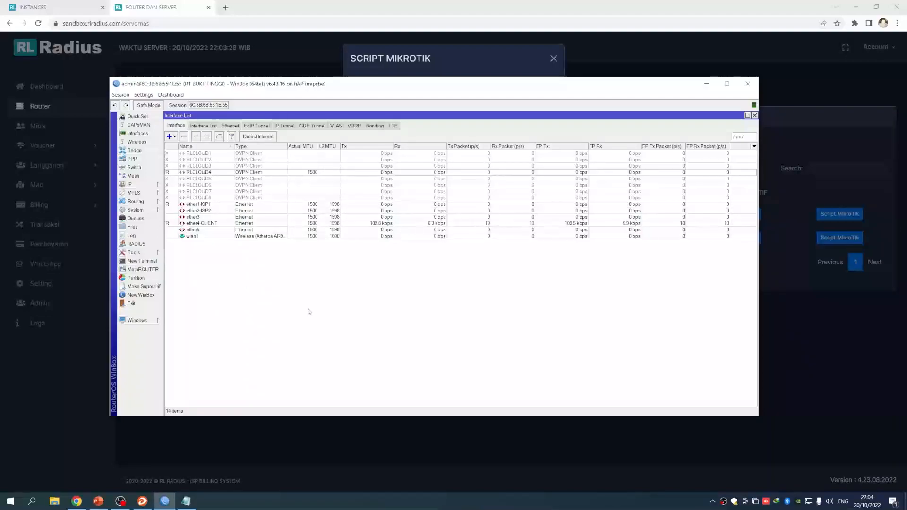
Select the OVPN client interfaces RLCLOUD1 through RLCLOUD8 in WinBox, and reposition the window.
left_click(235, 198)
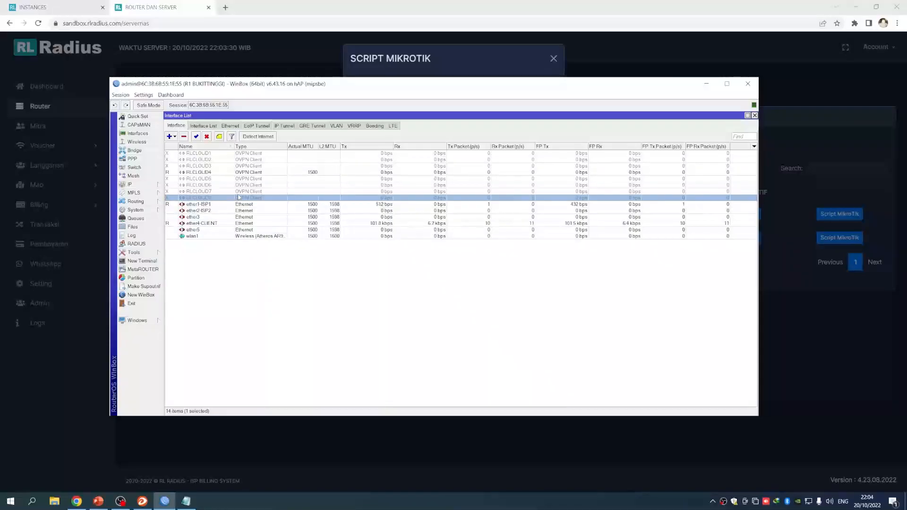
key("ctrl+a")
left_click(210, 204)
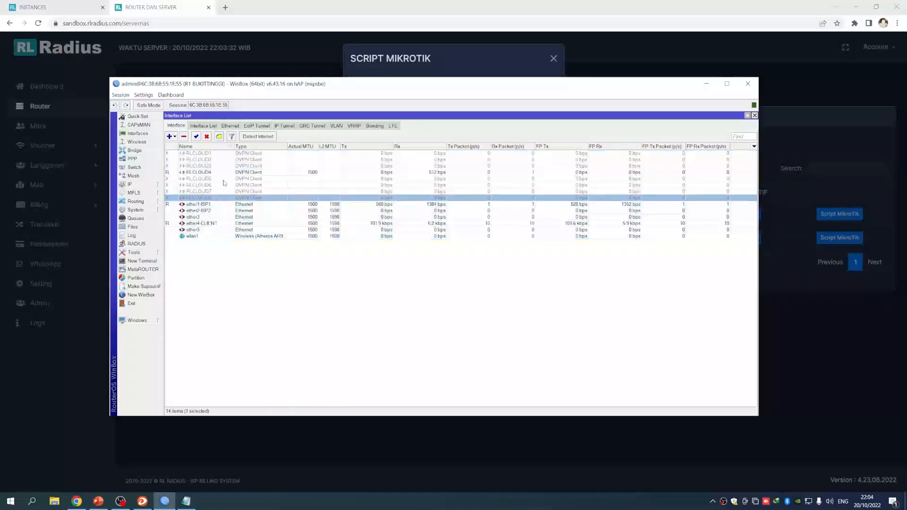
left_click(213, 154, "shift")
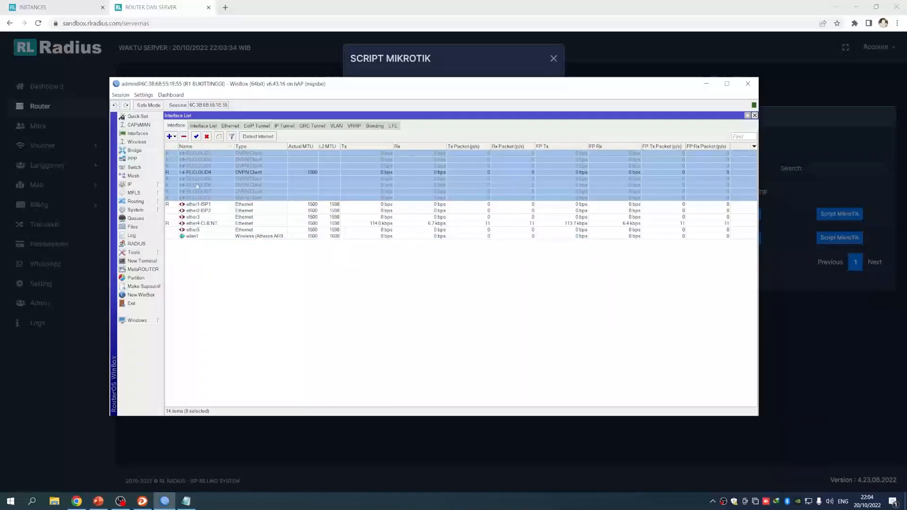
left_click_drag(293, 86, 302, 82)
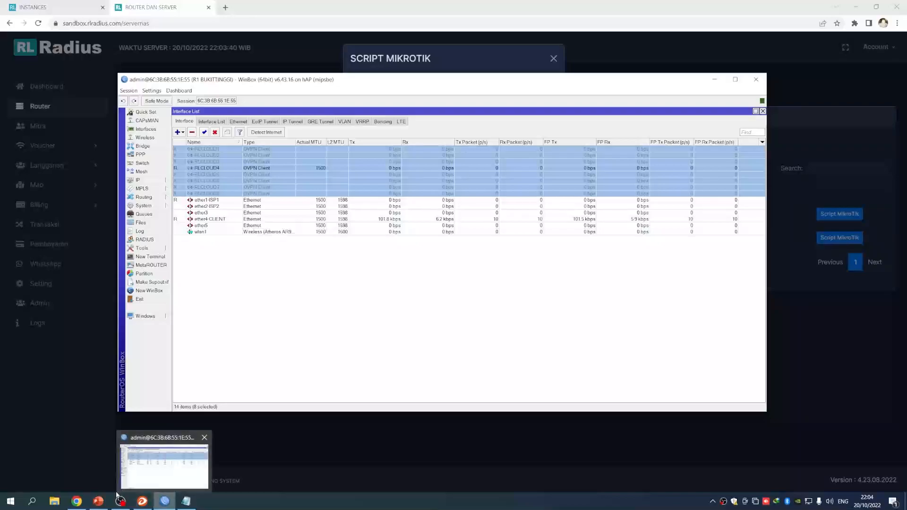
Switch to the PowerPoint topic list, highlight the CARA MENGGANTI ROUTER line and the question about API applications, and minimize the presentation.
left_click(98, 501)
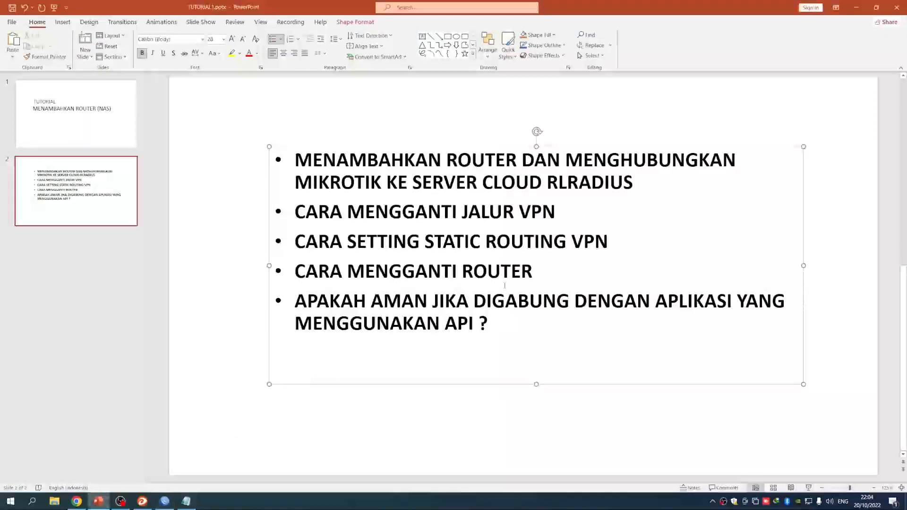
triple_click(318, 276)
left_click(390, 324)
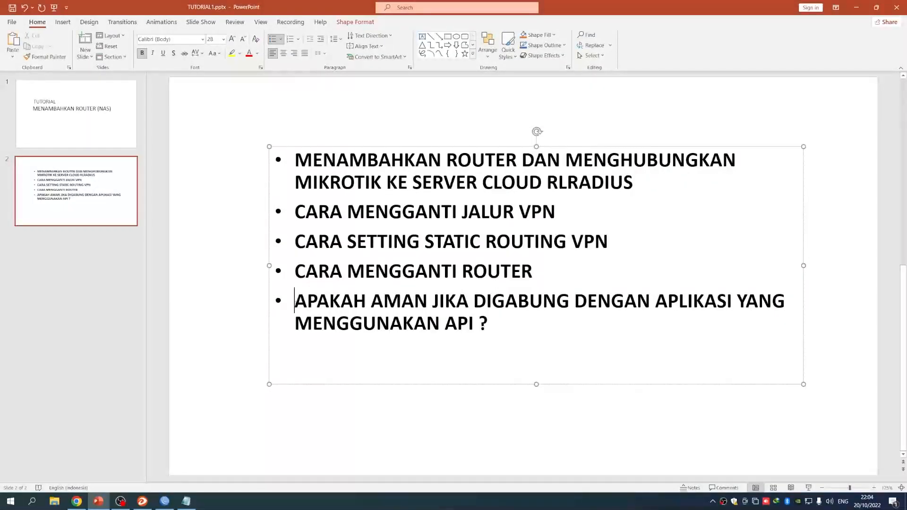
triple_click(390, 324)
left_click(491, 324)
left_click(855, 8)
Reposition WinBox and replace the multiple interface selection with RLCLOUD8 alone.
left_click_drag(349, 81, 370, 78)
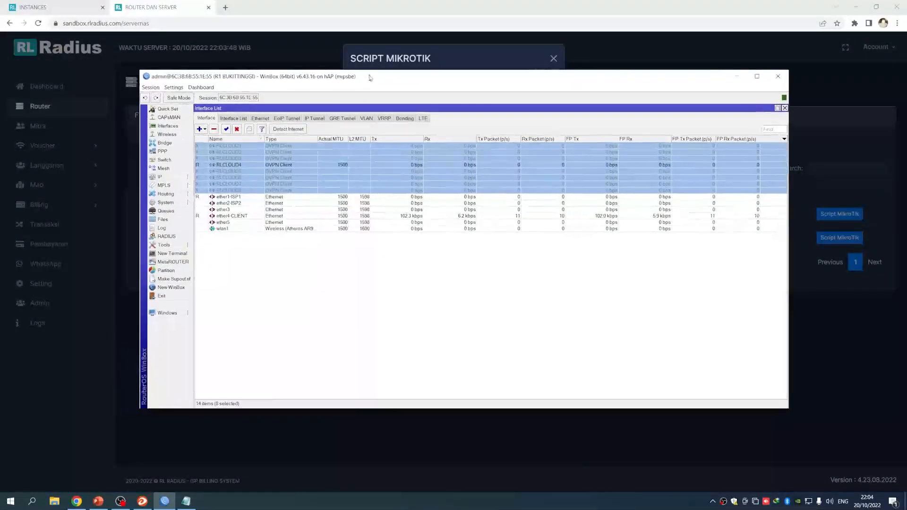
left_click(312, 306)
left_click(245, 165)
left_click(253, 177)
left_click(265, 191)
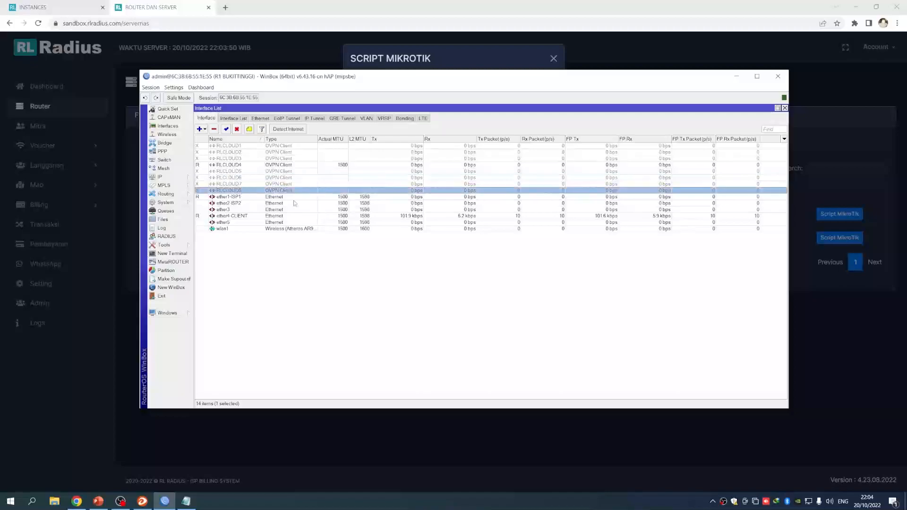
Close the MikroTik script form in RLRadius and bring WinBox back over the router page.
left_click_drag(457, 79, 398, 172)
left_click(553, 58)
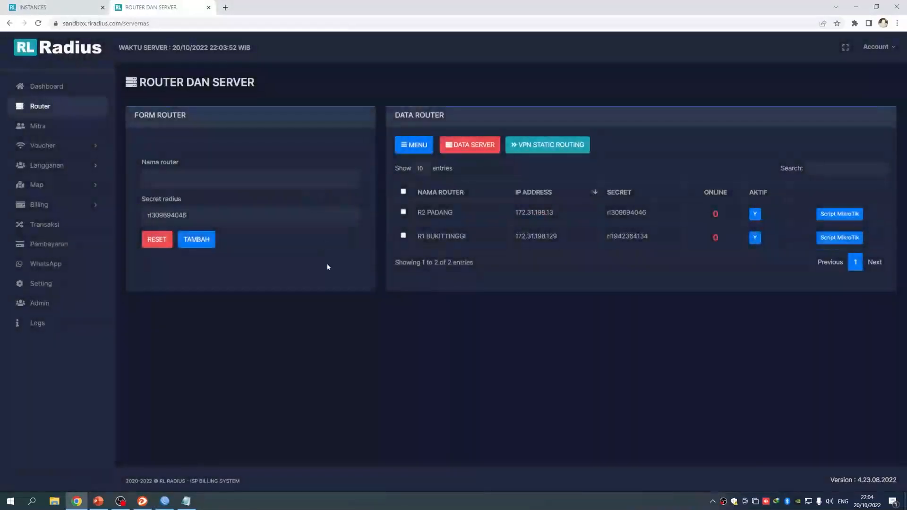
left_click(166, 502)
left_click_drag(370, 173, 472, 126)
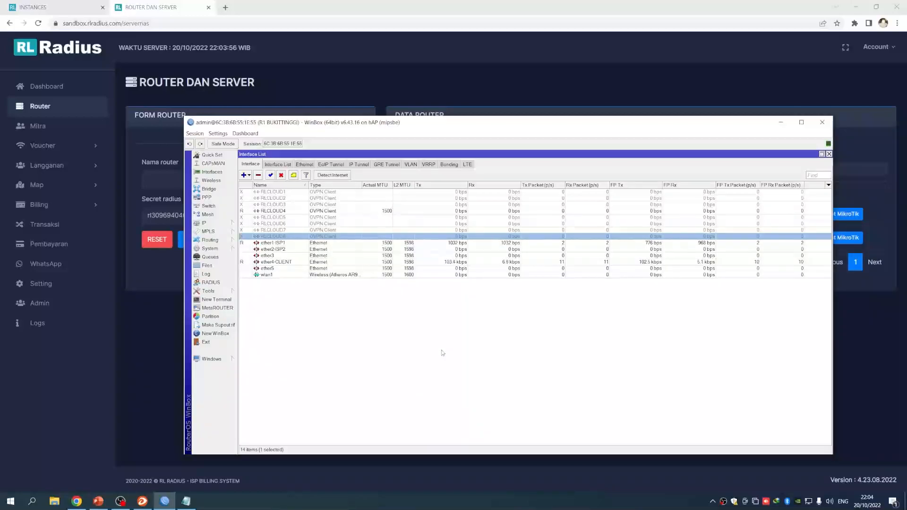
Switch the VPN path by disabling the RLCLOUD4 interface and enabling RLCLOUD5.
left_click(286, 212)
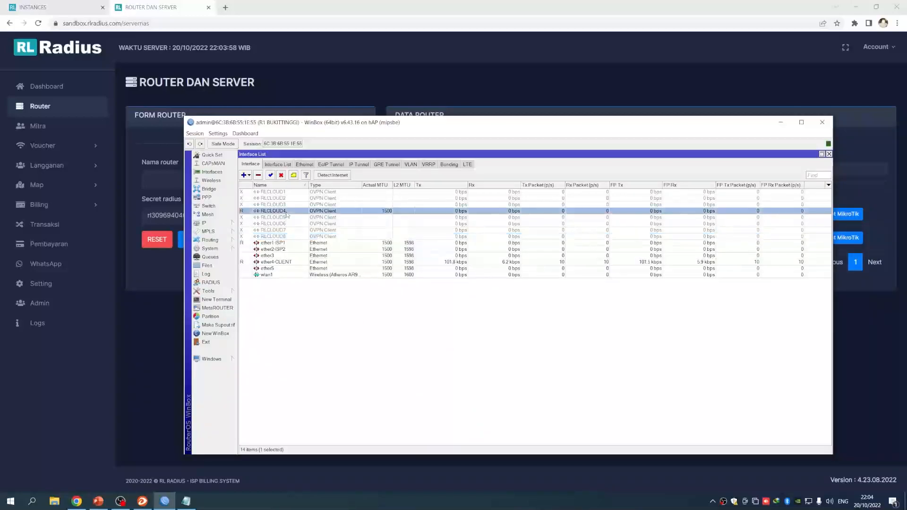
left_click_drag(345, 124, 360, 111)
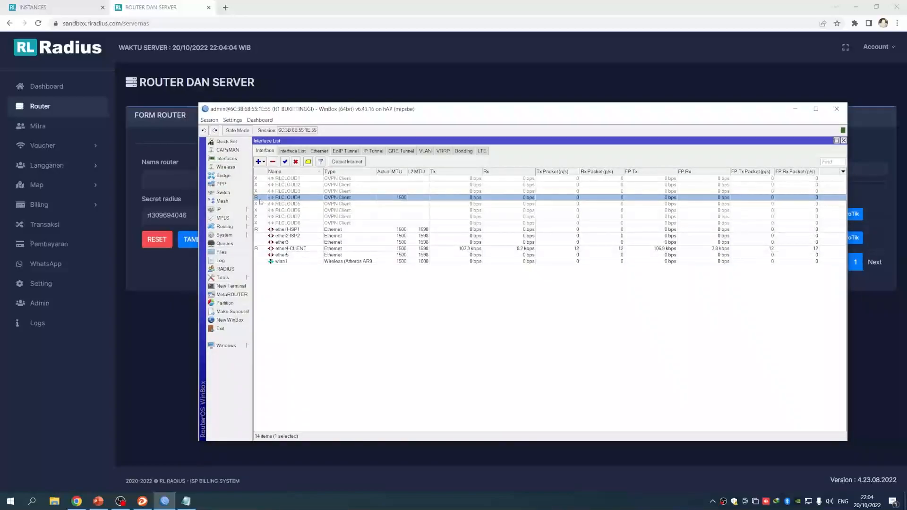
left_click(296, 161)
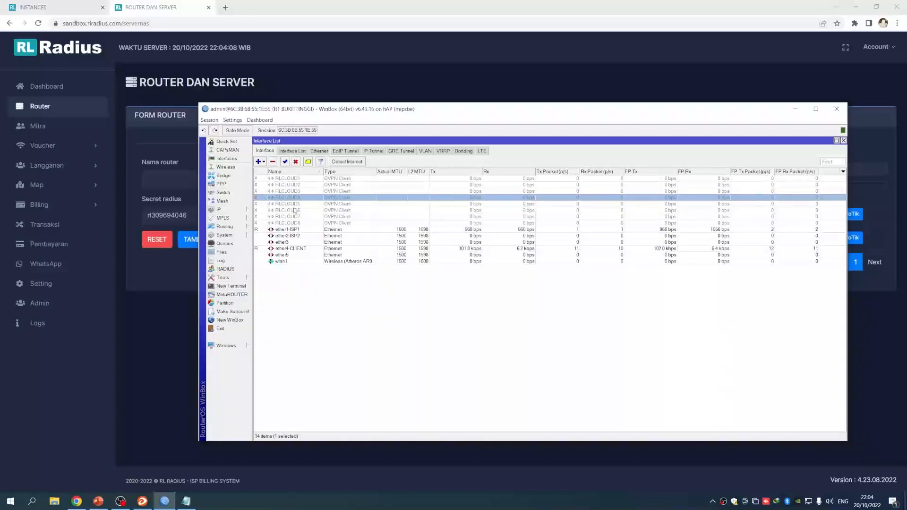
left_click(294, 204)
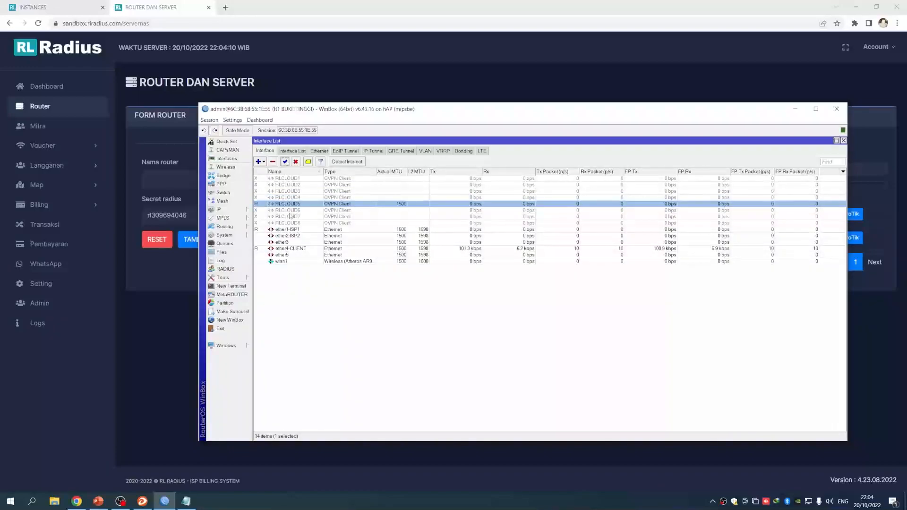
Disable the RLCLOUD5 interface, enable RLCLOUD6 as the VPN path, and reposition the WinBox window.
left_click(296, 161)
left_click(293, 211)
left_click(286, 162)
left_click_drag(365, 110, 331, 101)
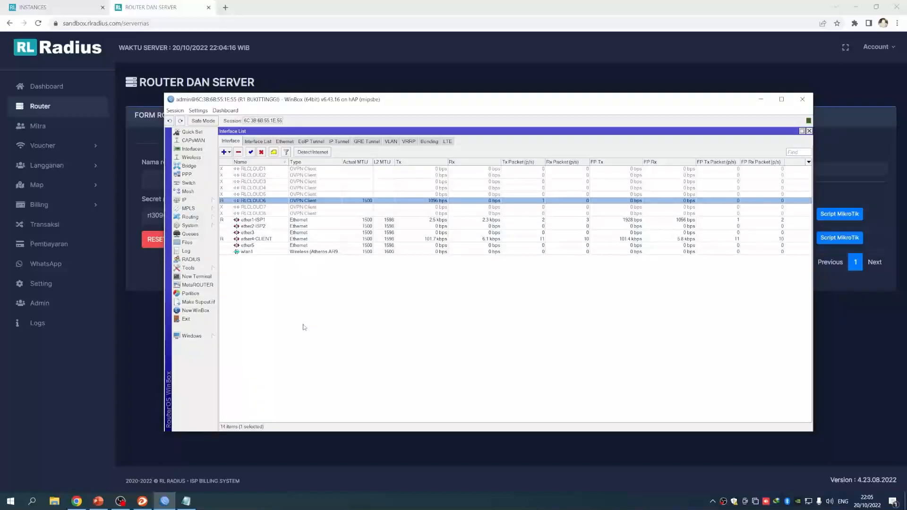
left_click_drag(400, 107, 420, 102)
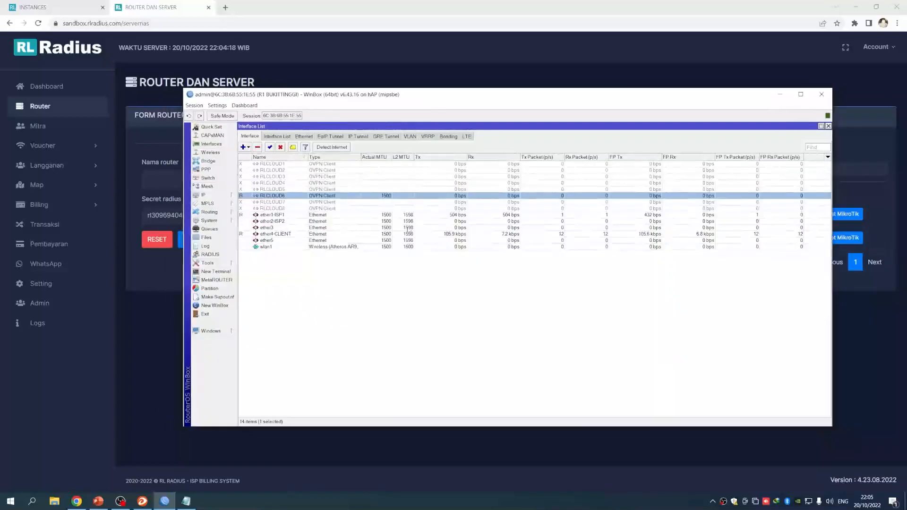
Disable the RLCLOUD6 interface and enable RLCLOUD8 as the VPN path.
left_click(281, 147)
left_click(283, 210)
left_click(270, 147)
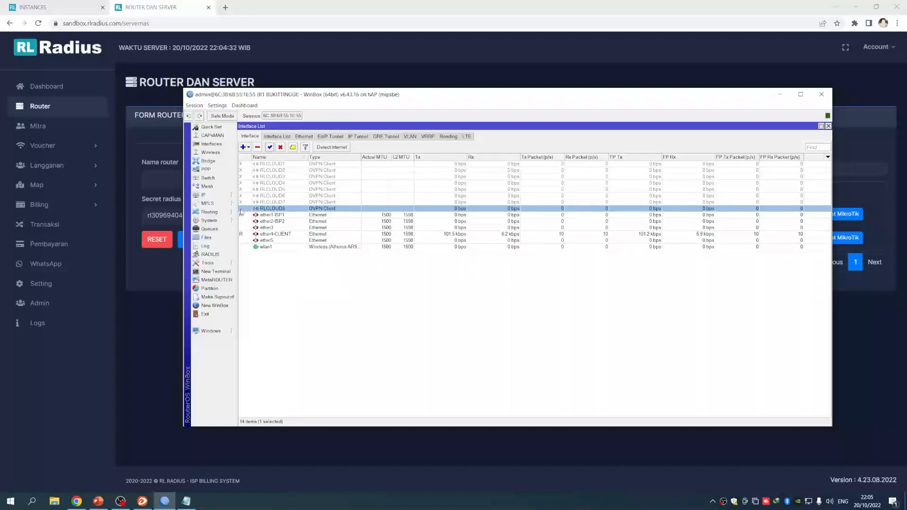
Ping 172.31.192.1 from the router to test the RLCLOUD8 path, and close the ping tool.
left_click(225, 264)
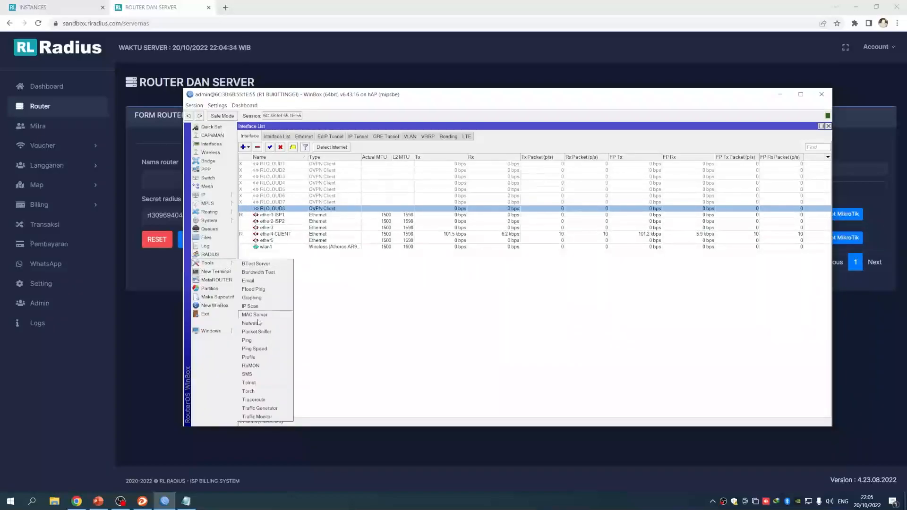
left_click(256, 340)
left_click_drag(424, 230, 427, 188)
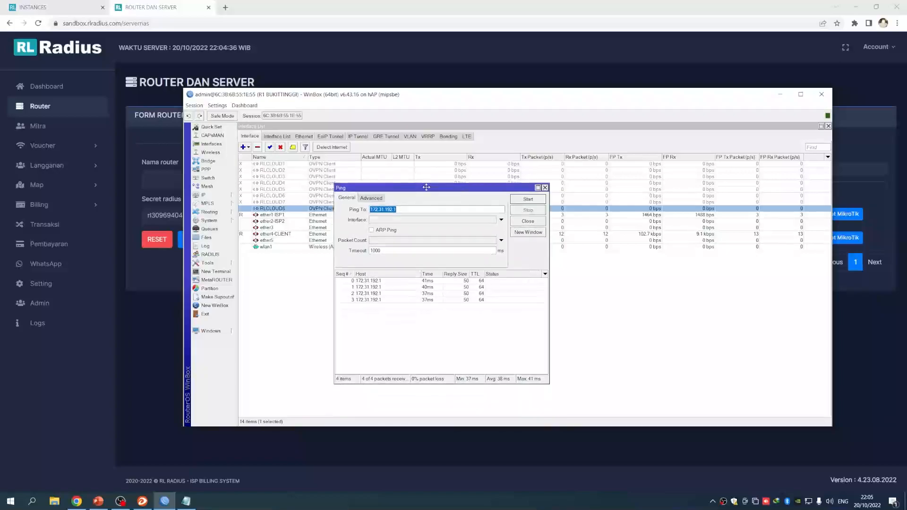
left_click(528, 199)
triple_click(437, 208)
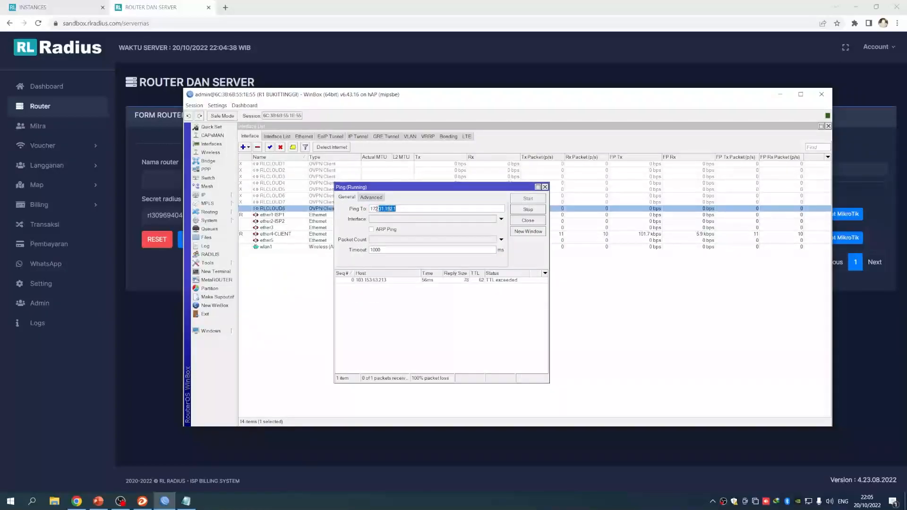
left_click_drag(434, 189, 460, 176)
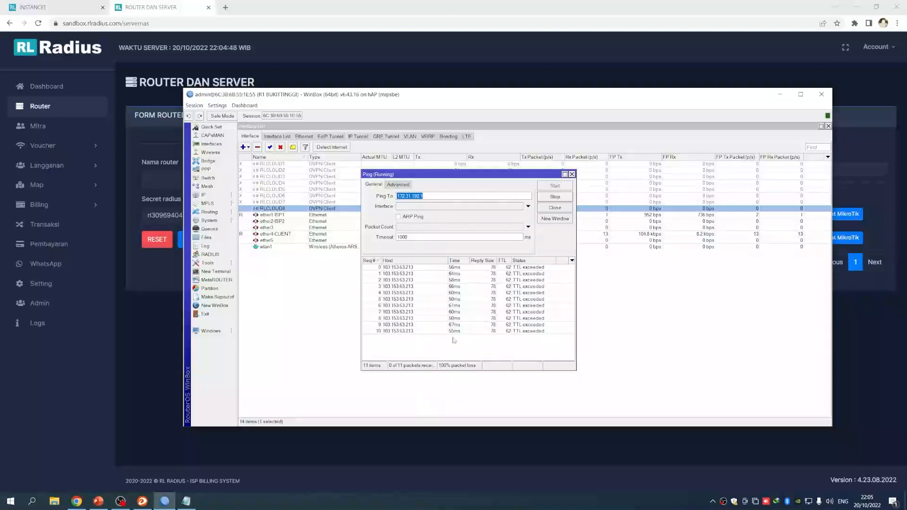
left_click(572, 174)
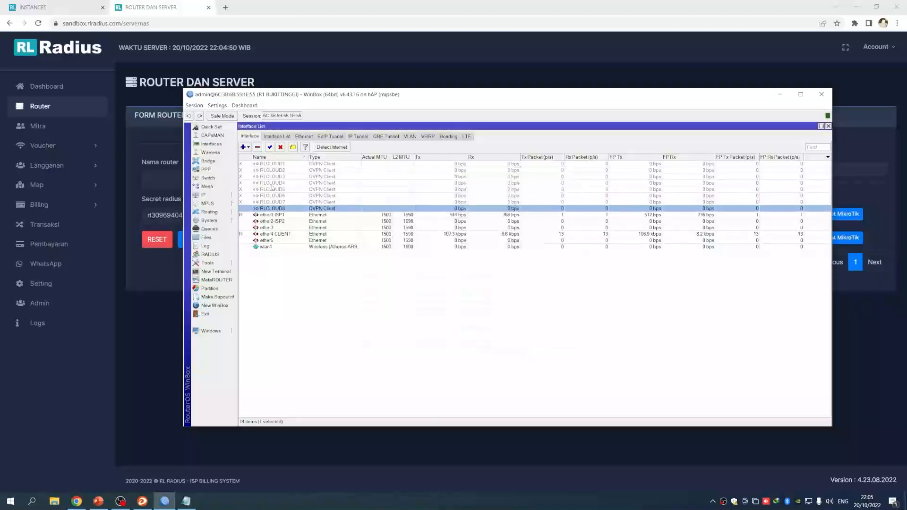
Disable the RLCLOUD8 interface, enable RLCLOUD7 as the VPN path, and reposition the WinBox window.
left_click(278, 203)
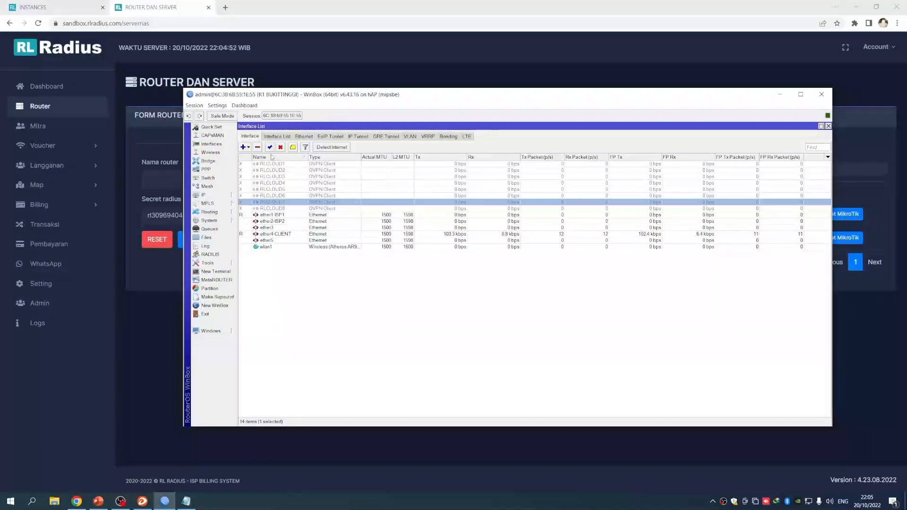
left_click(270, 147)
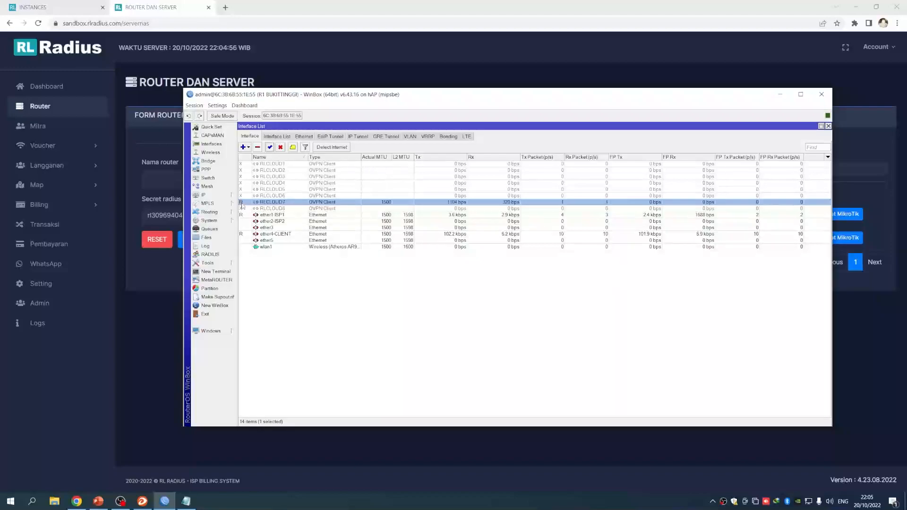
left_click(398, 333)
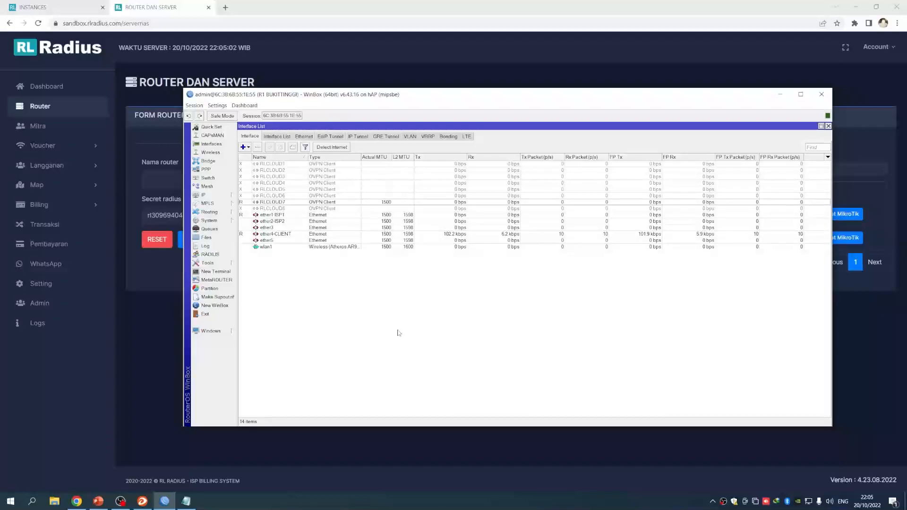
left_click_drag(369, 94, 374, 72)
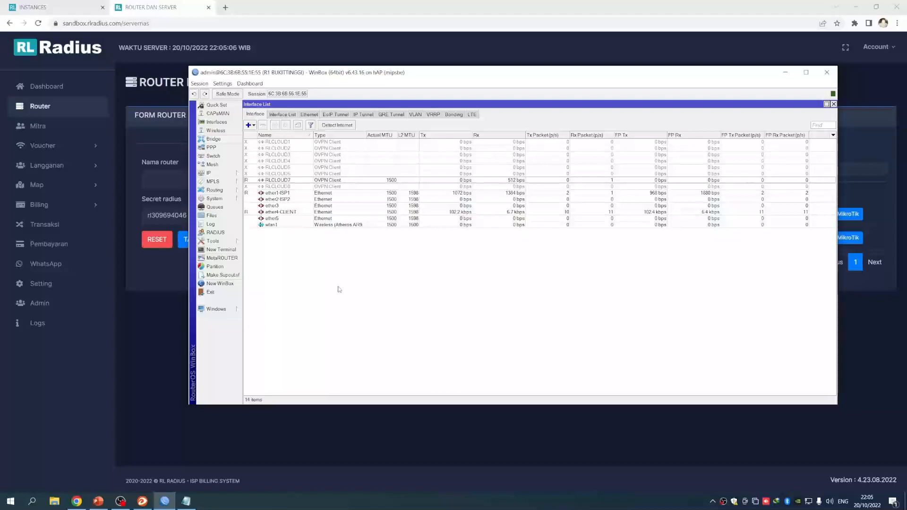